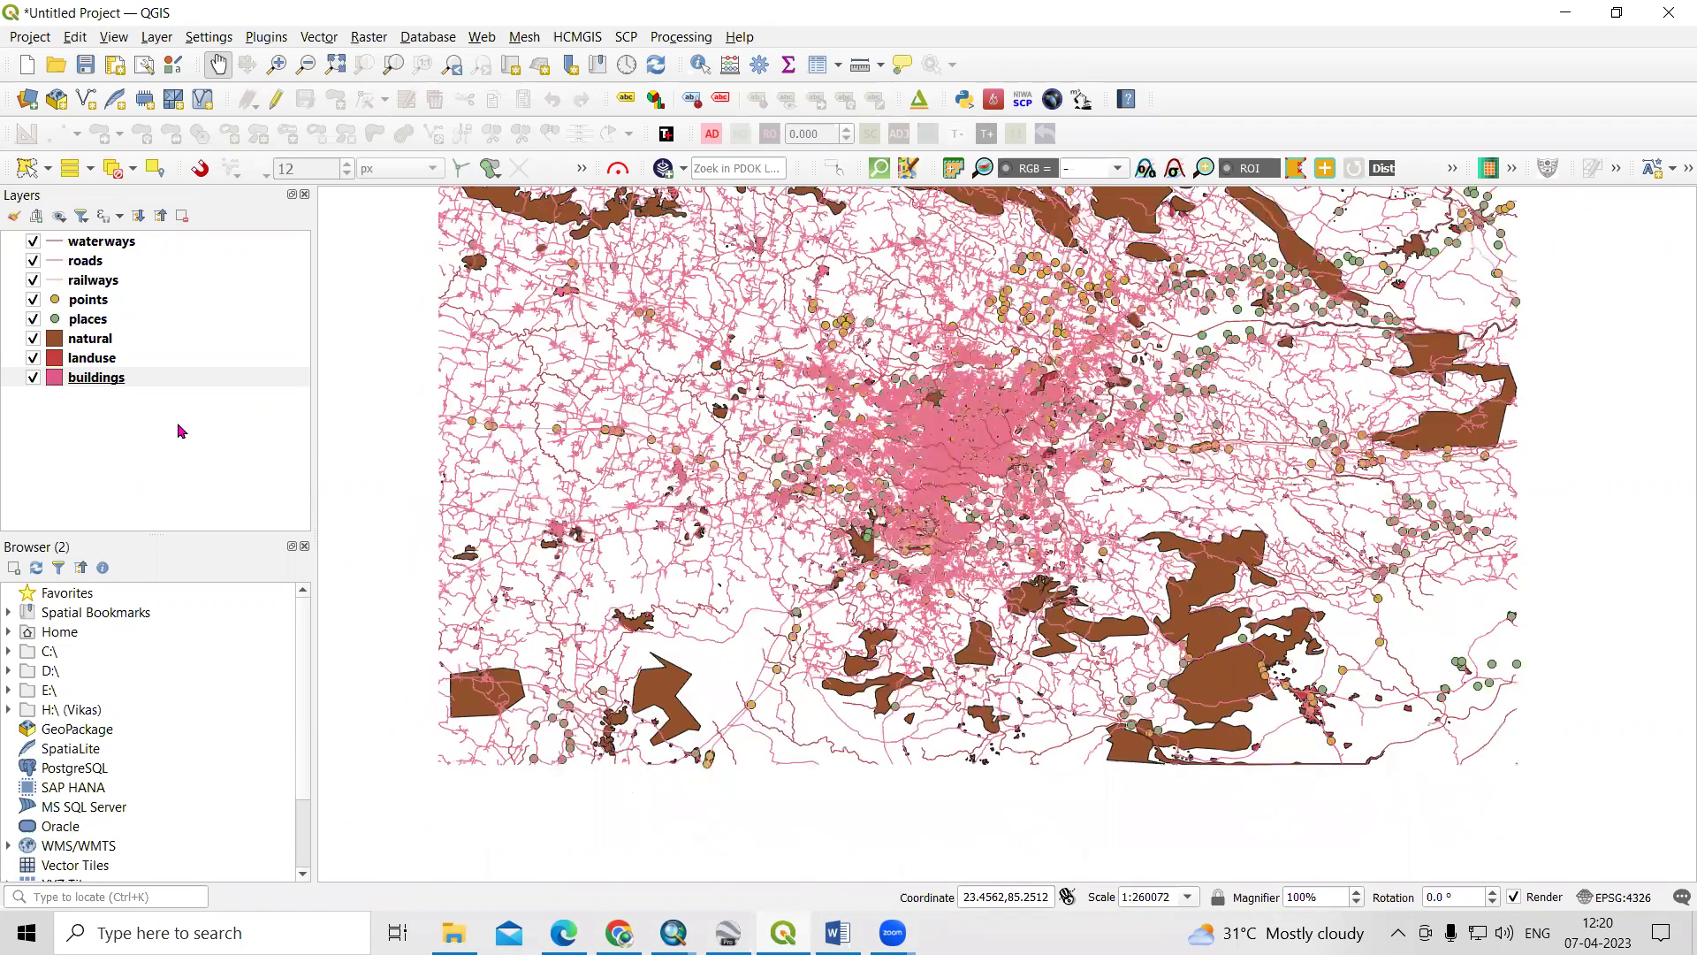
Select the buildings layer and bring up its context menu
left_click(92, 382)
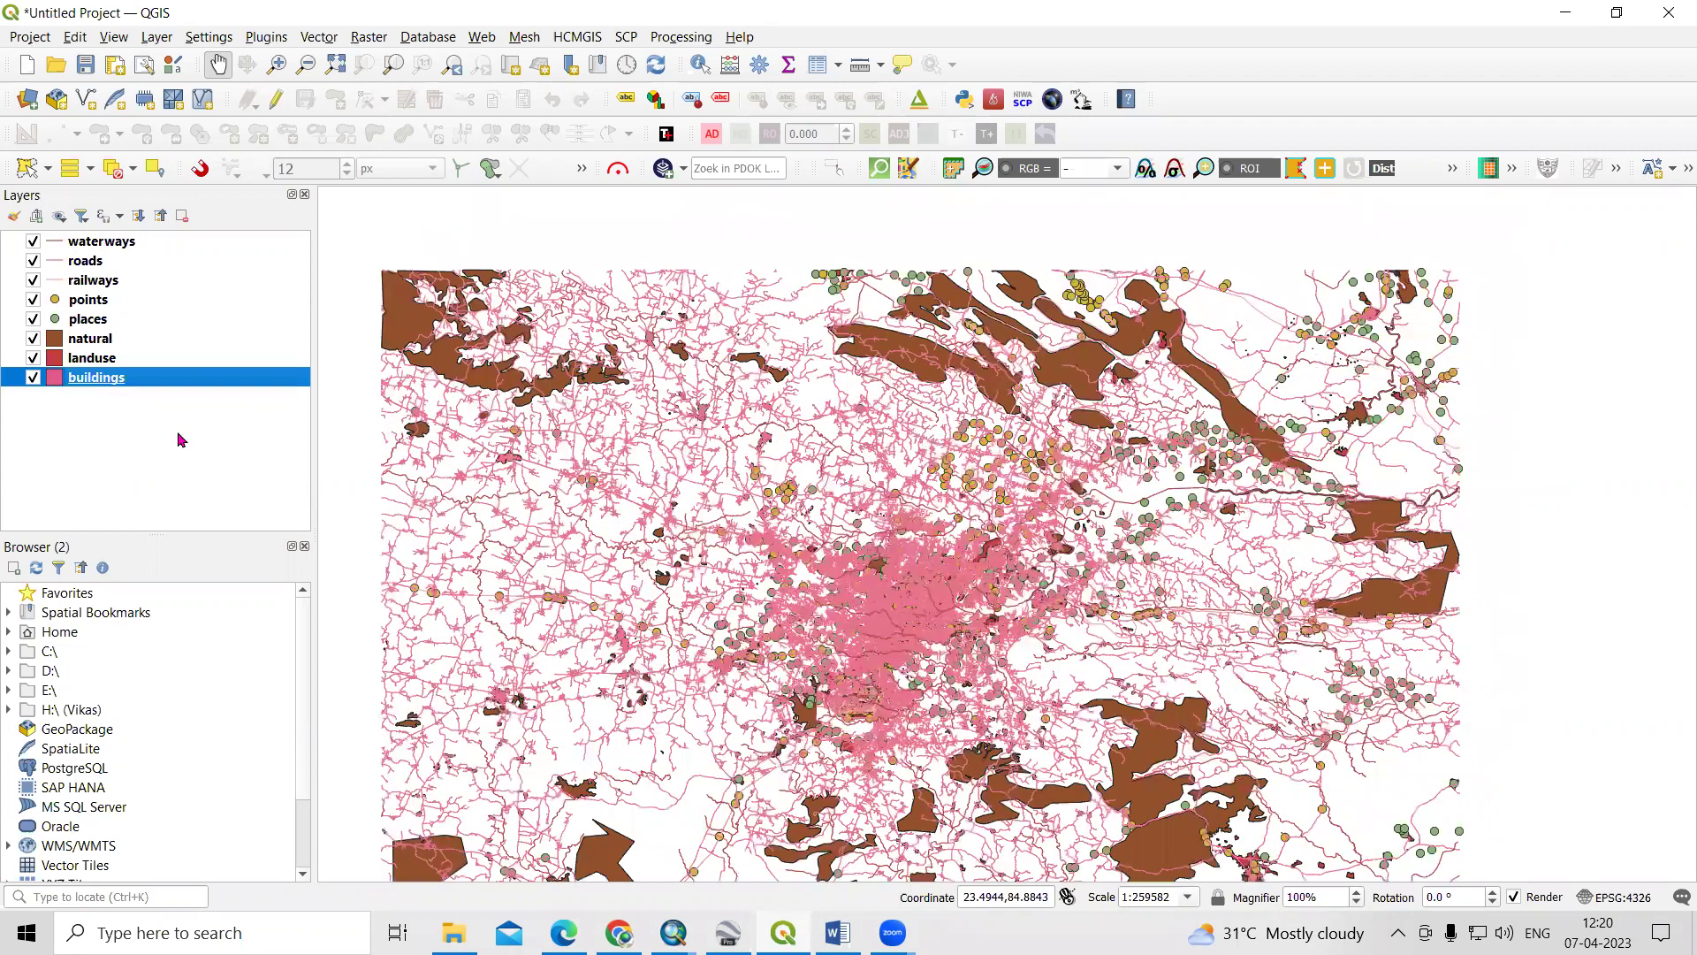
key("Menu")
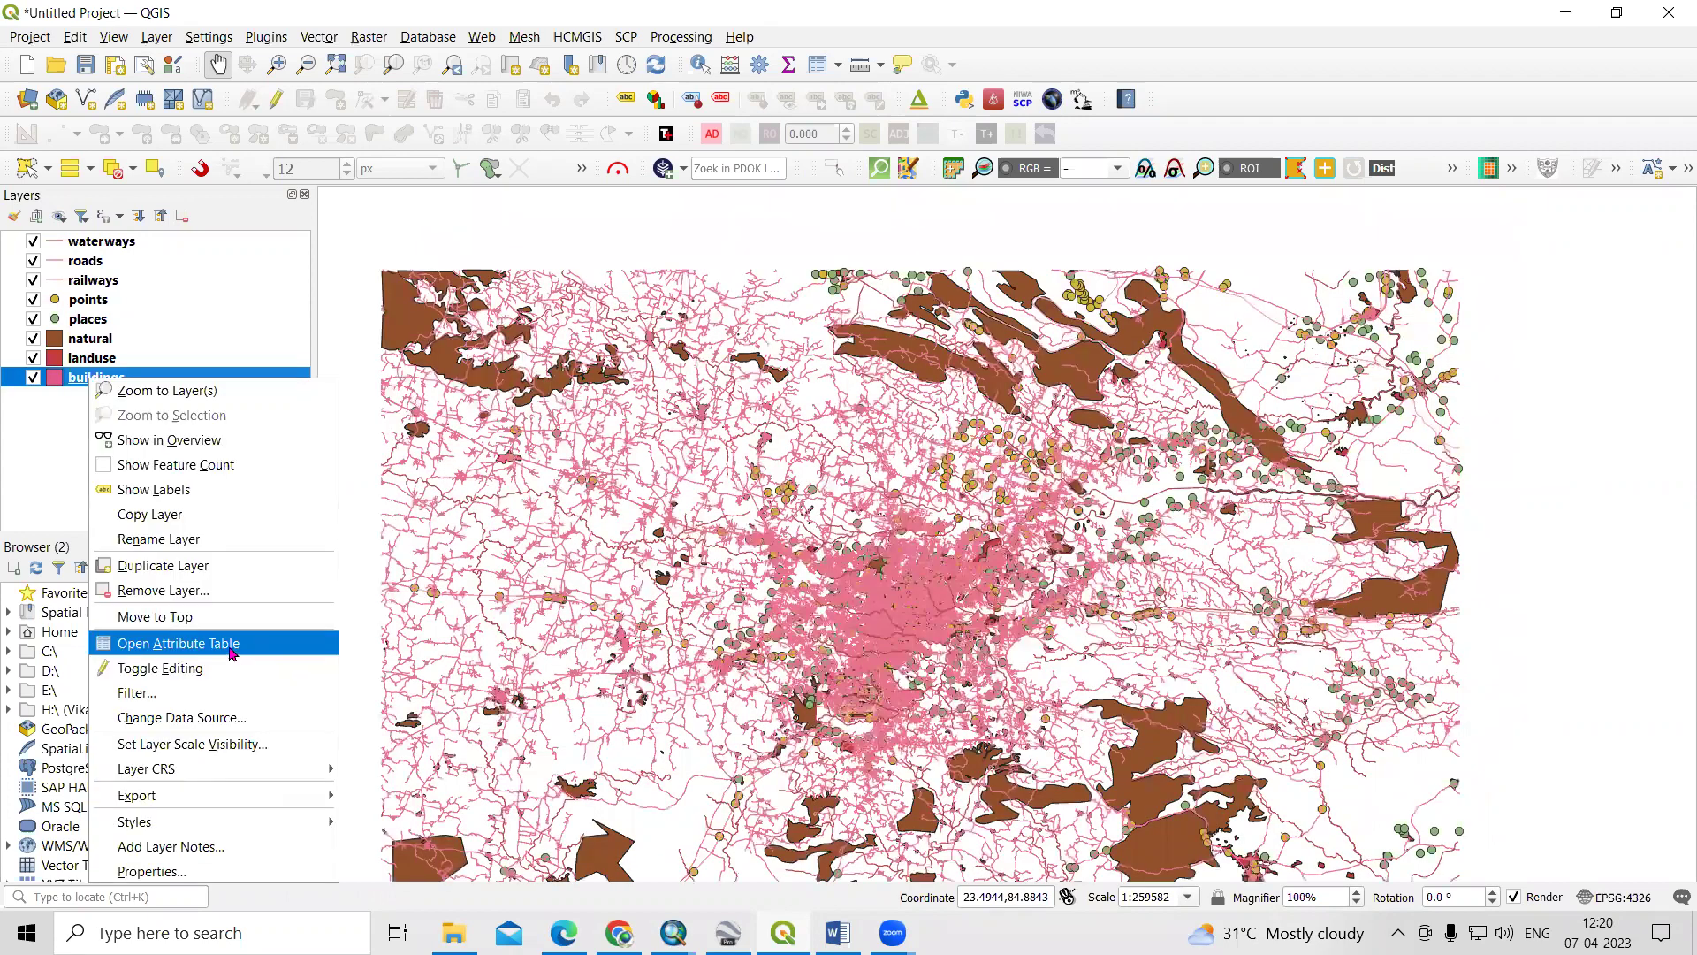
Scroll through the buildings attribute table's 1471 features, then switch to the YouTube channel in Chrome
left_click(231, 641)
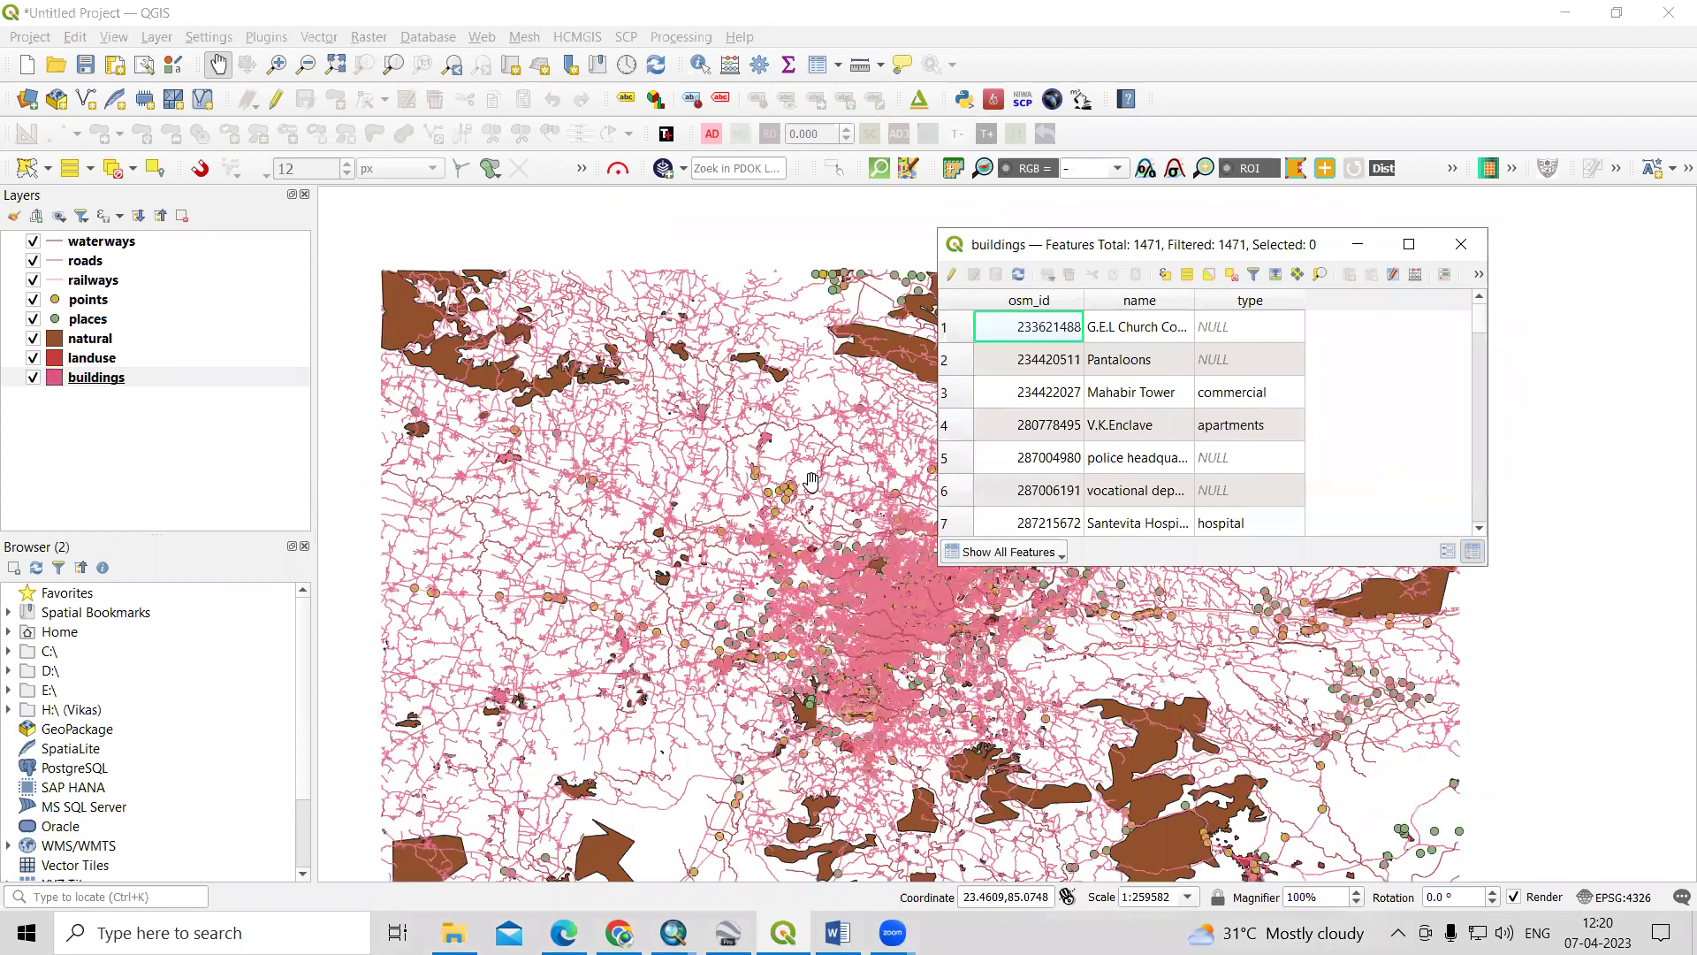
scroll(1076, 330, "down", 1)
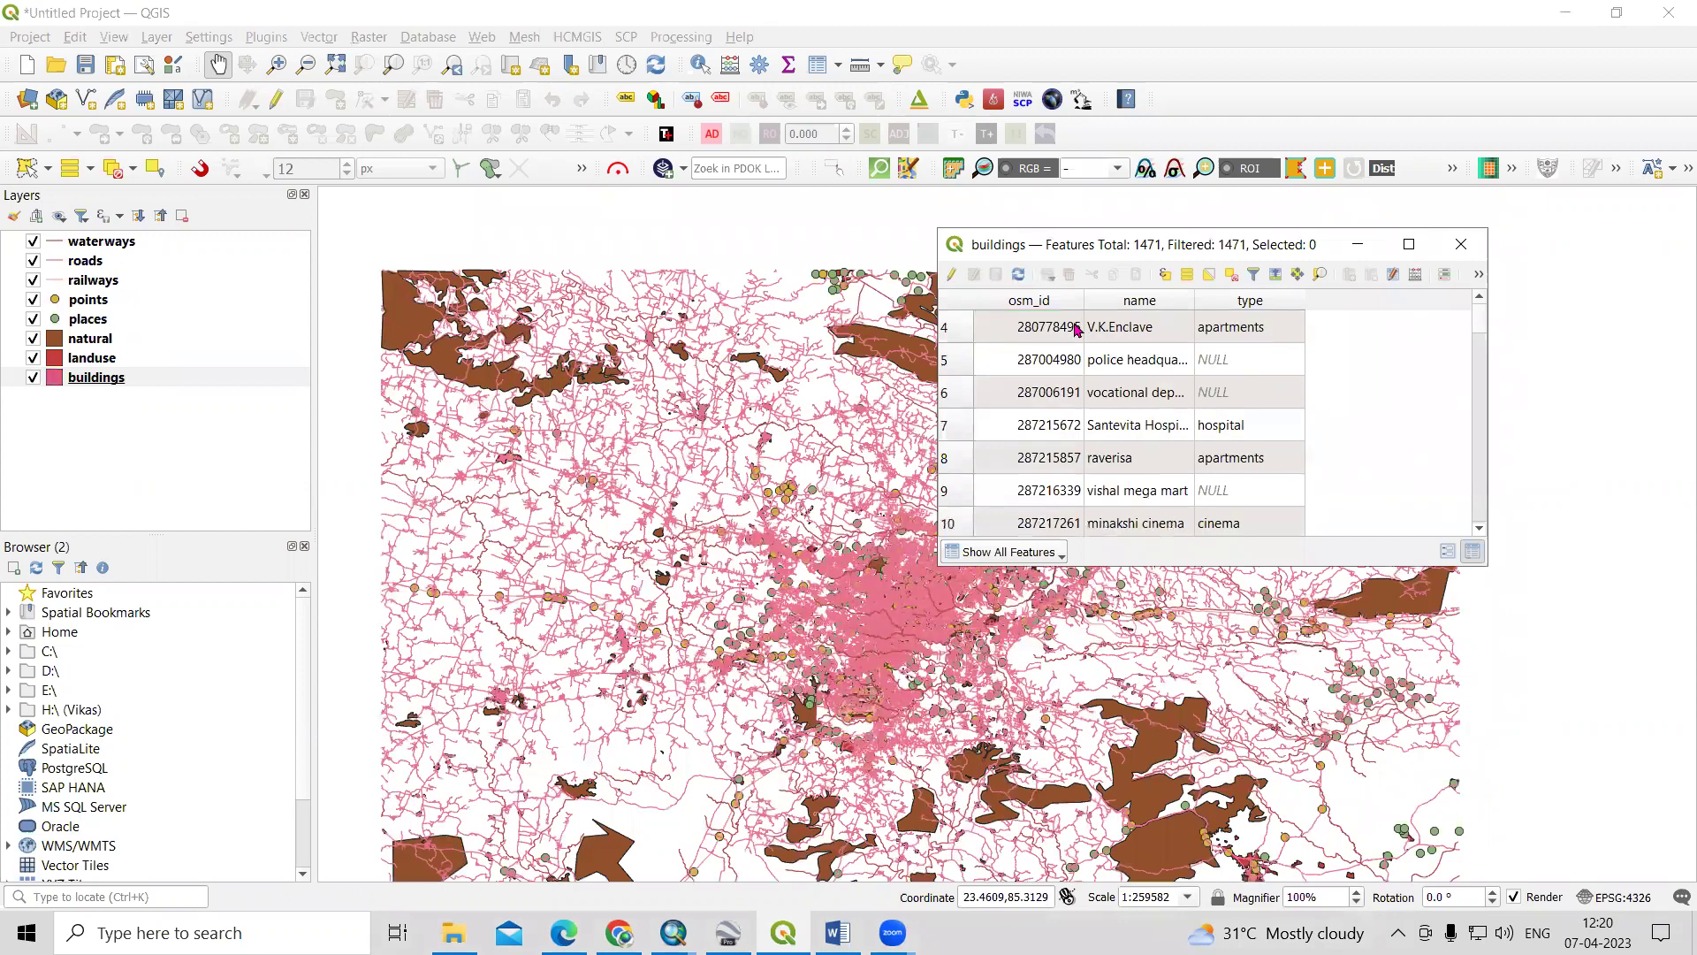
scroll(1077, 330, "down", 11)
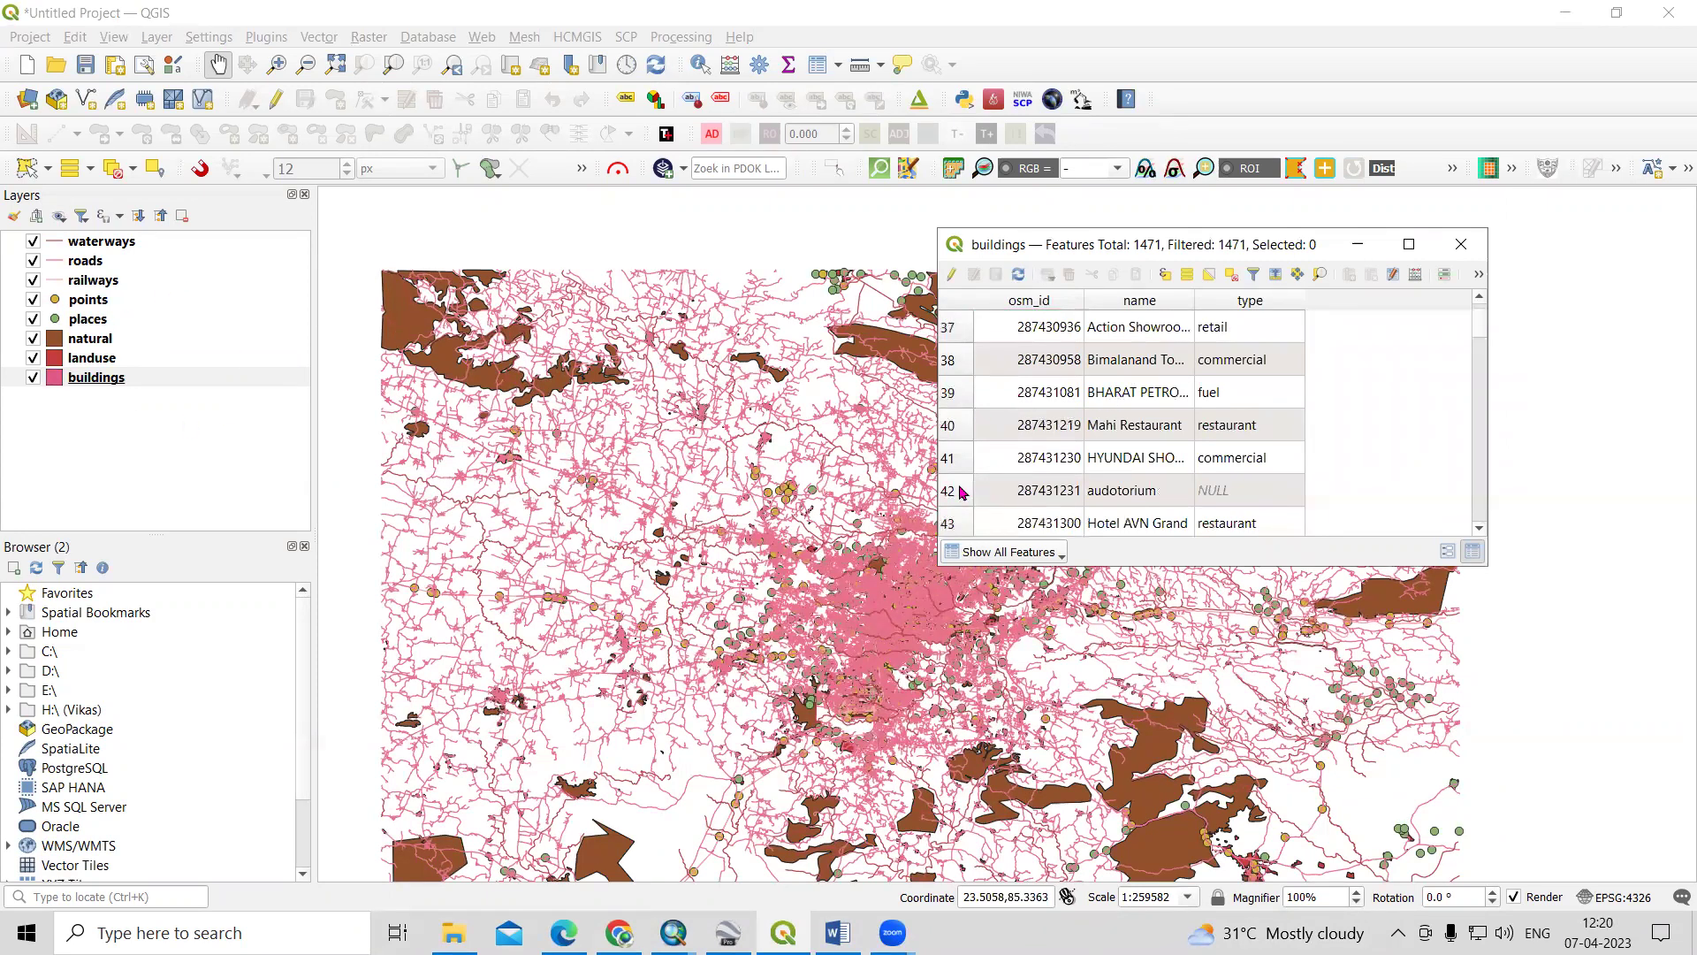
scroll(1067, 415, "up", 9)
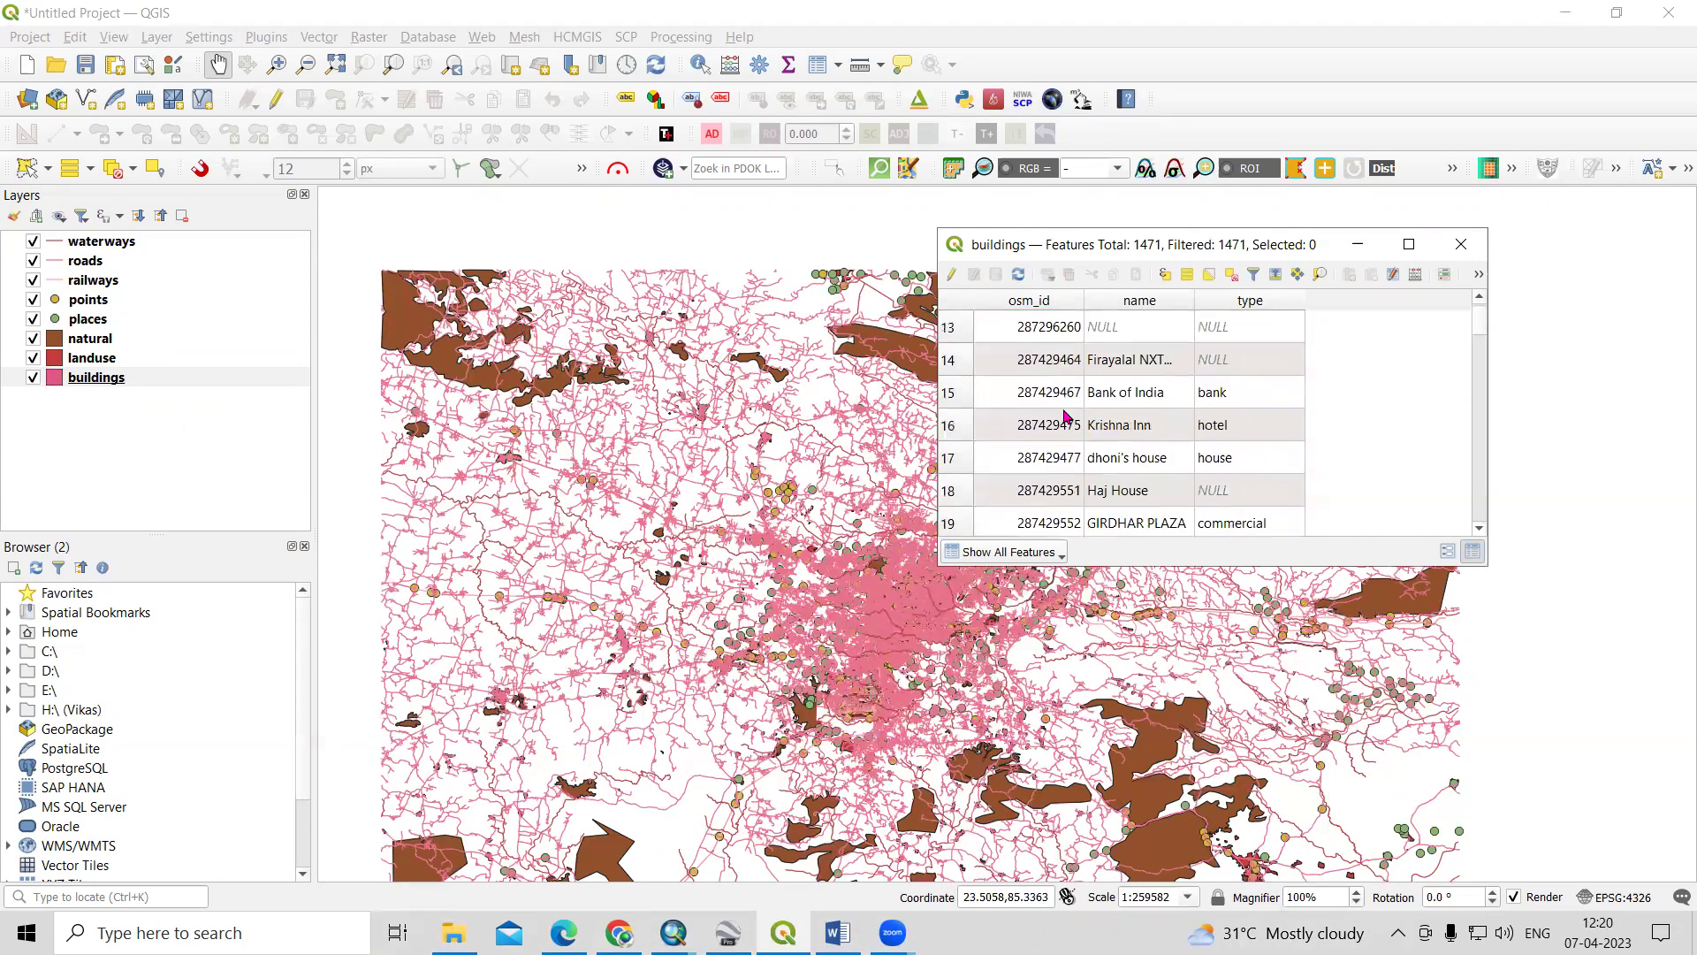
left_click(619, 933)
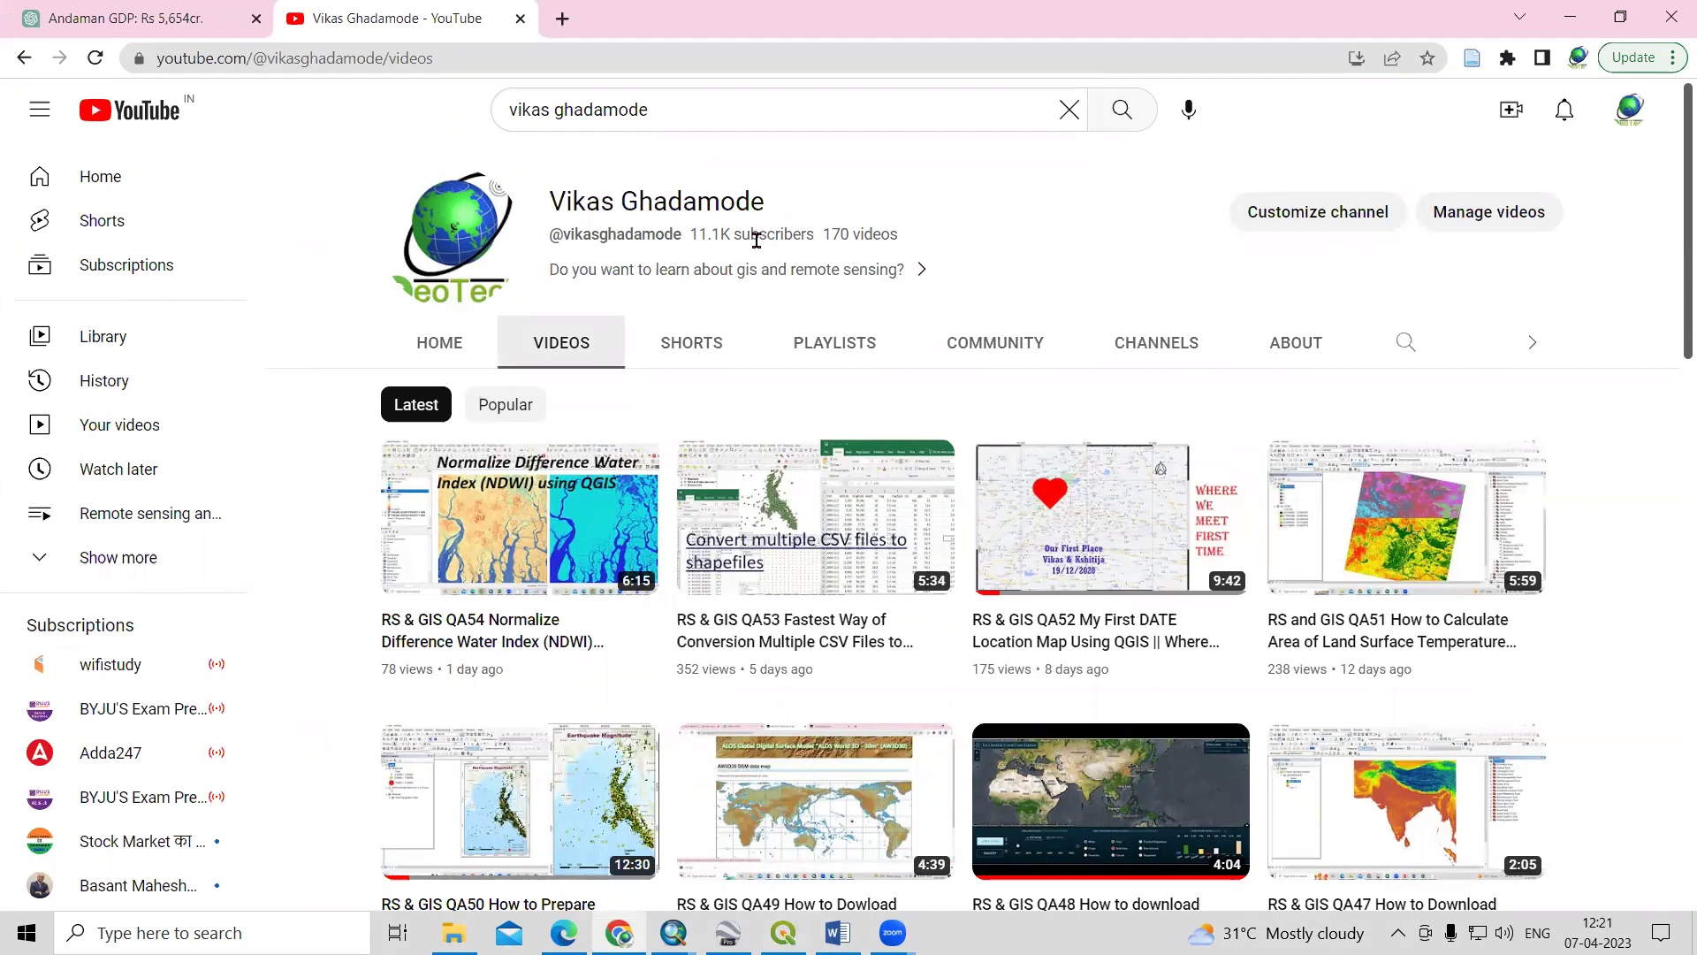
Alt+Tab from Chrome back to QGIS and the buildings attribute table
key("alt+Tab")
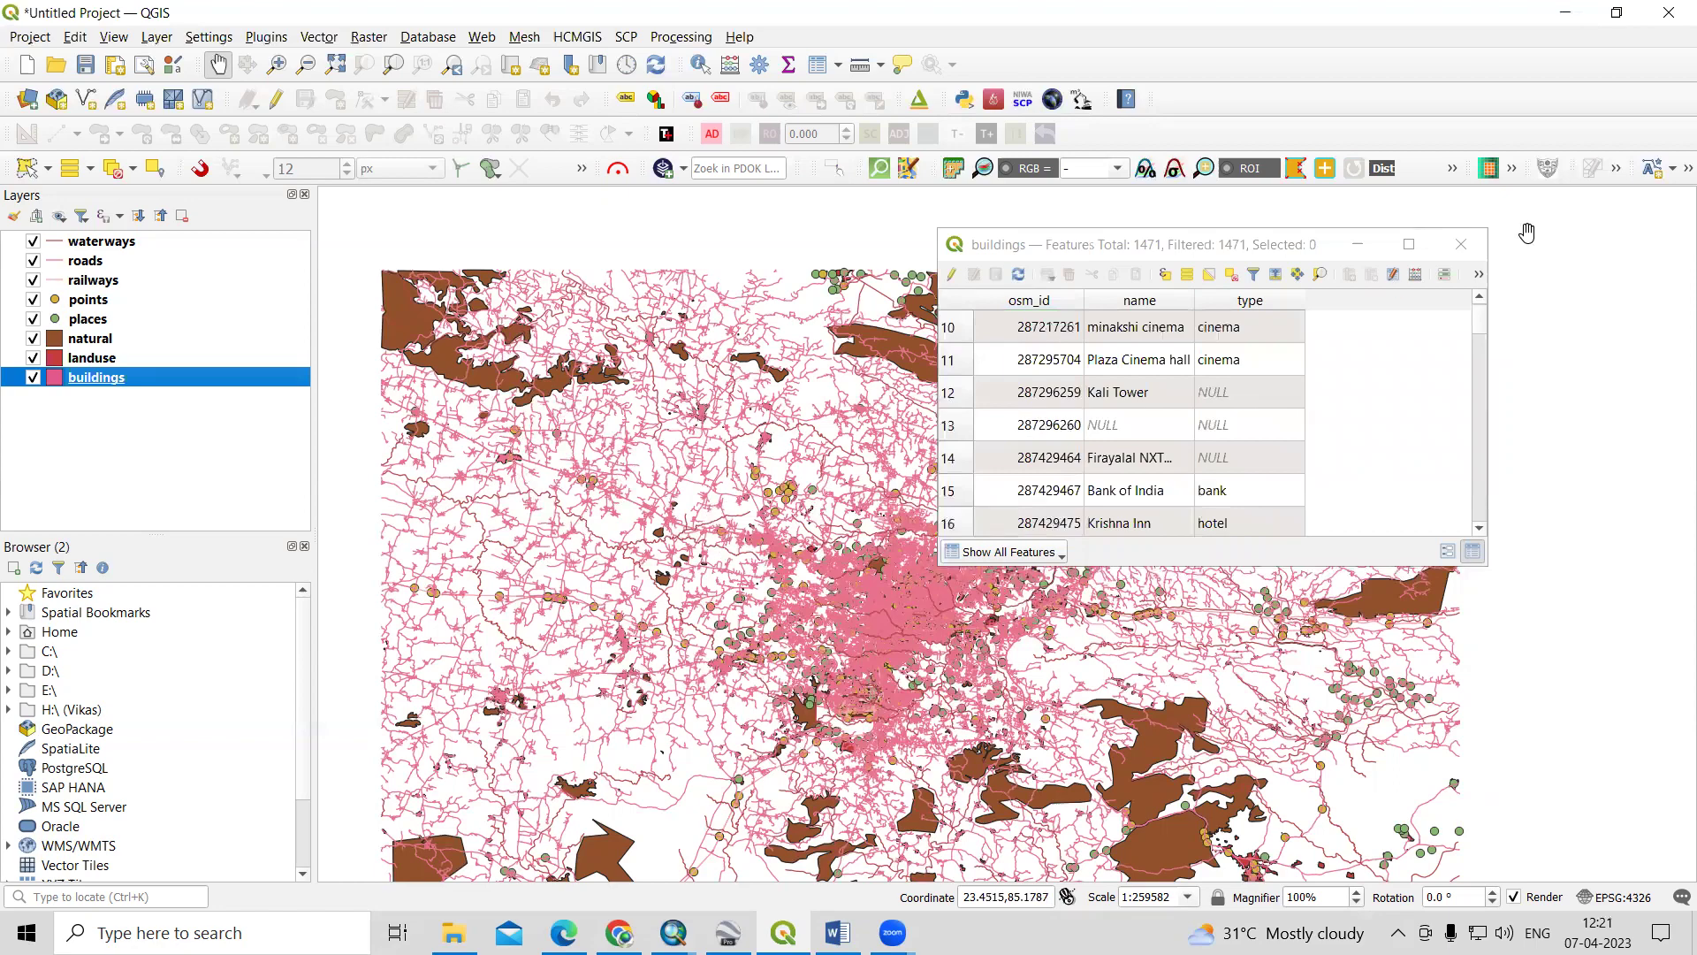
Close the buildings attribute table and pan the map view up and left
left_click(1461, 244)
left_click_drag(862, 541, 834, 451)
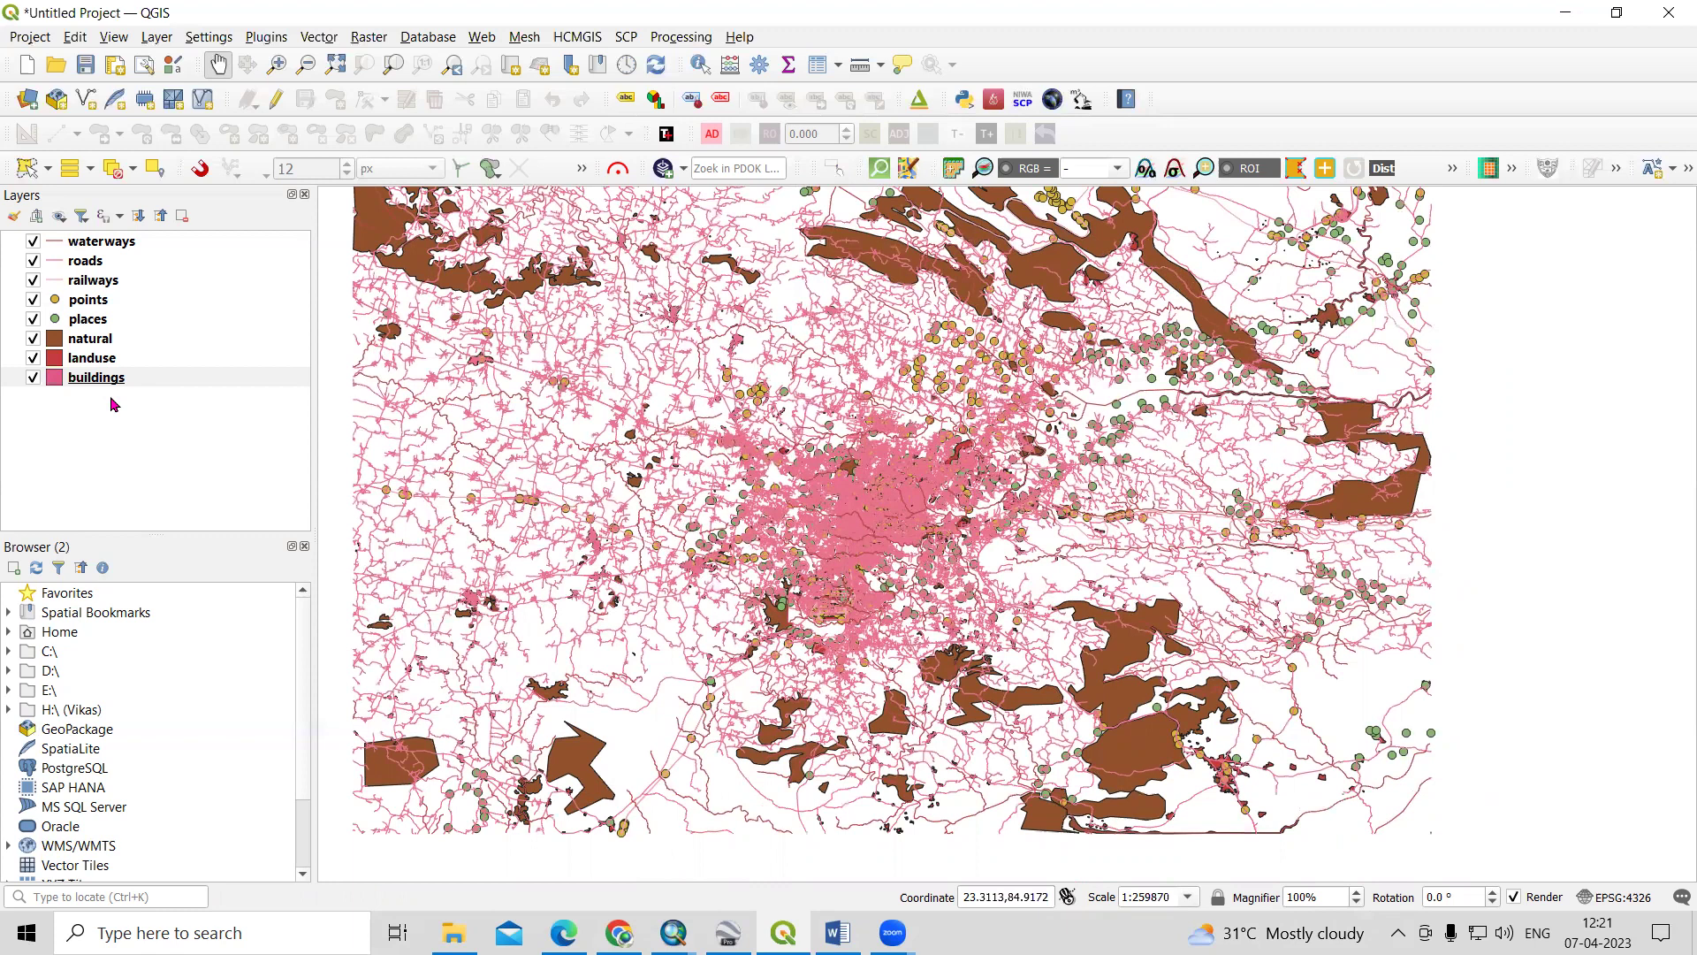
right_click(111, 248)
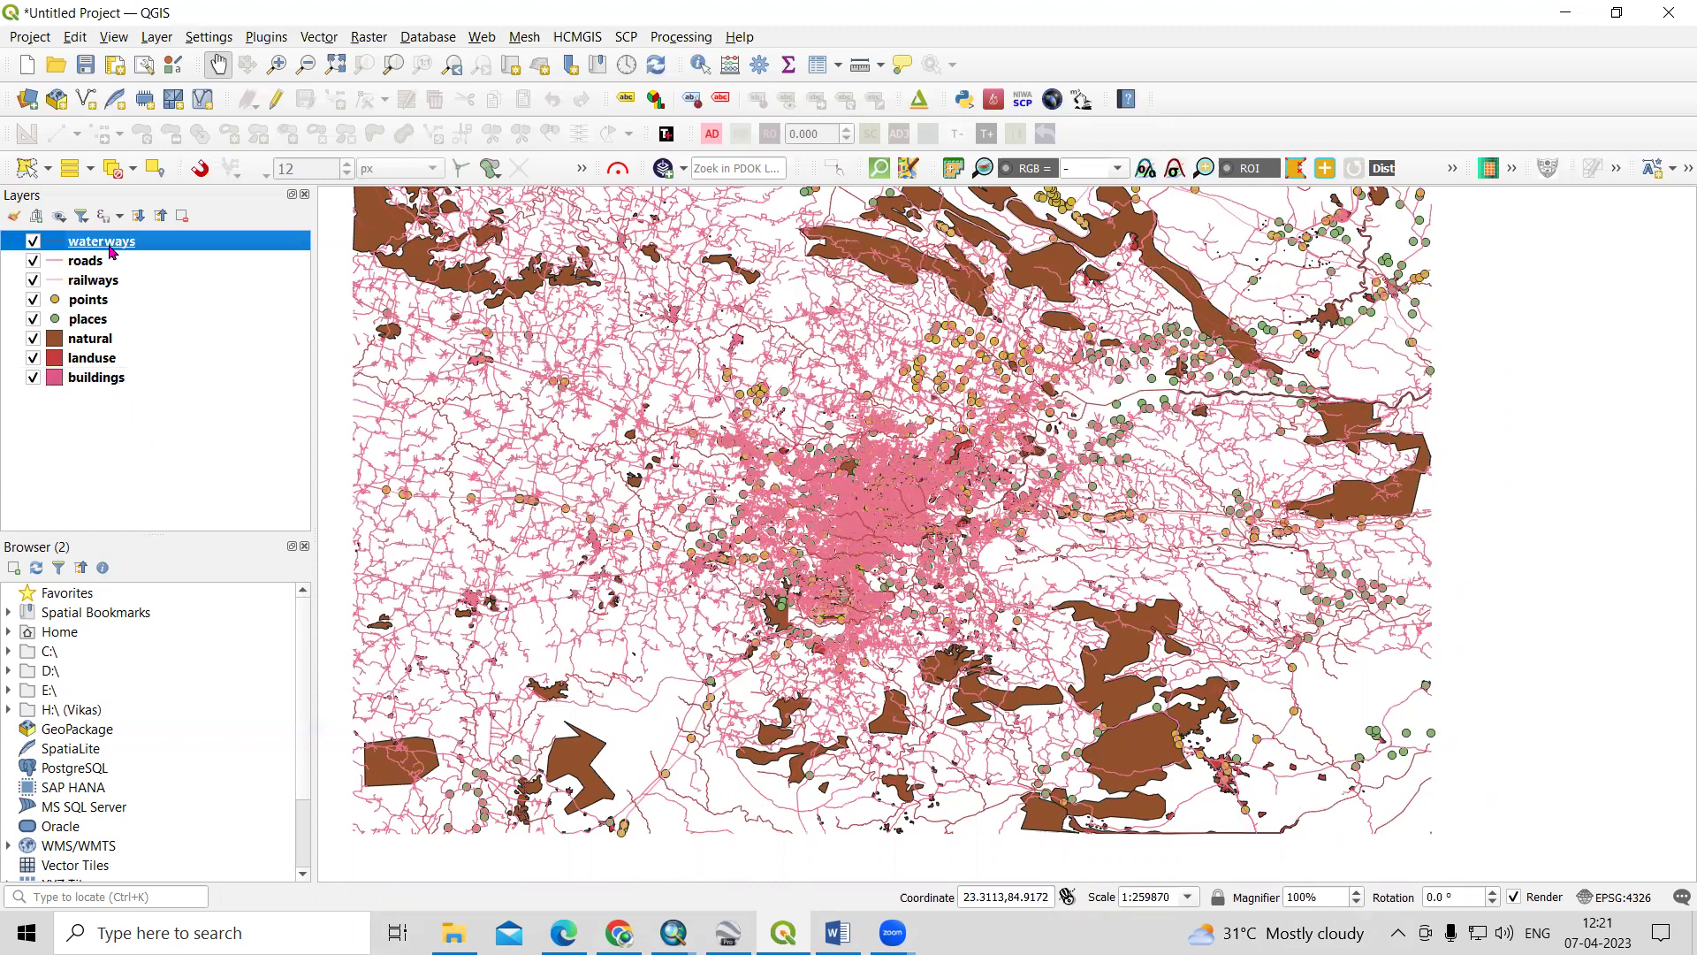
left_click(57, 451)
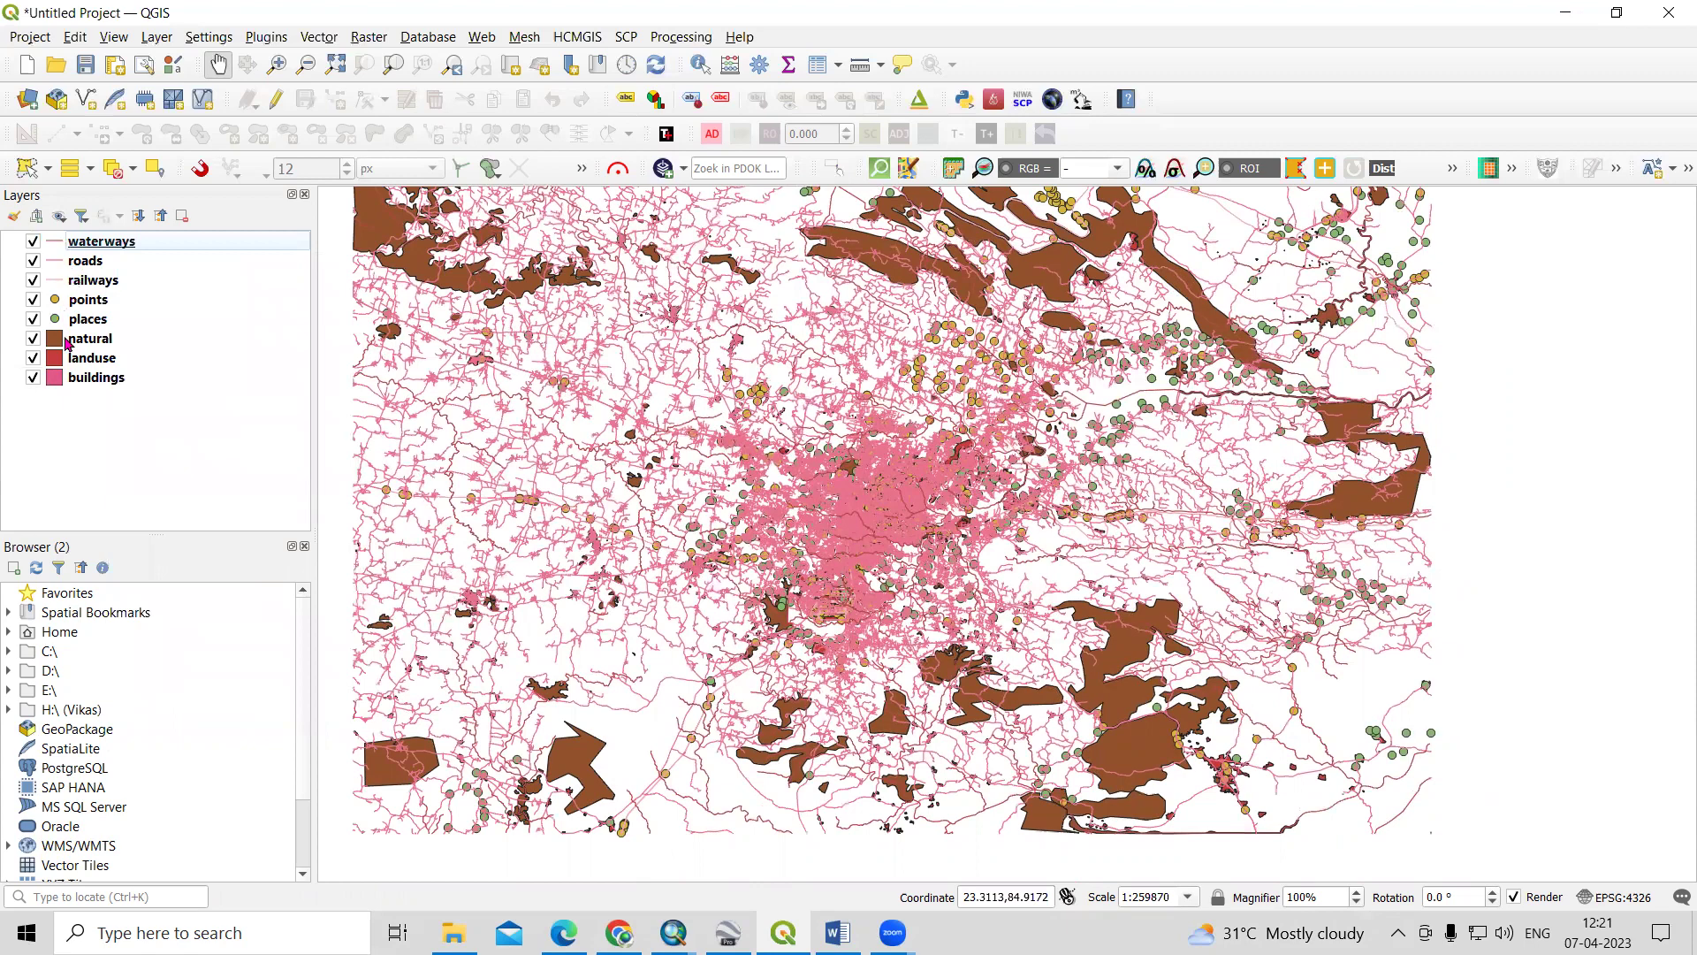
Open the waterways attribute table, scroll its 331 features, and close it
right_click(90, 248)
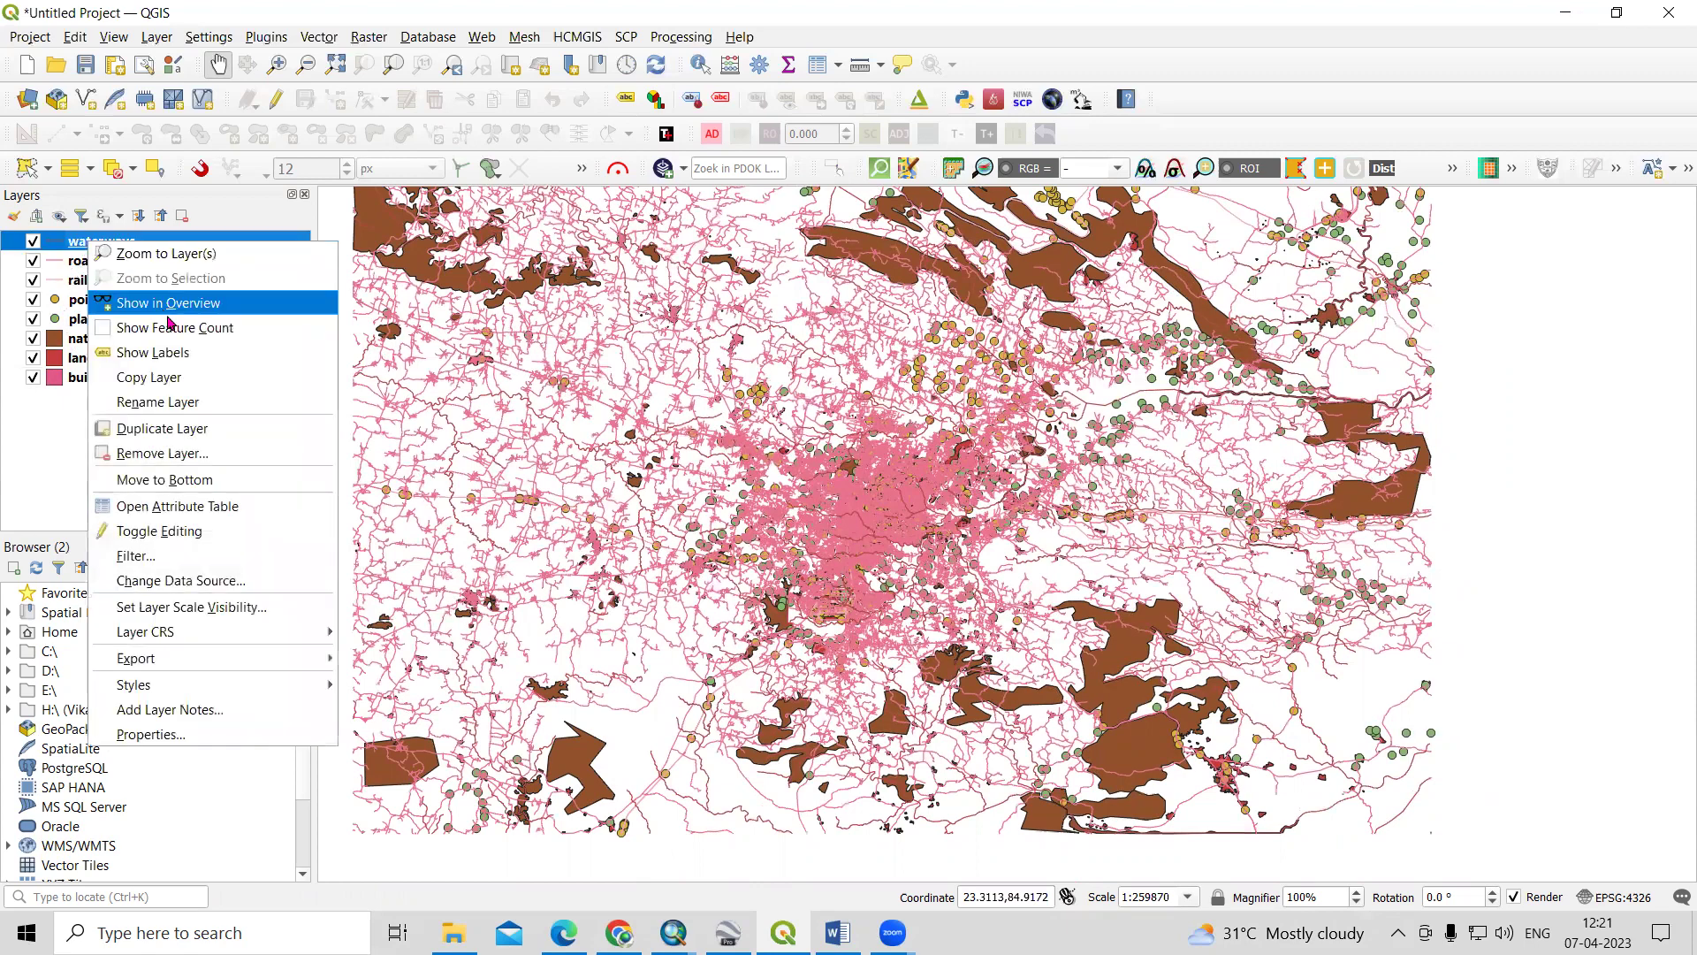
left_click(207, 514)
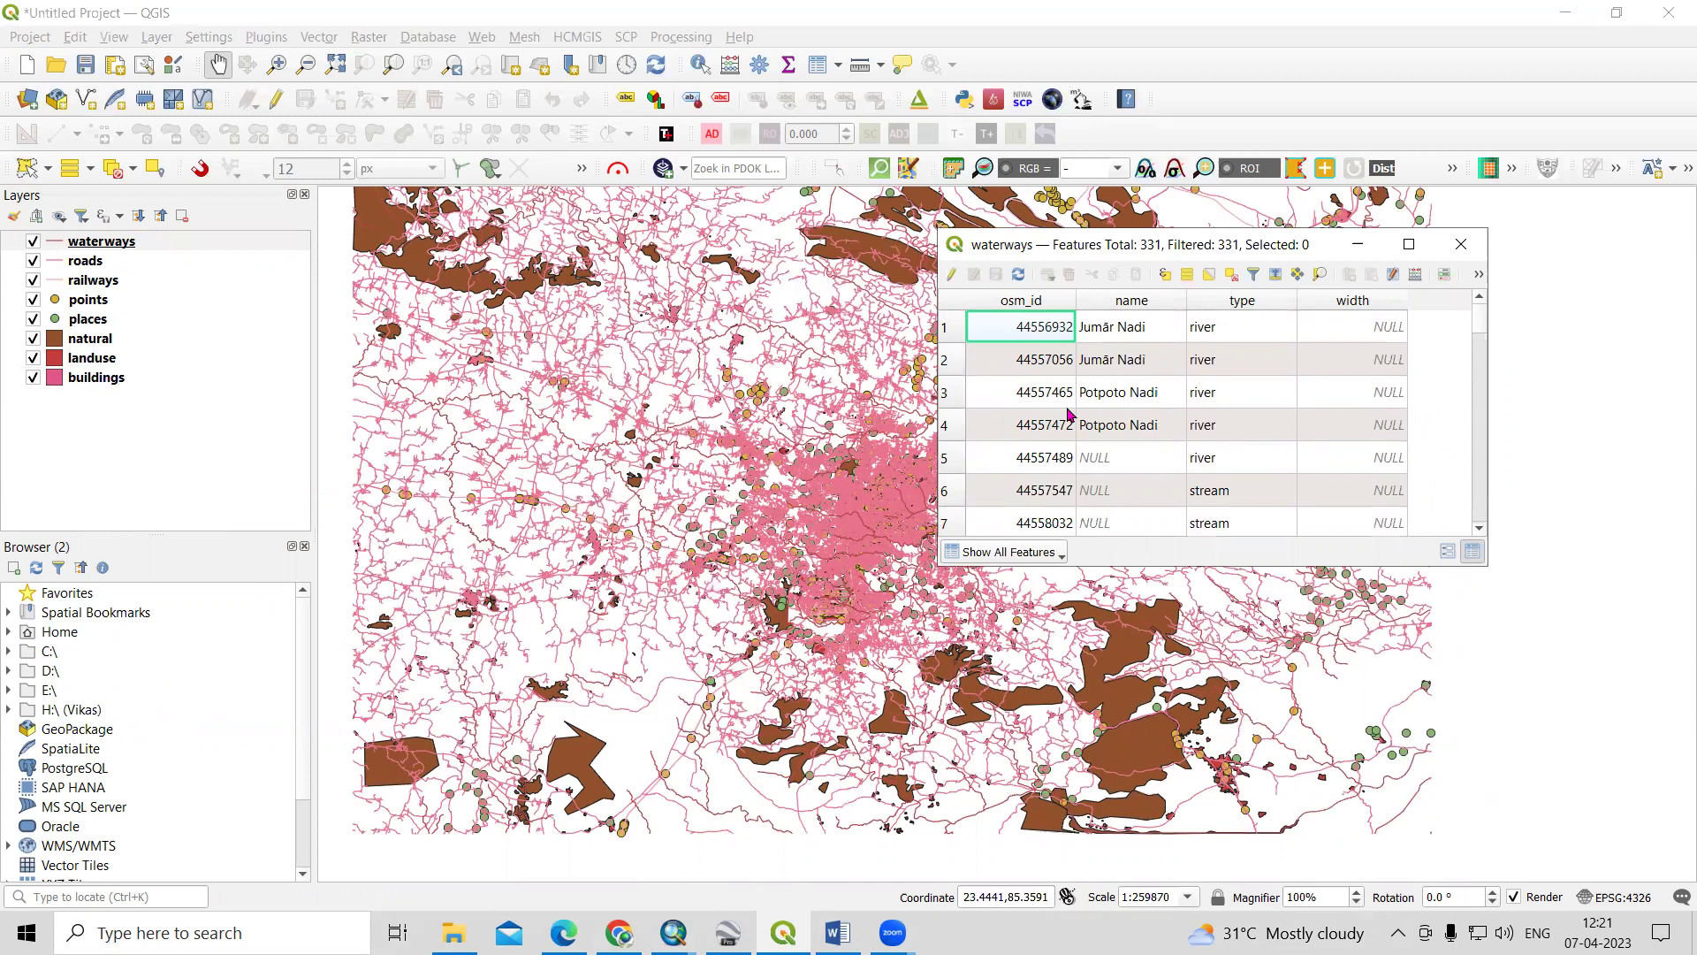
scroll(1065, 421, "down", 5)
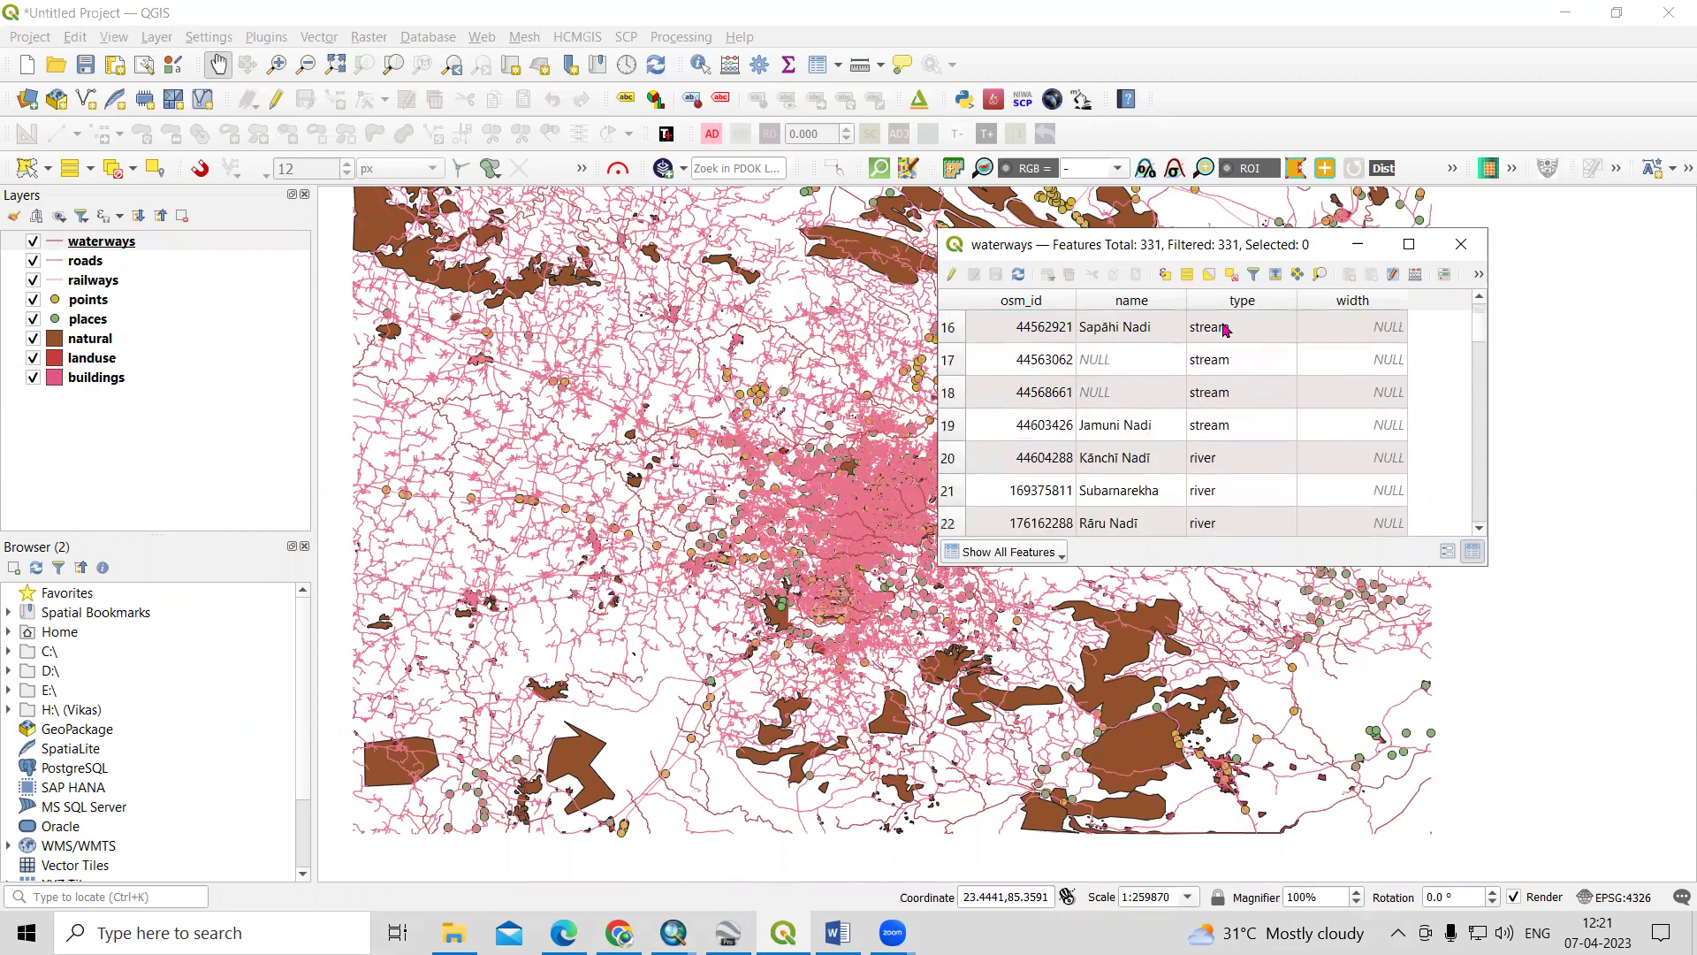
scroll(1427, 296, "down", 5)
left_click(1461, 244)
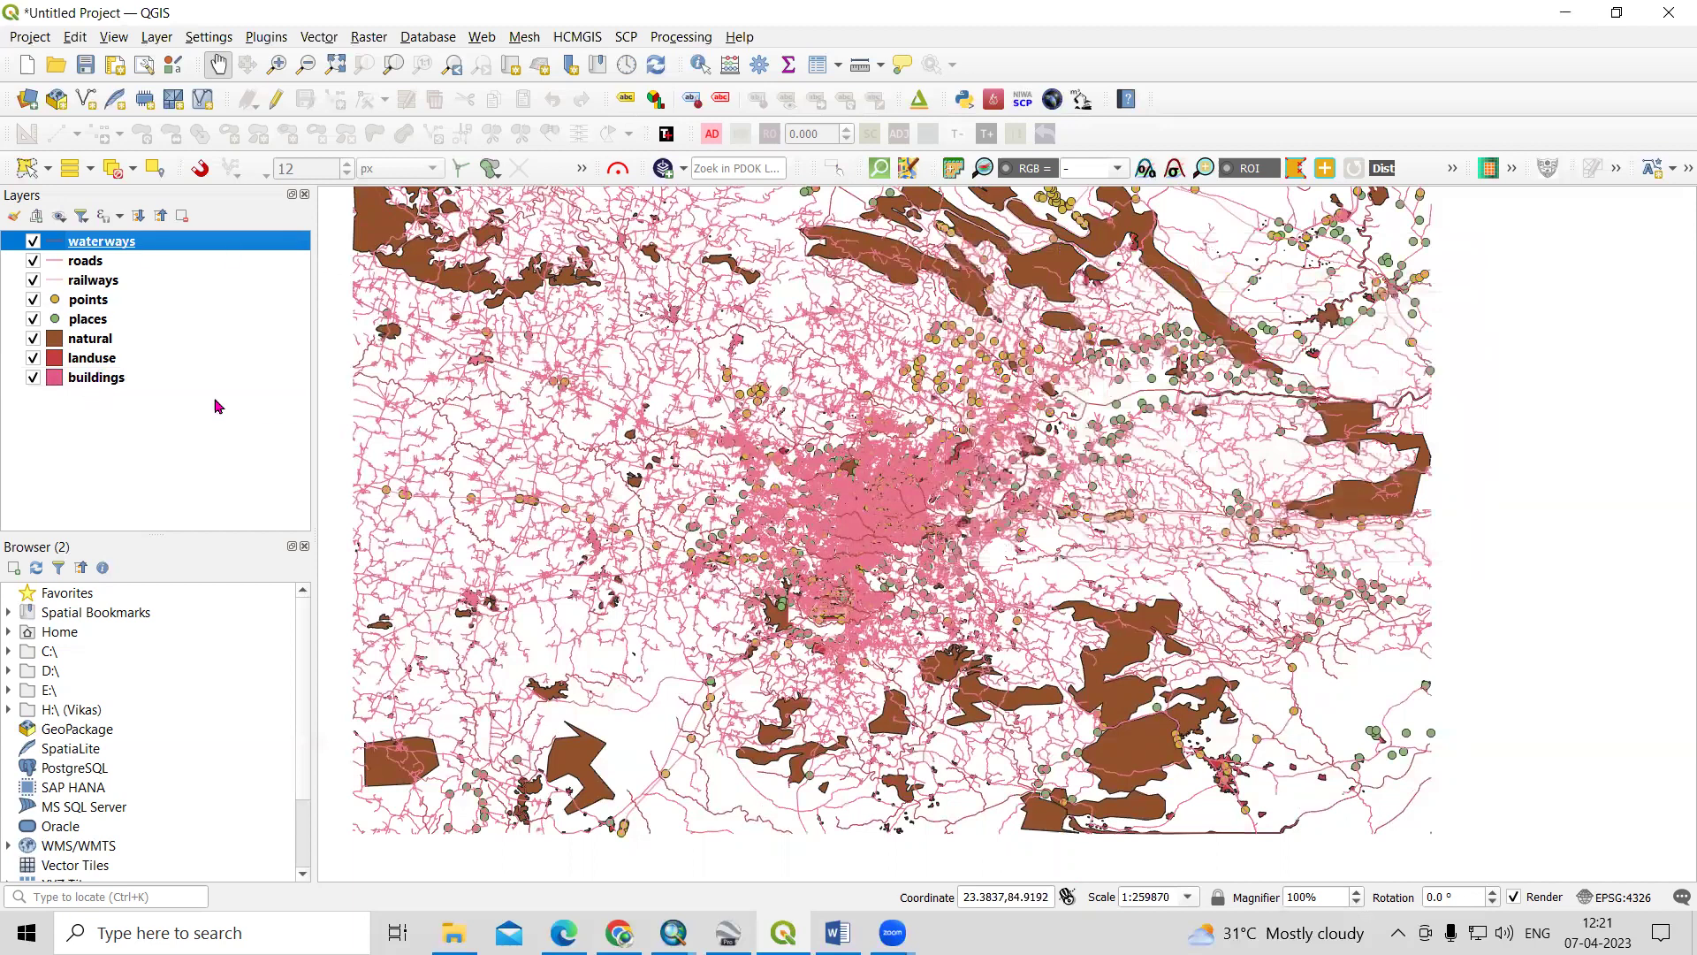
left_click(111, 380)
right_click(110, 380)
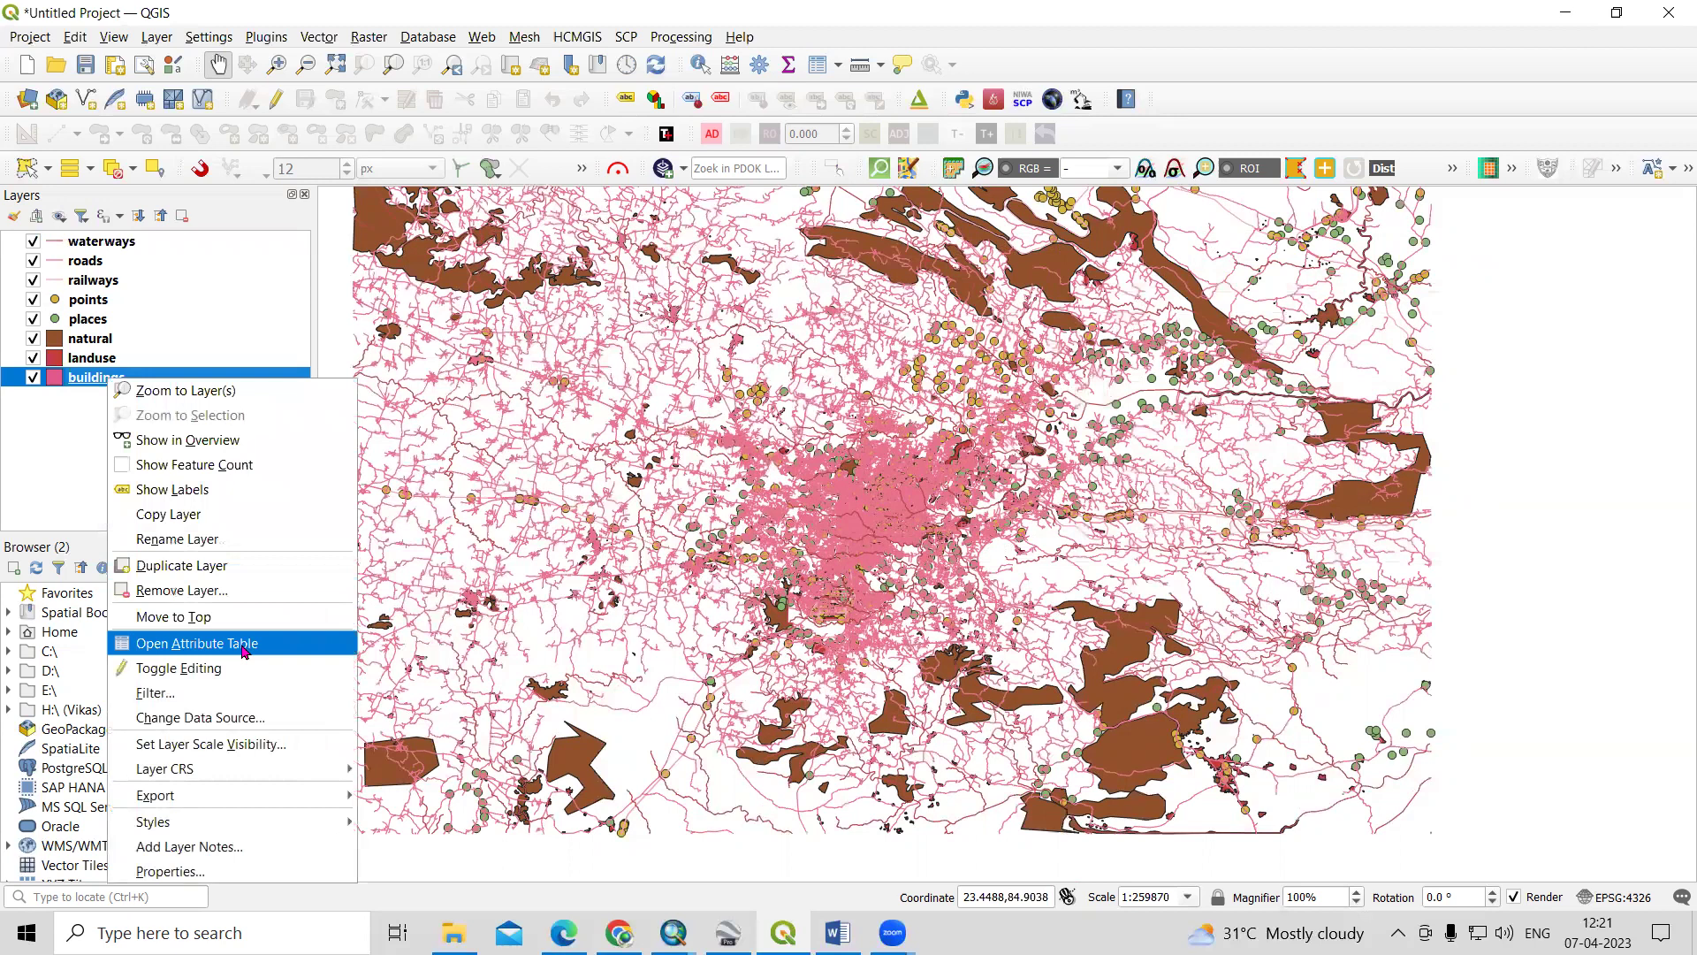
mouse_move(227, 798)
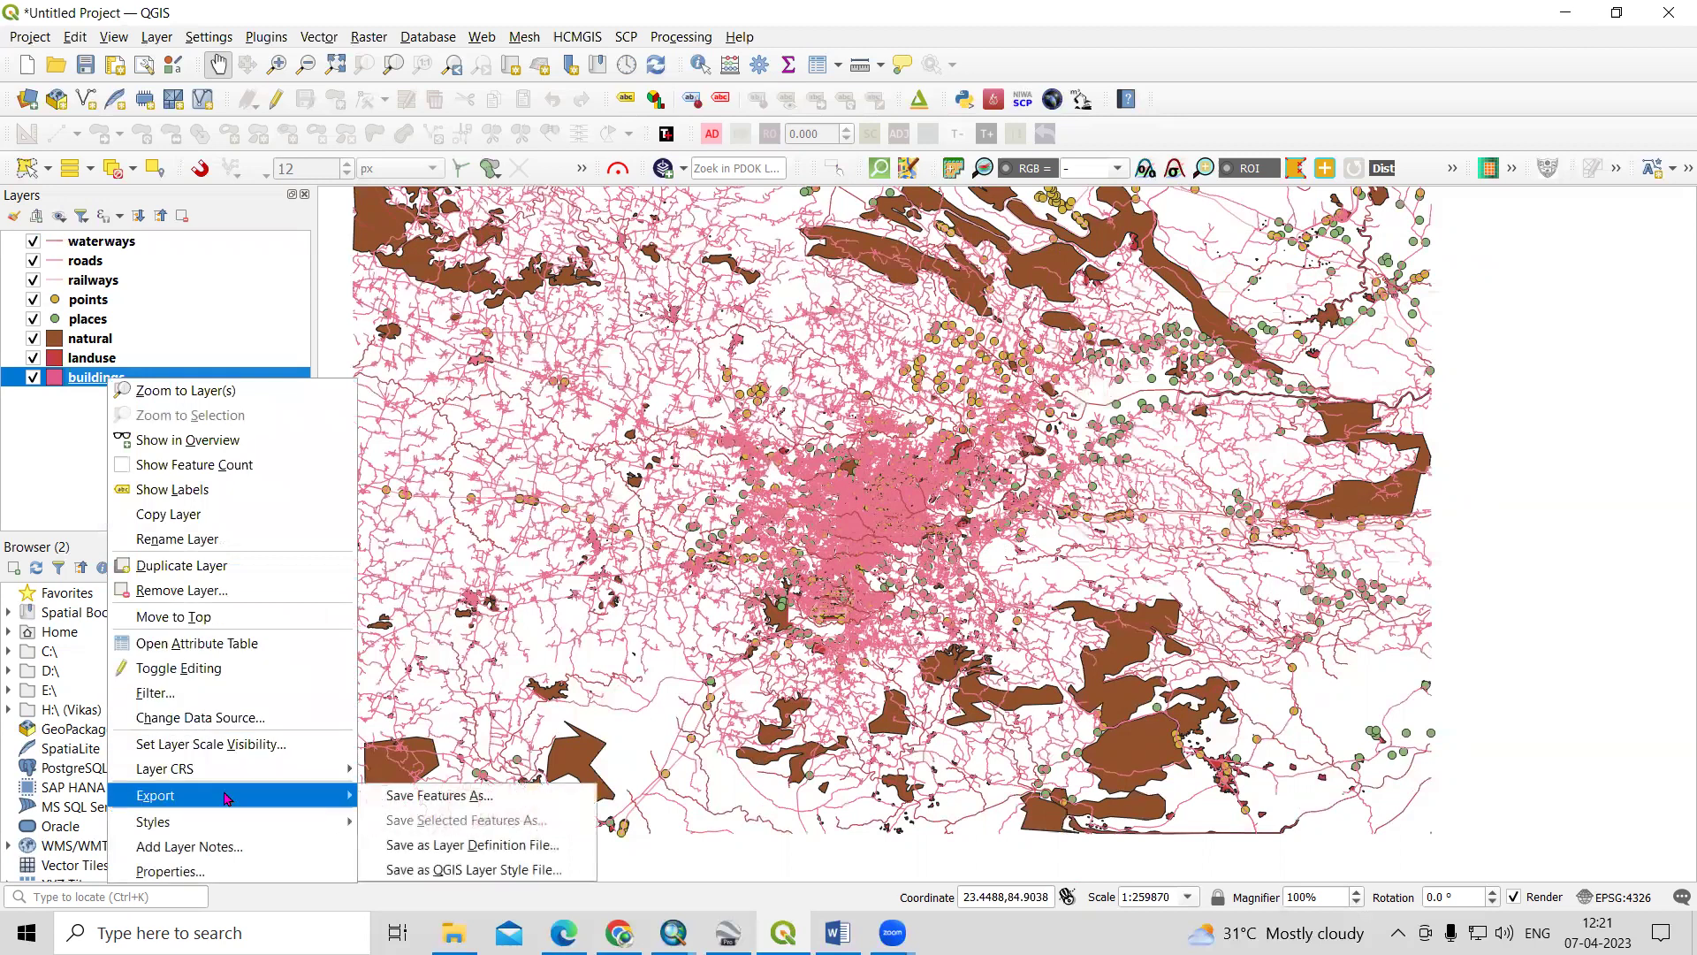
left_click(411, 804)
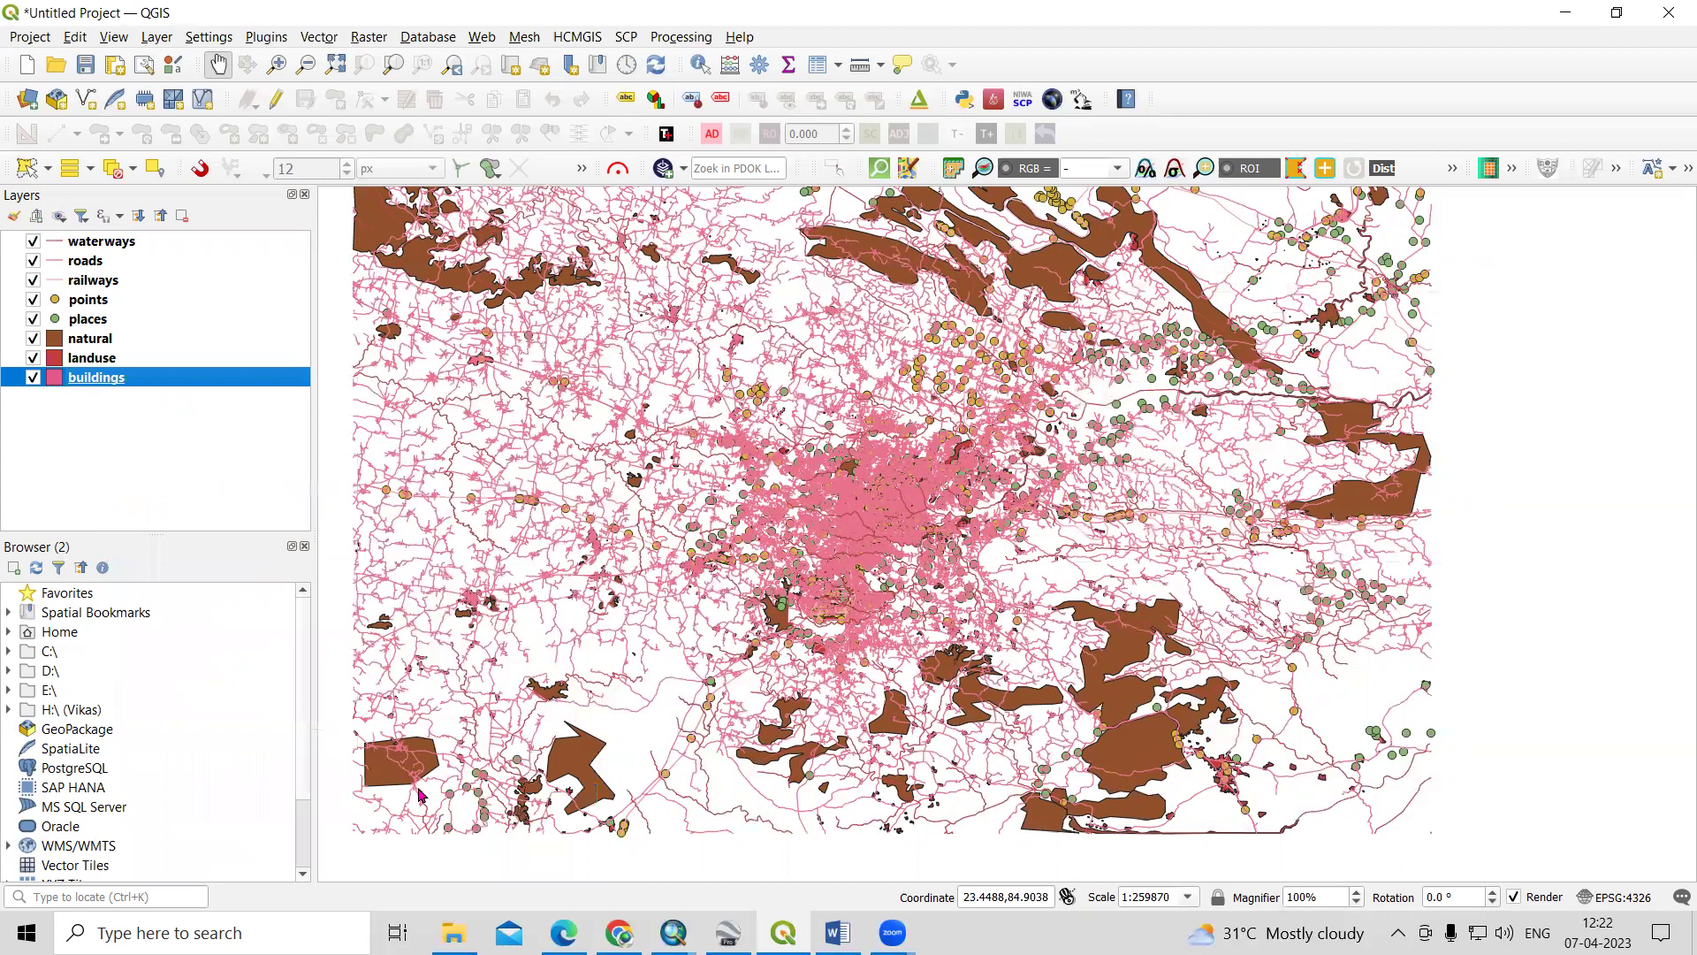
left_click(769, 221)
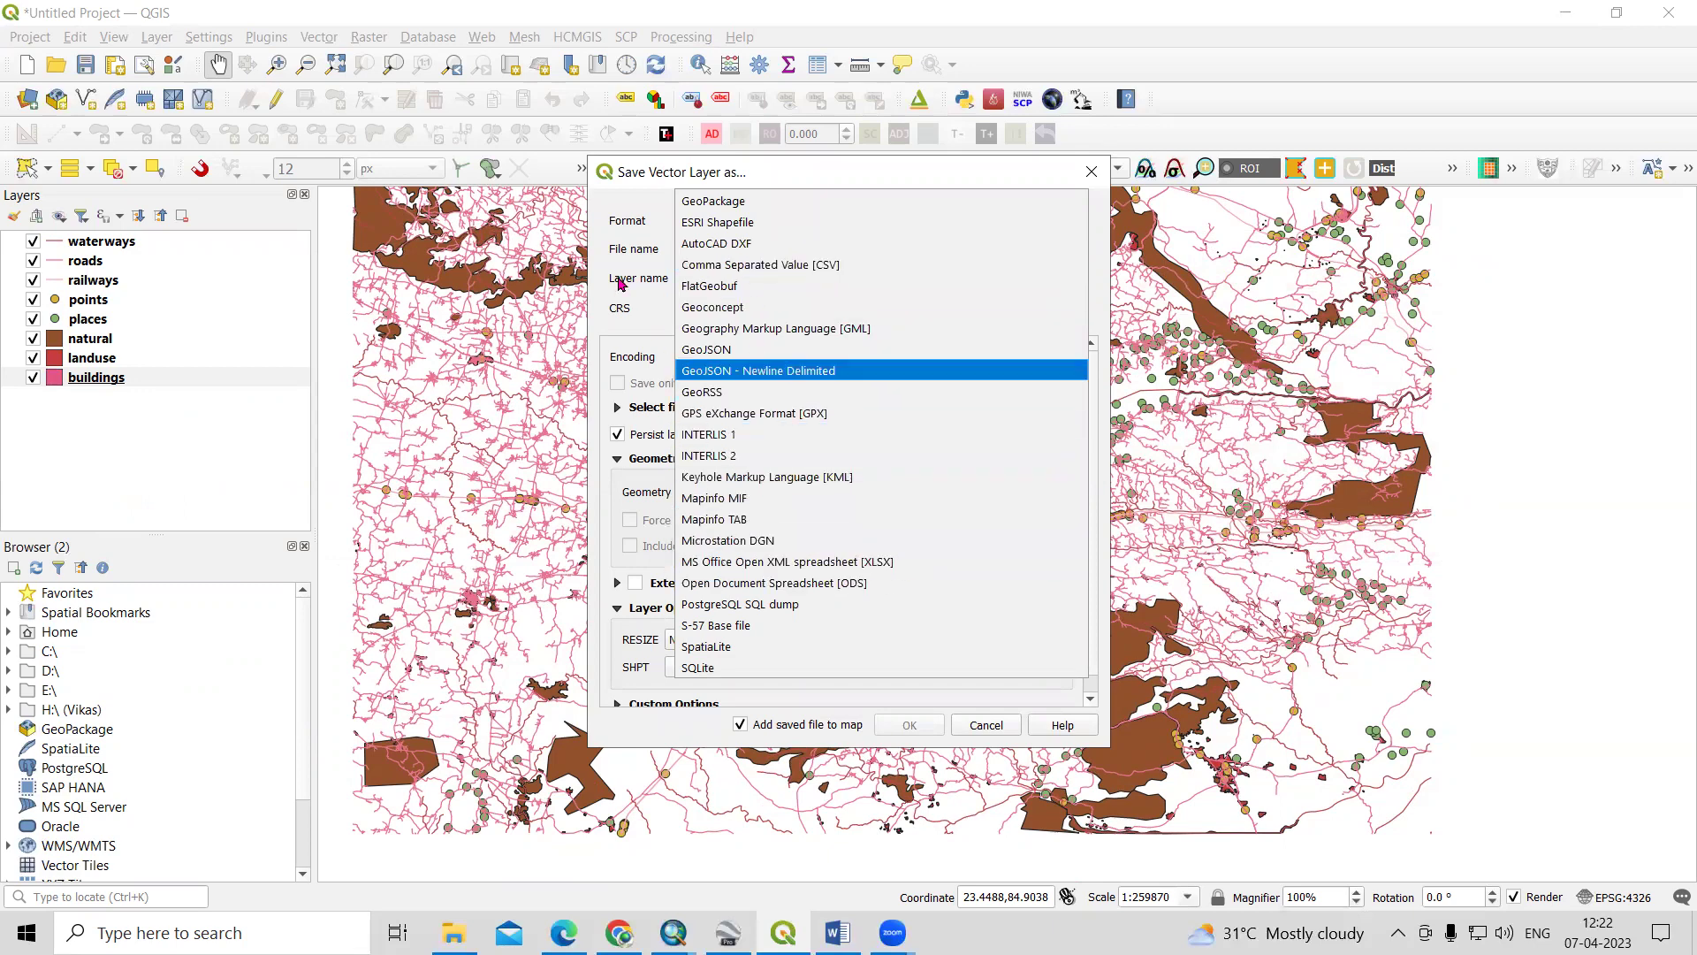
left_click(717, 222)
left_click(984, 726)
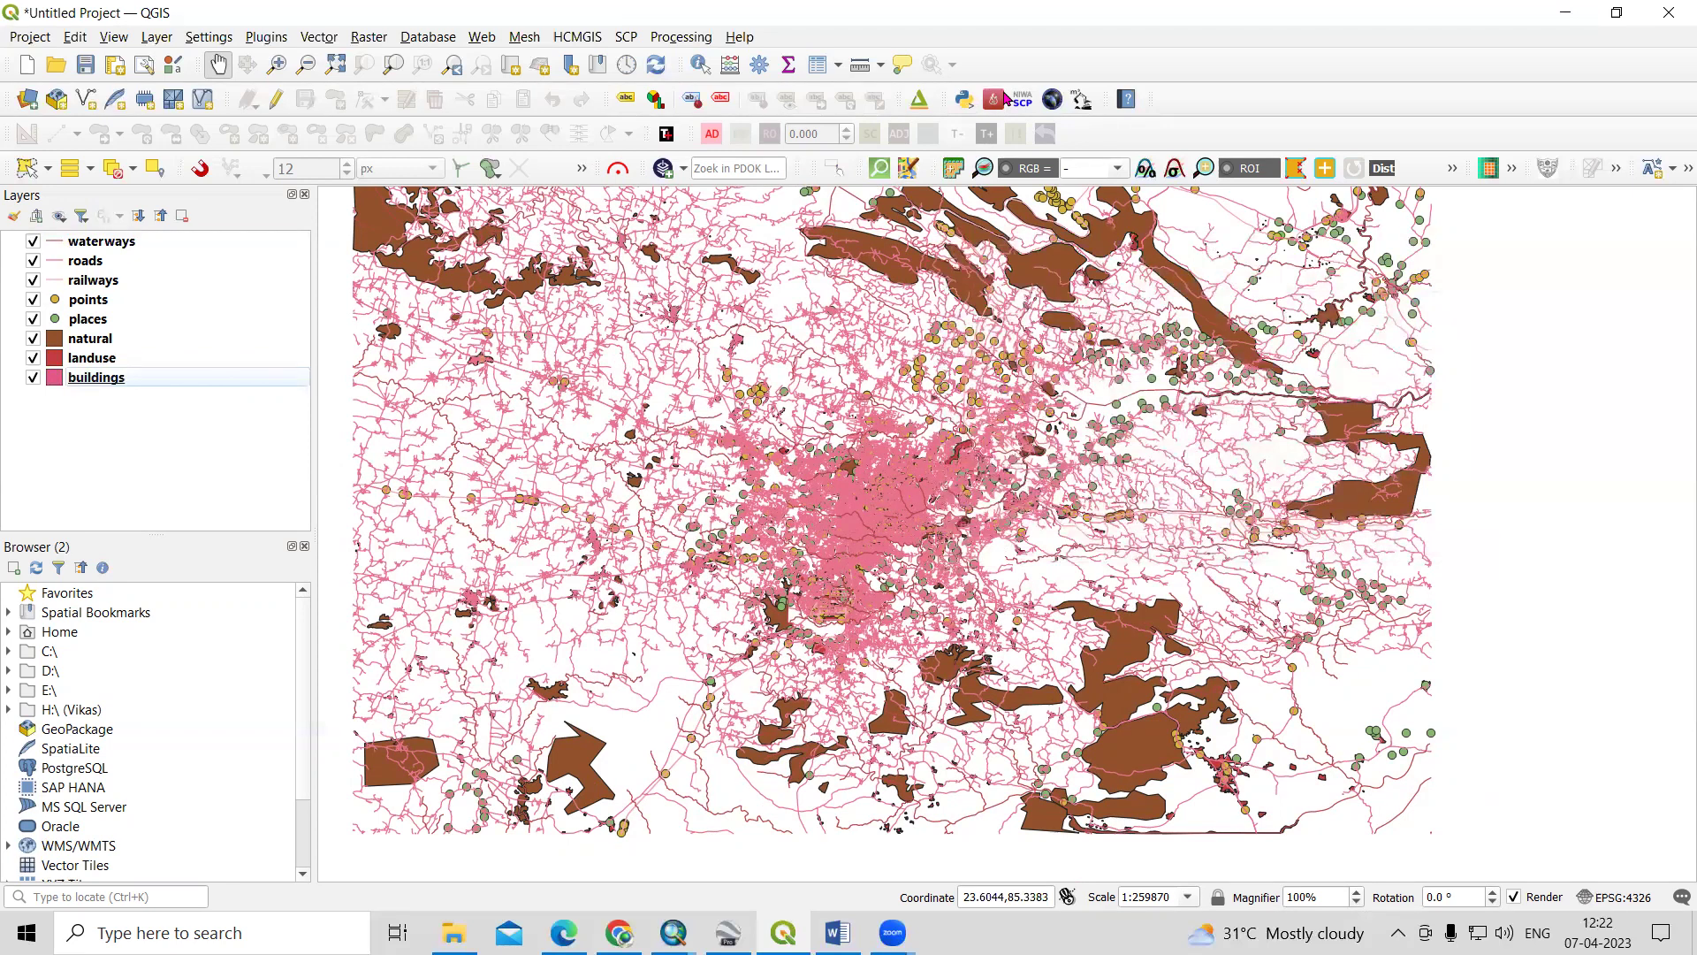
Search the plugin manager for 'HC', confirm HCMGIS is installed and enabled, then close it
left_click(570, 36)
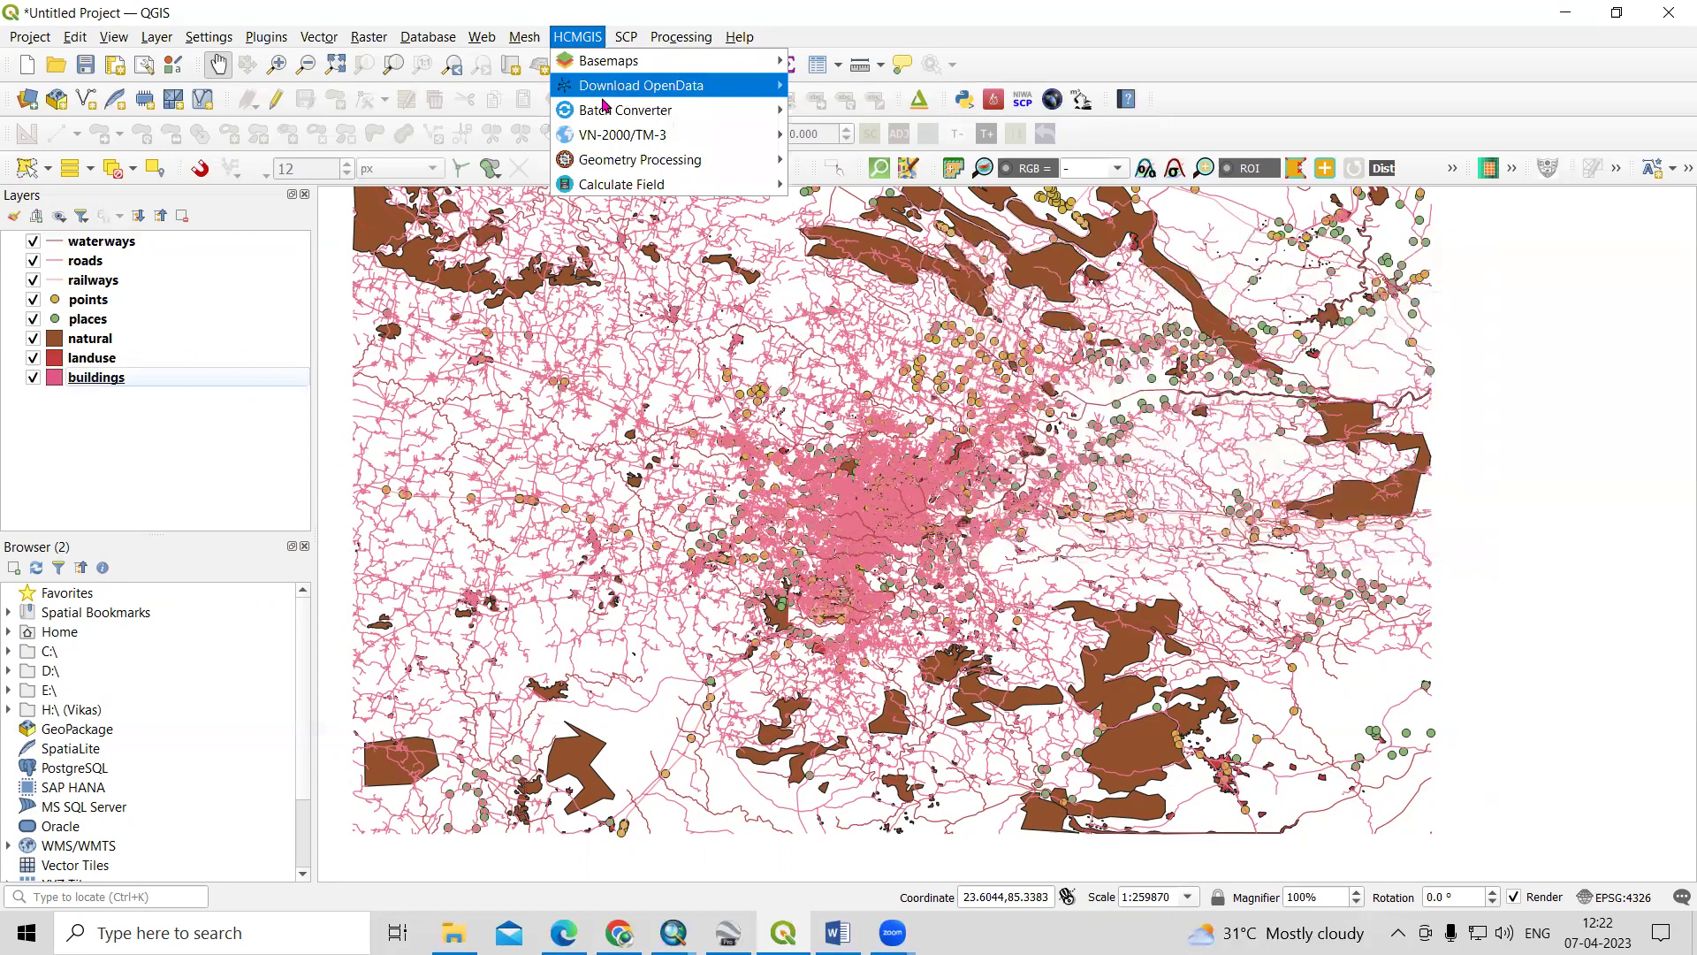
mouse_move(616, 116)
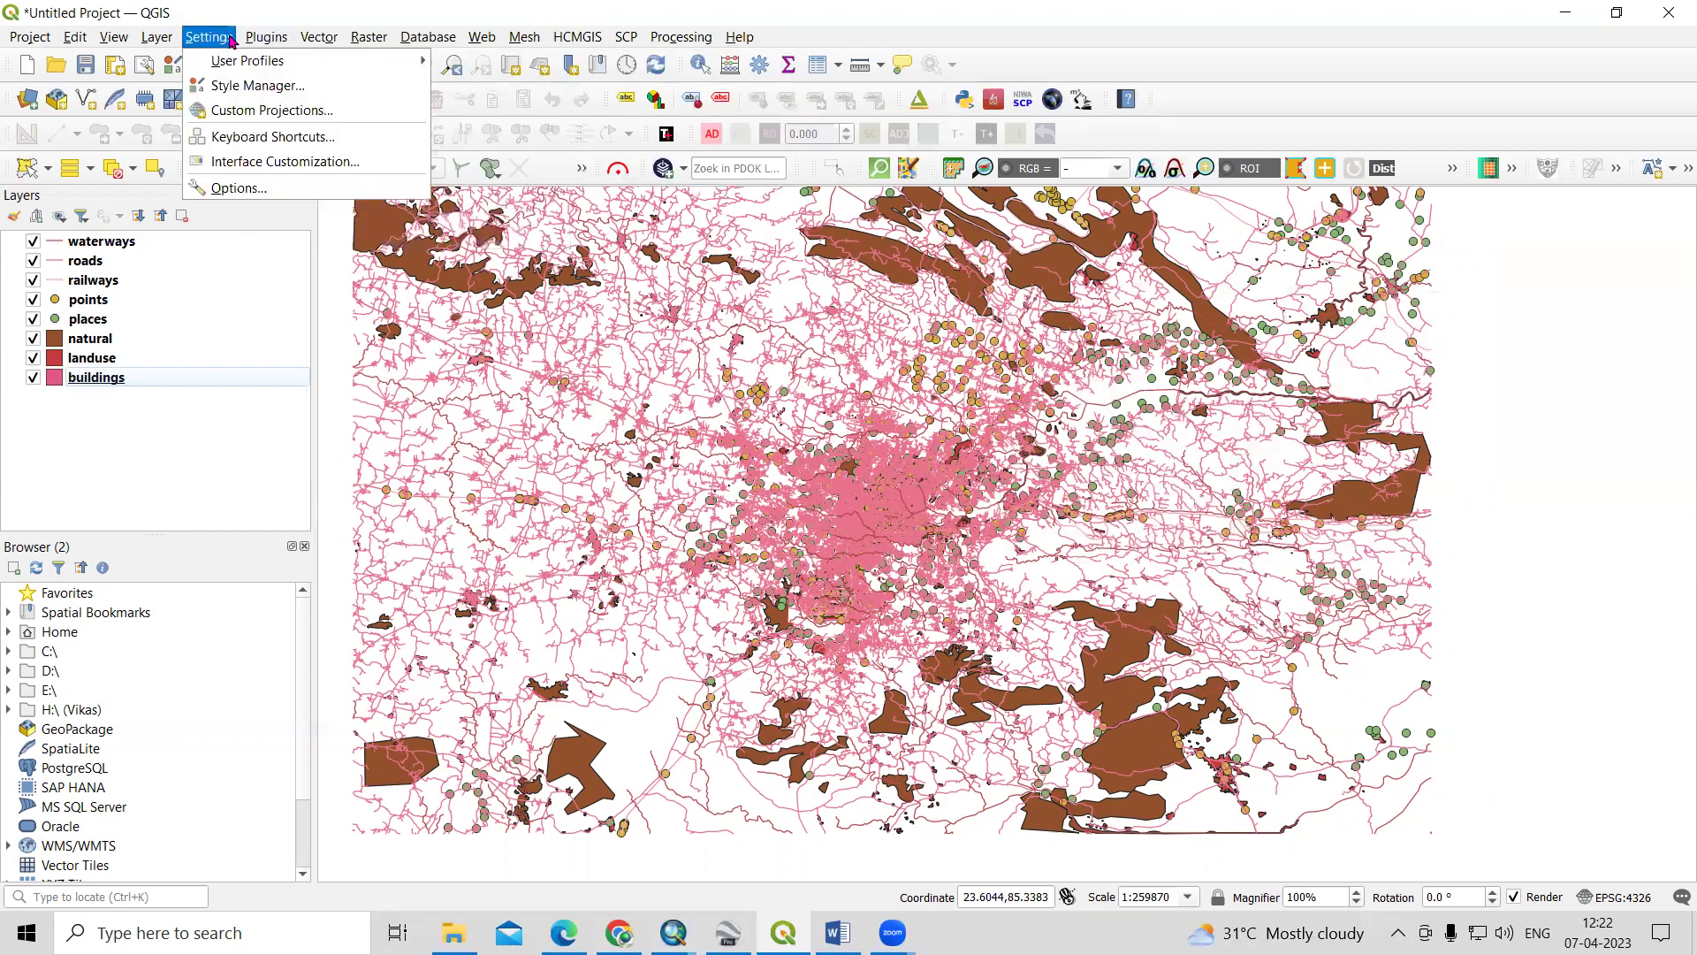
mouse_move(277, 39)
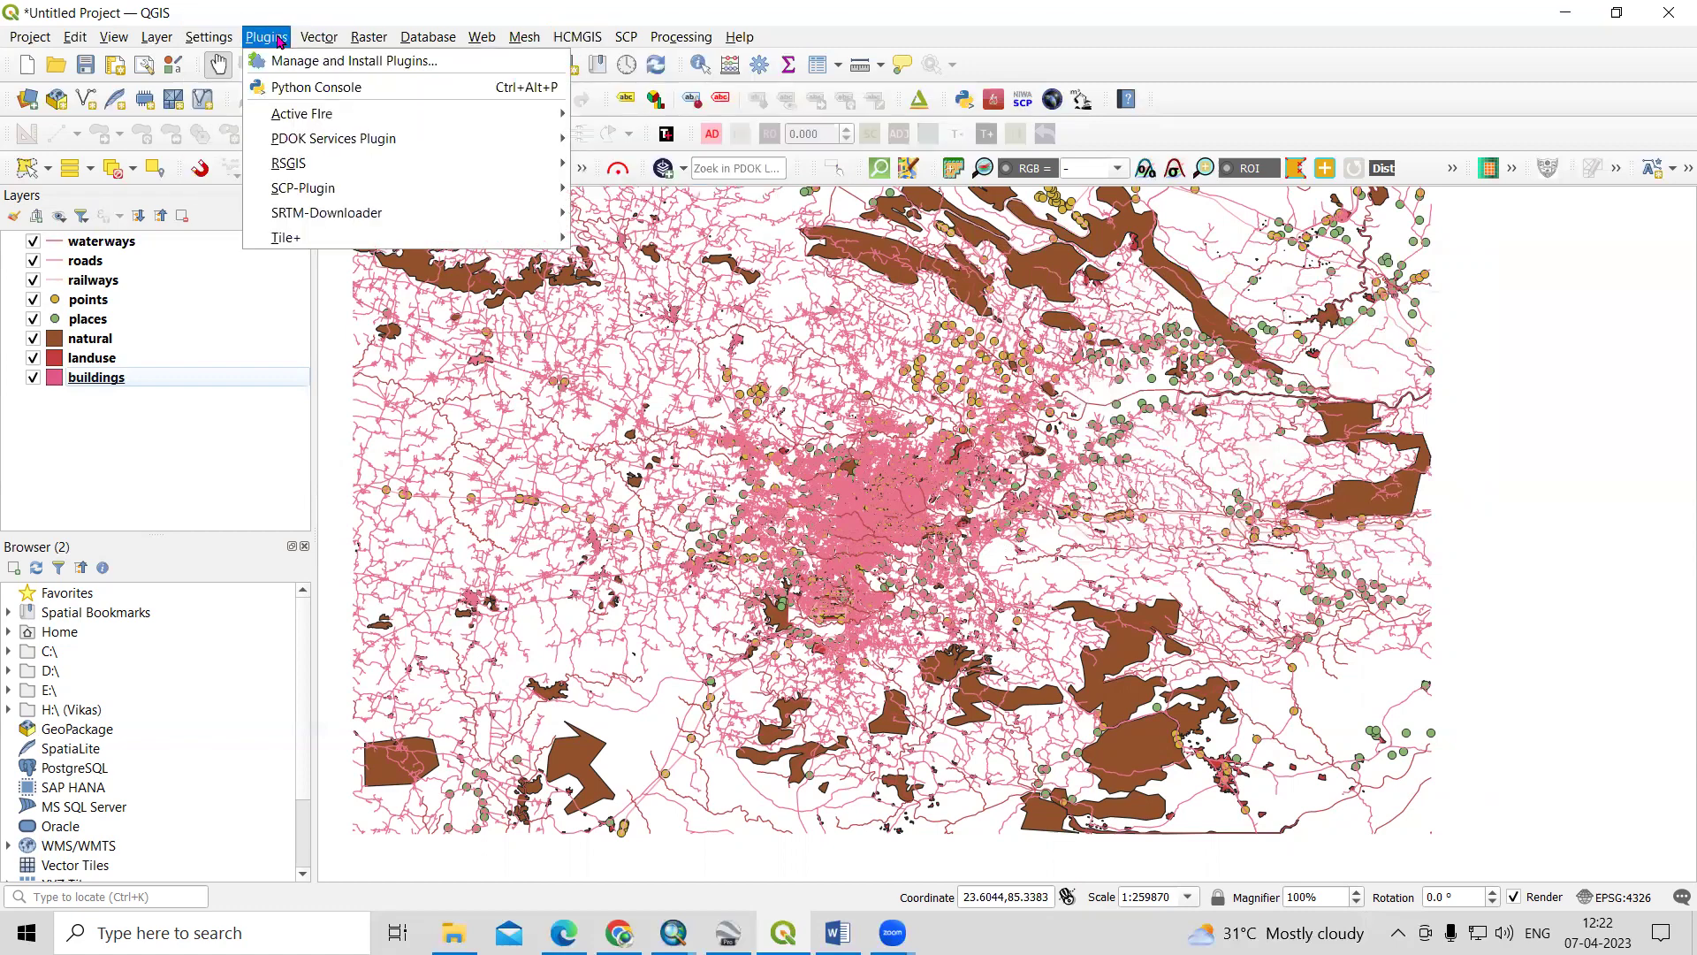
left_click(320, 62)
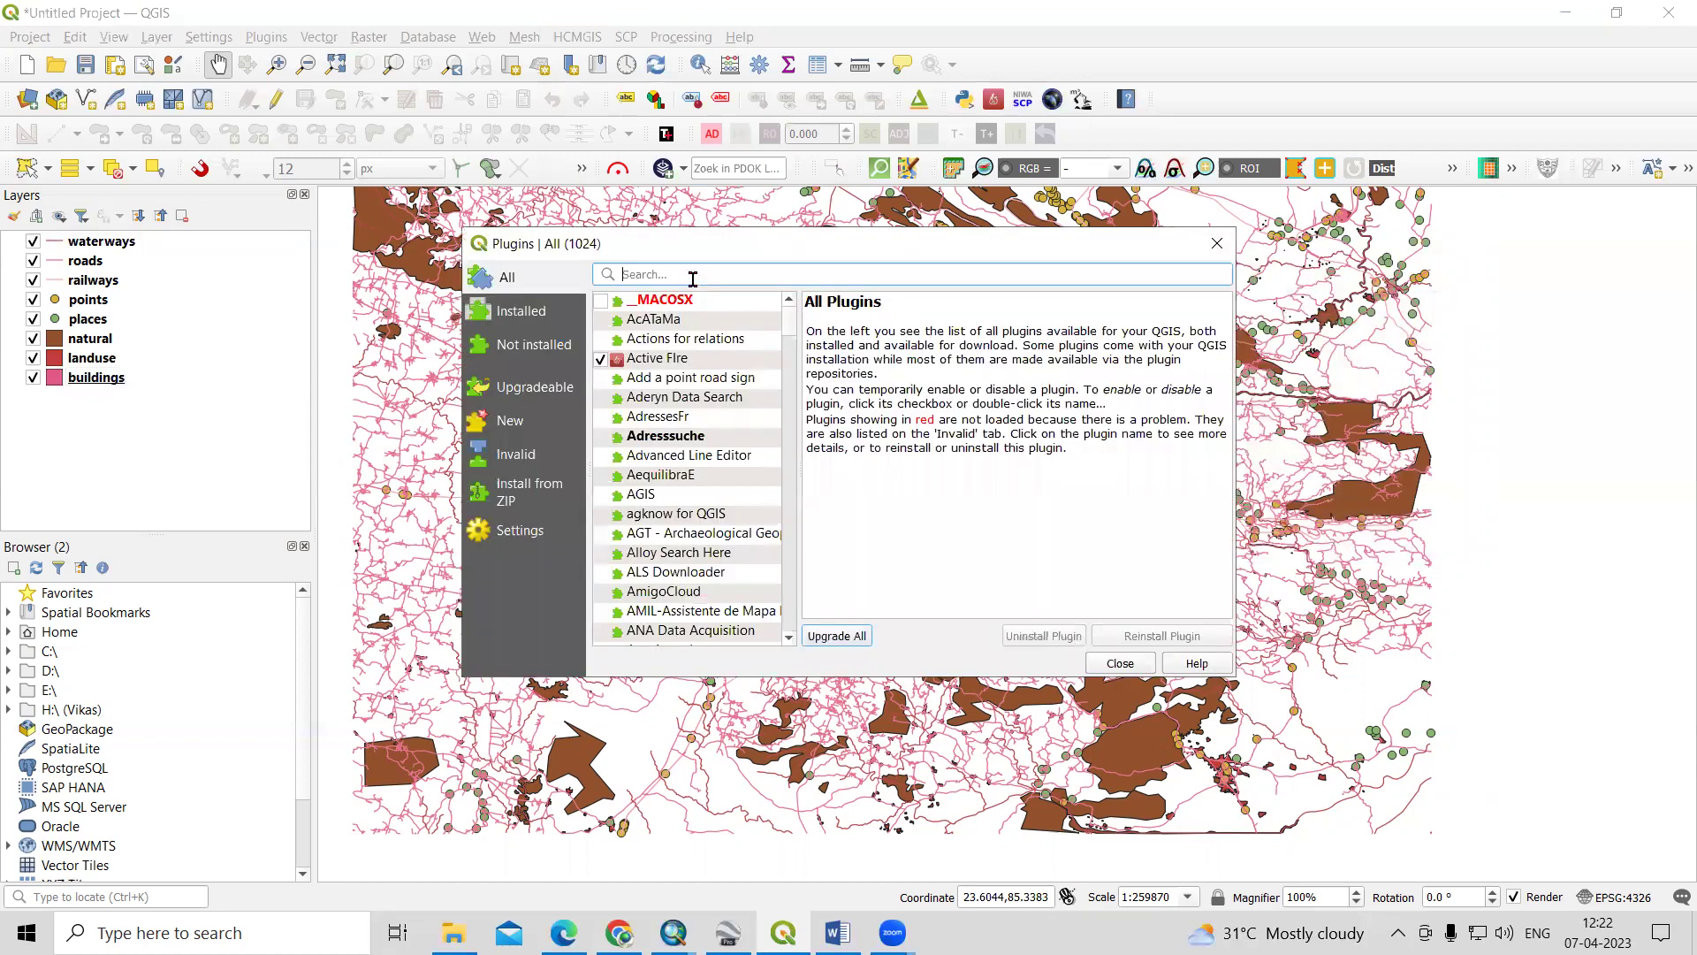
type("HCM")
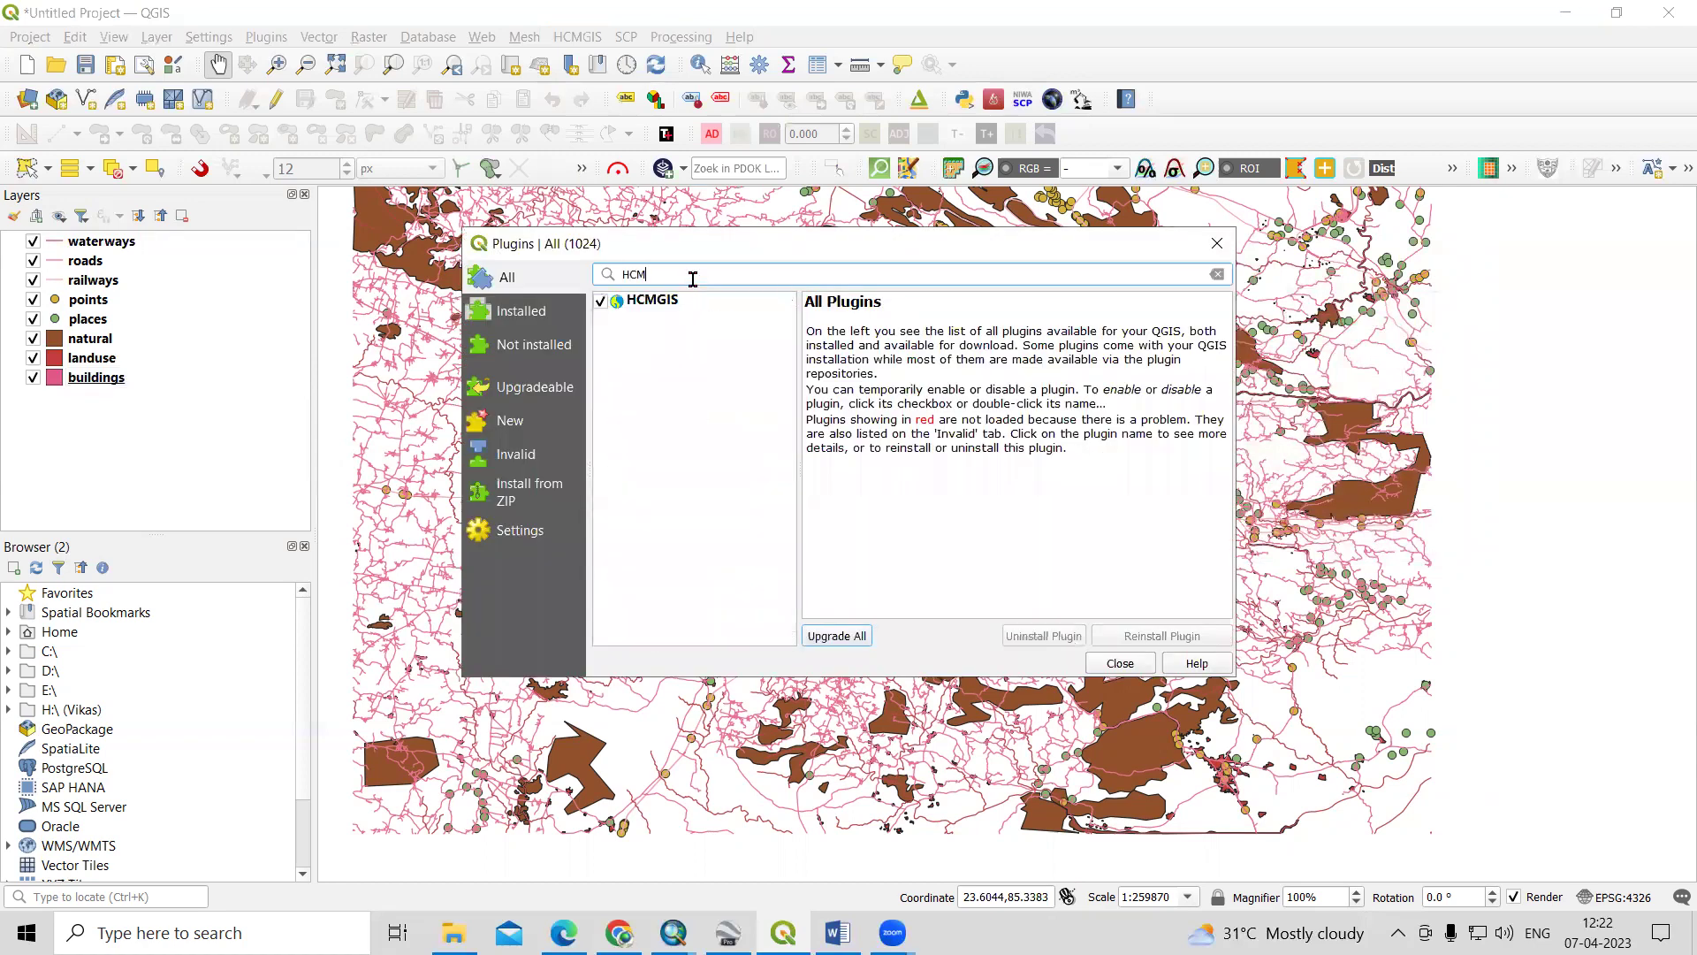
left_click(655, 304)
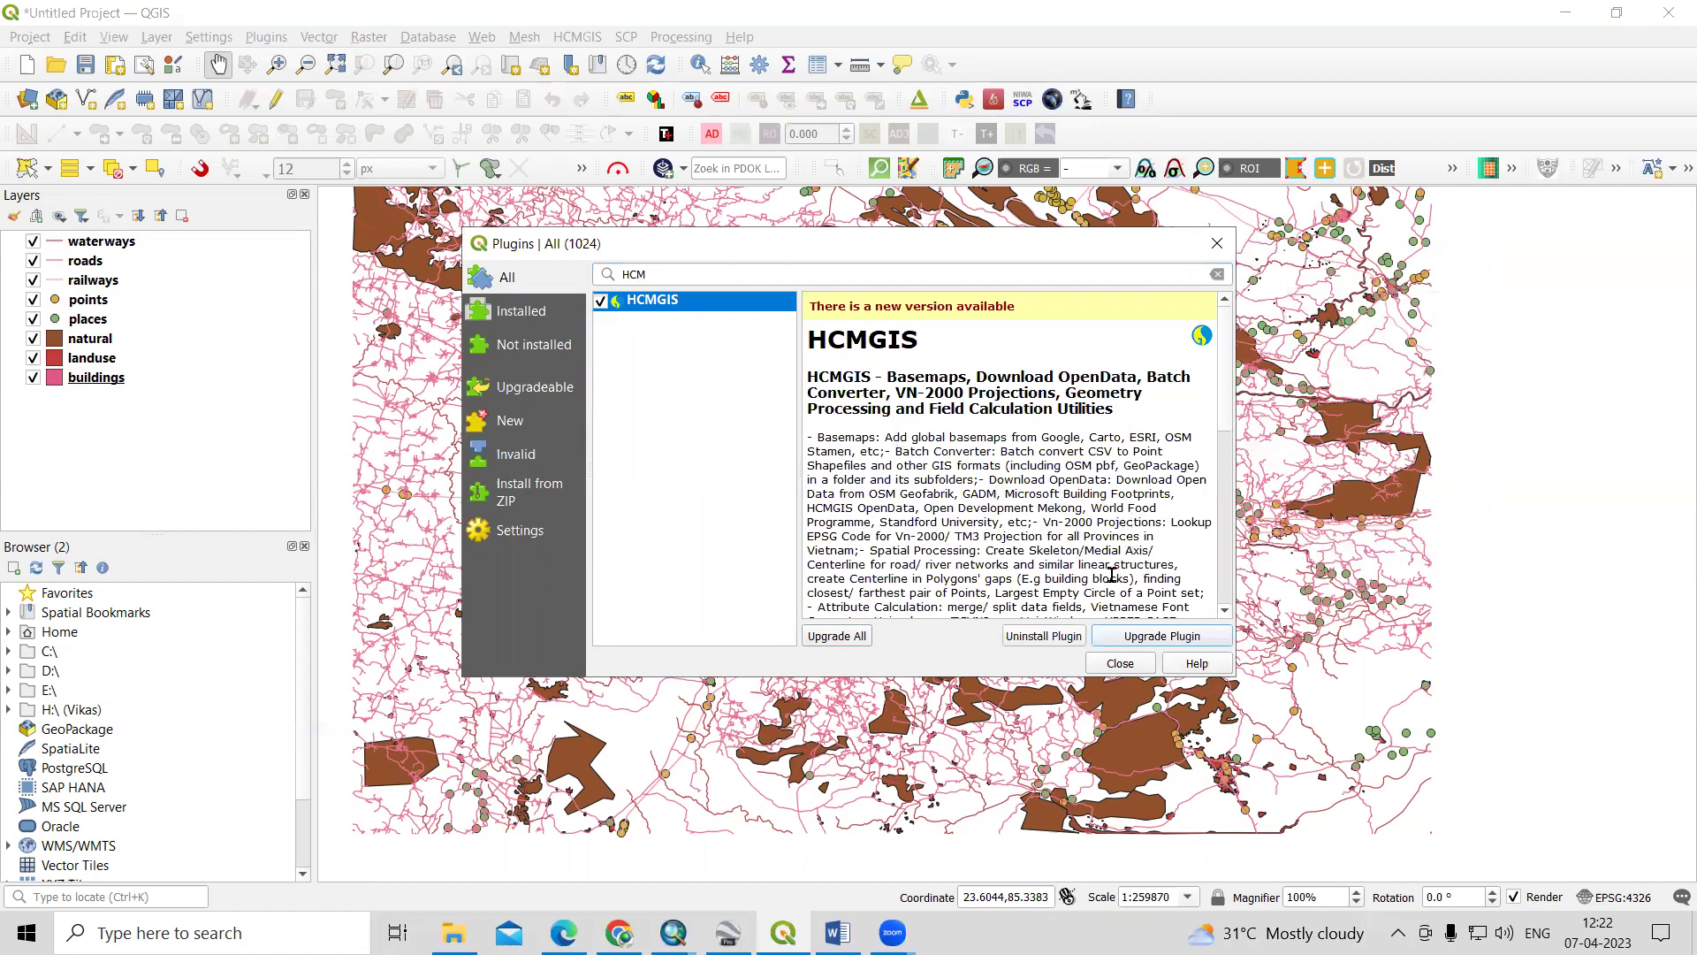
left_click(1124, 668)
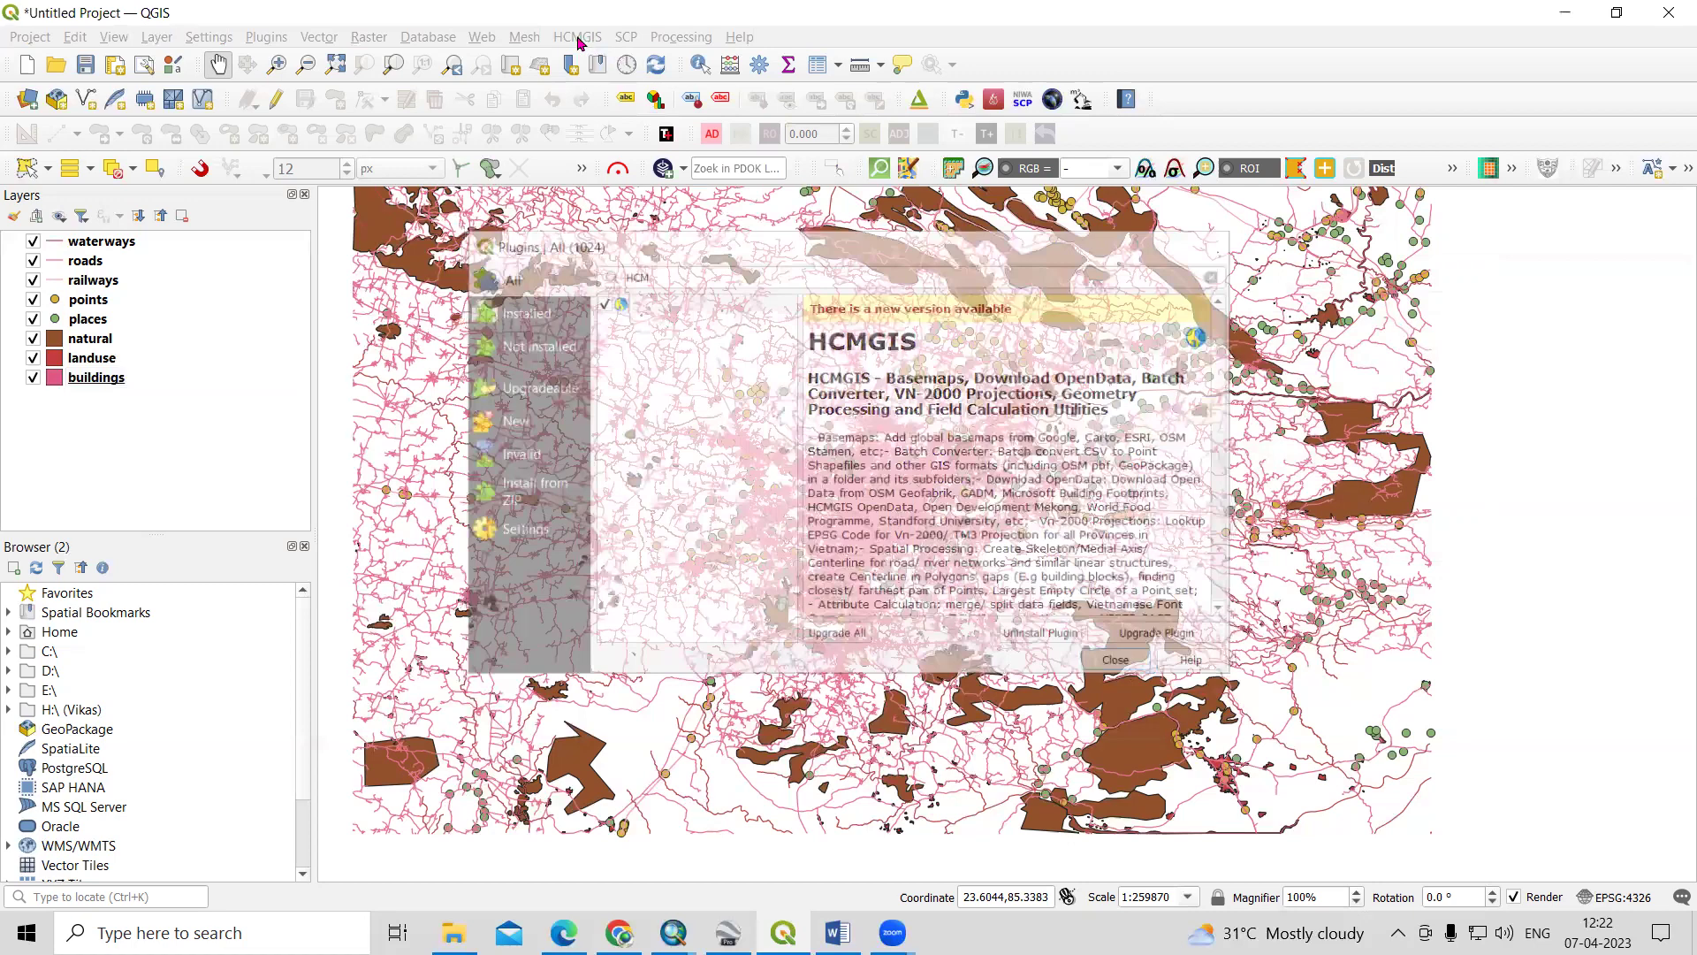
Open HCMGIS's Vector Format Batch Converter and browse its input folder into Shapefile_CSV\shape
left_click(577, 37)
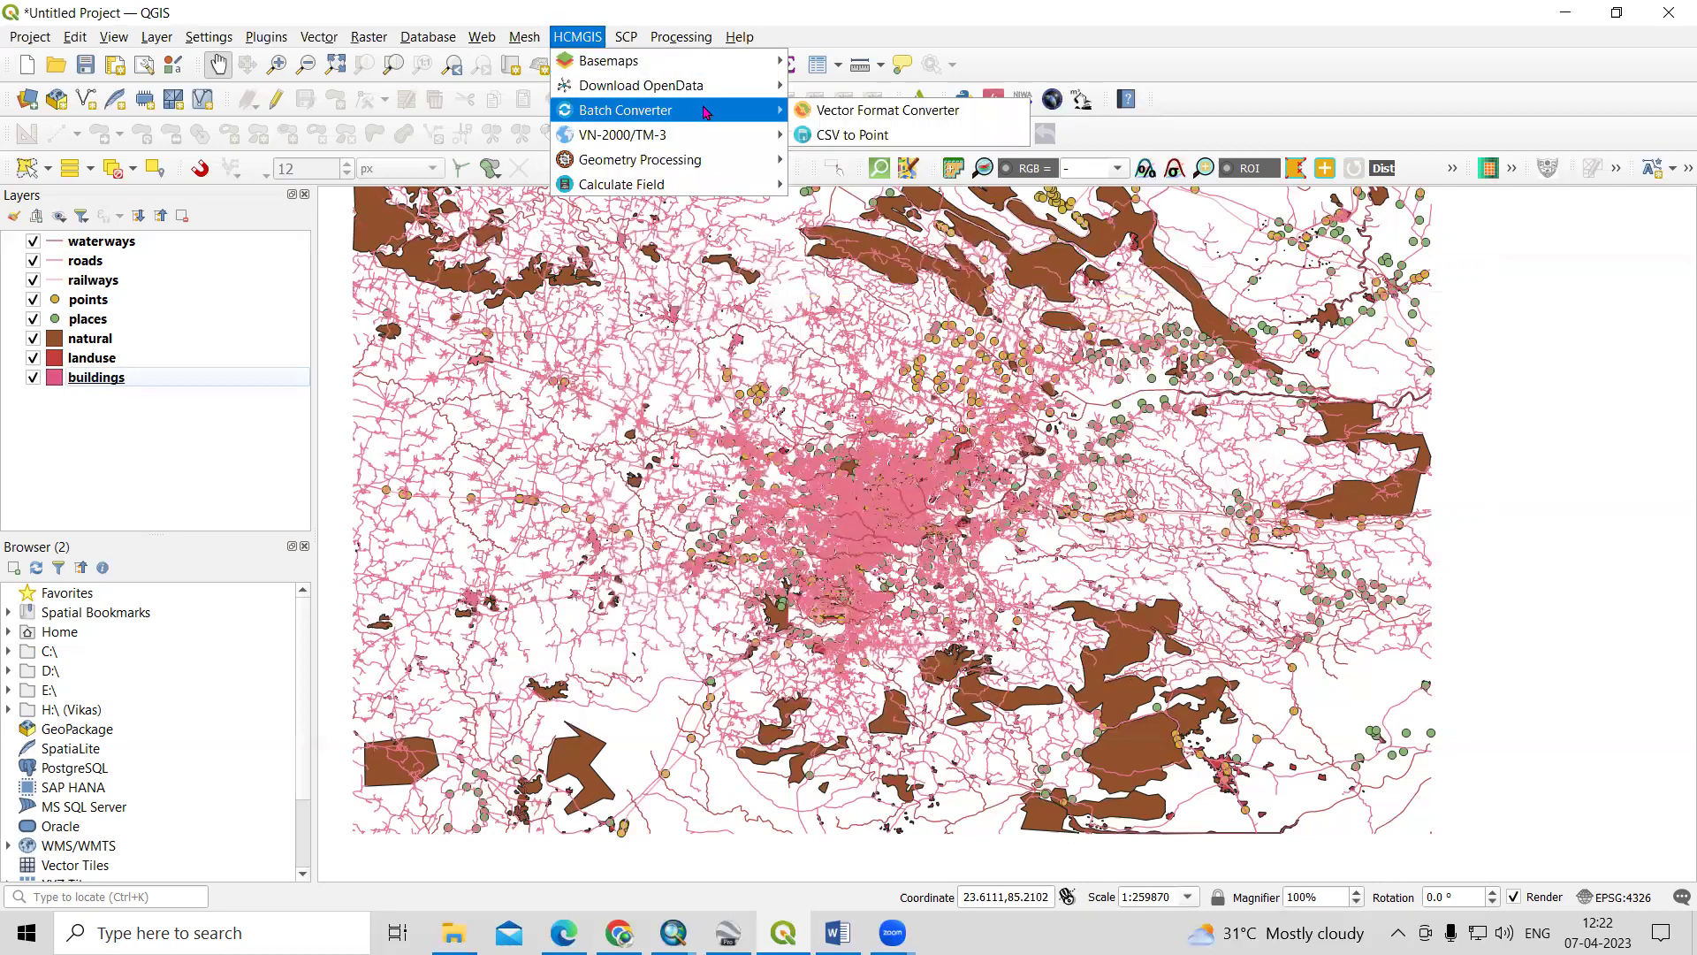
left_click(847, 111)
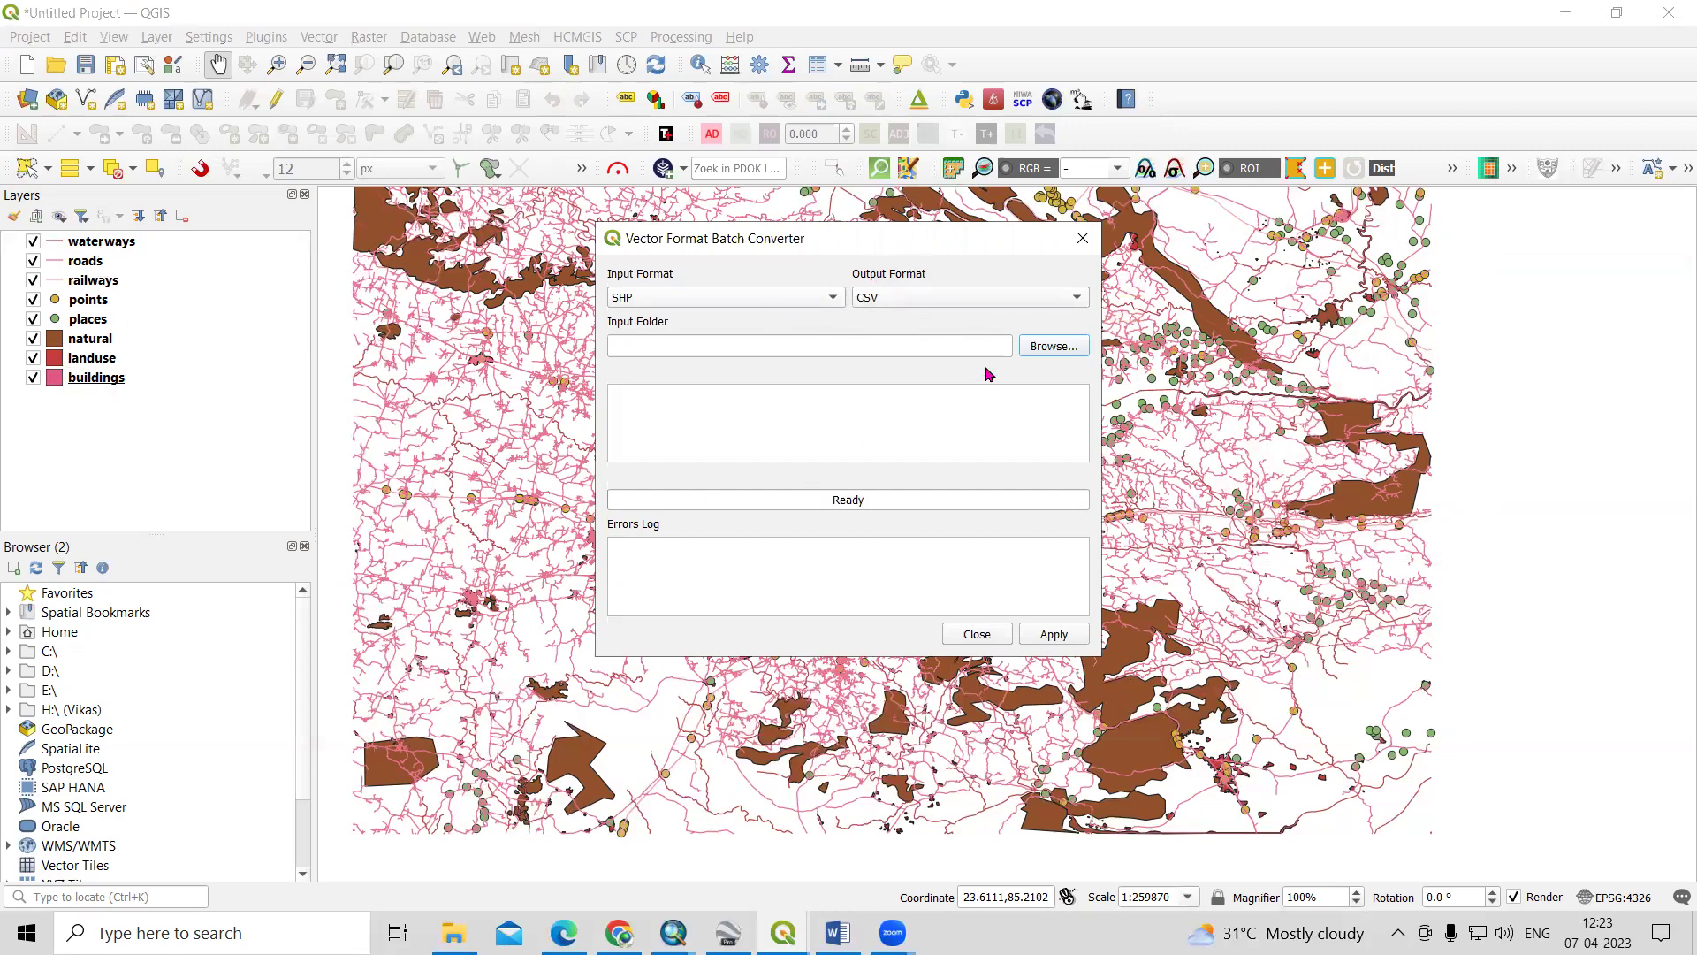
left_click(1053, 346)
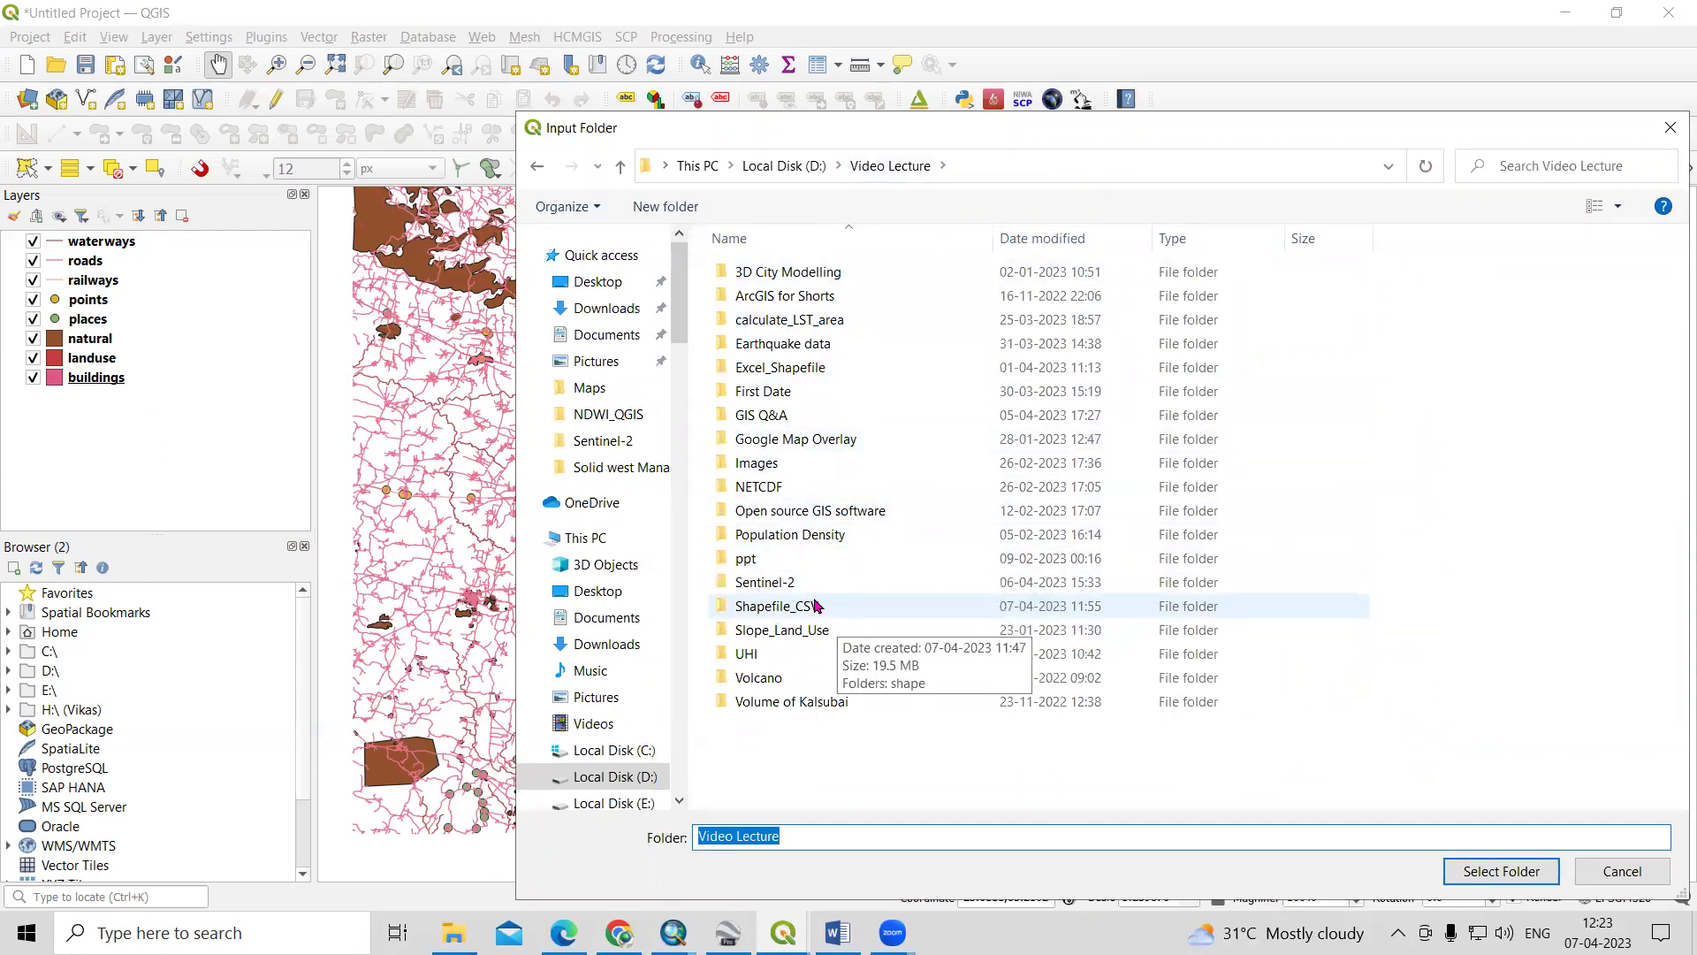
double_click(817, 608)
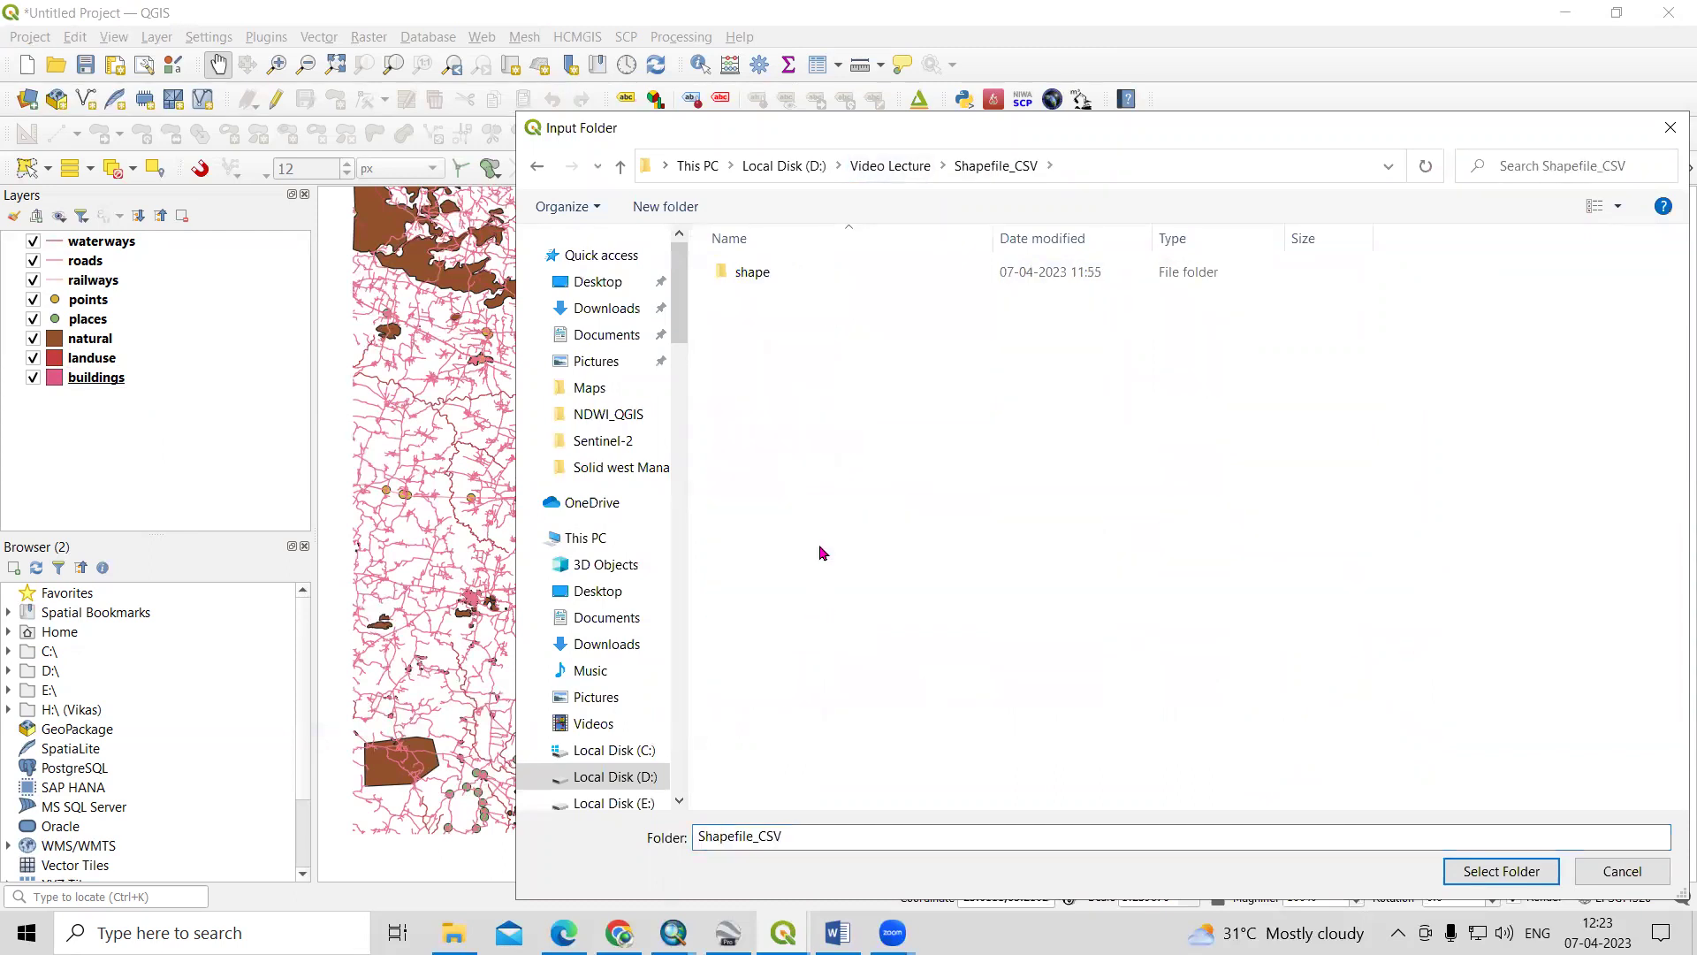
double_click(770, 279)
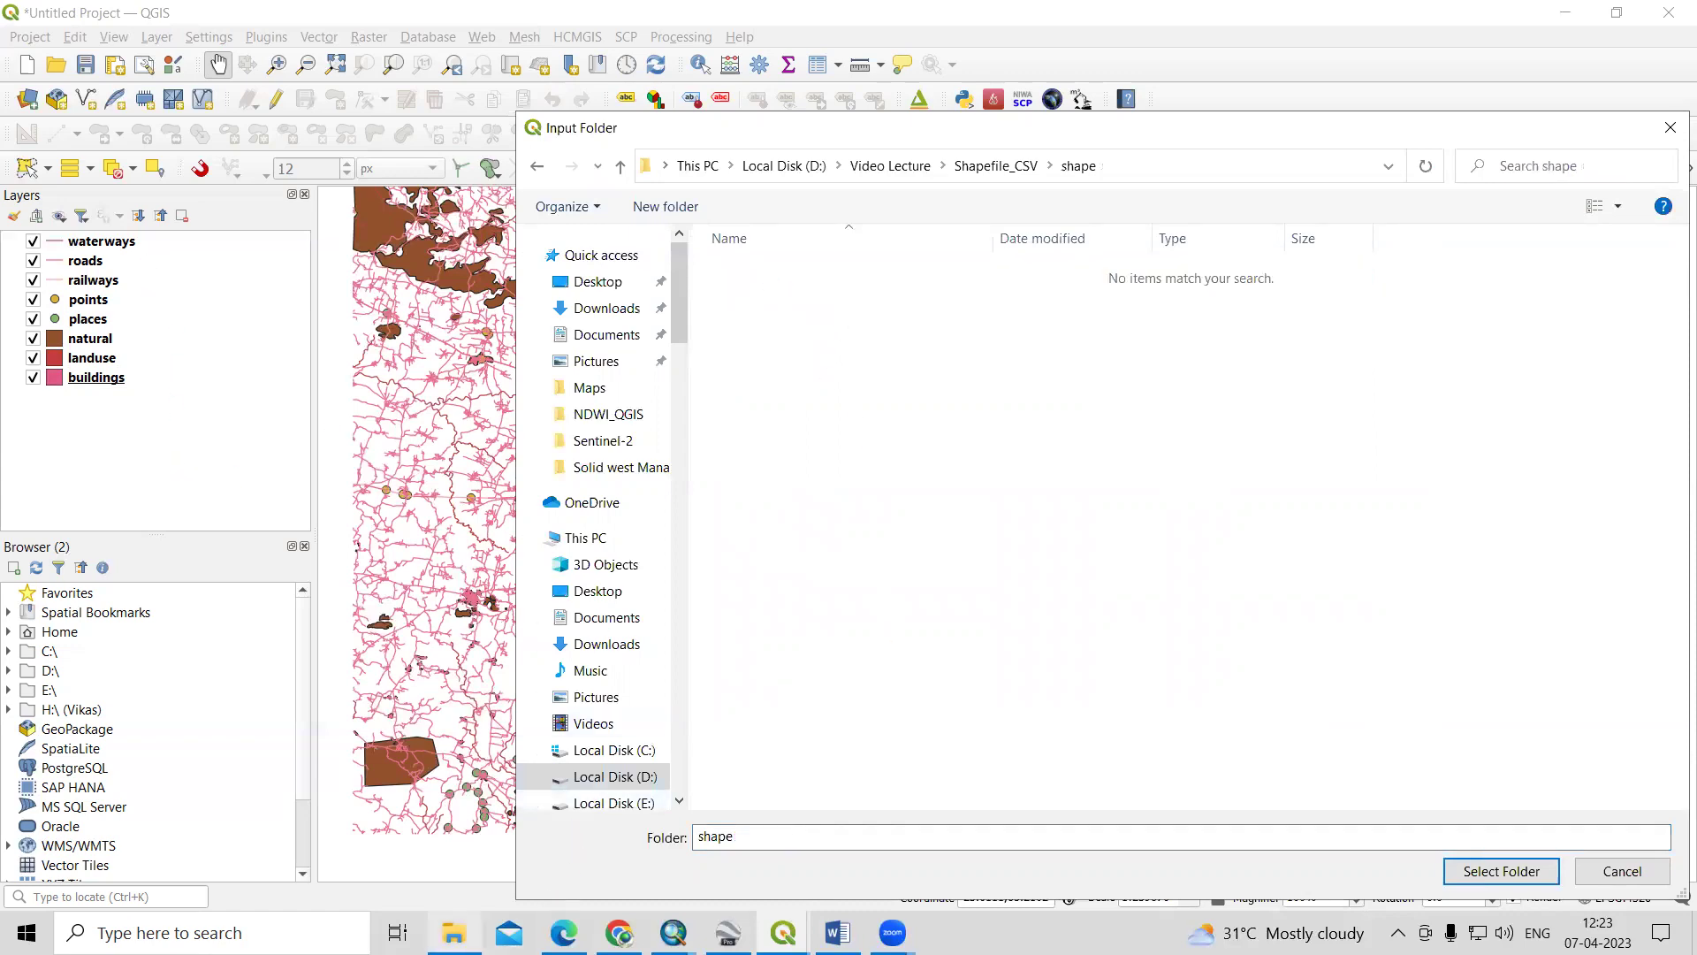
In File Explorer, navigate to Video Lecture > Shapefile_CSV > shape
mouse_move(453, 933)
left_click(483, 843)
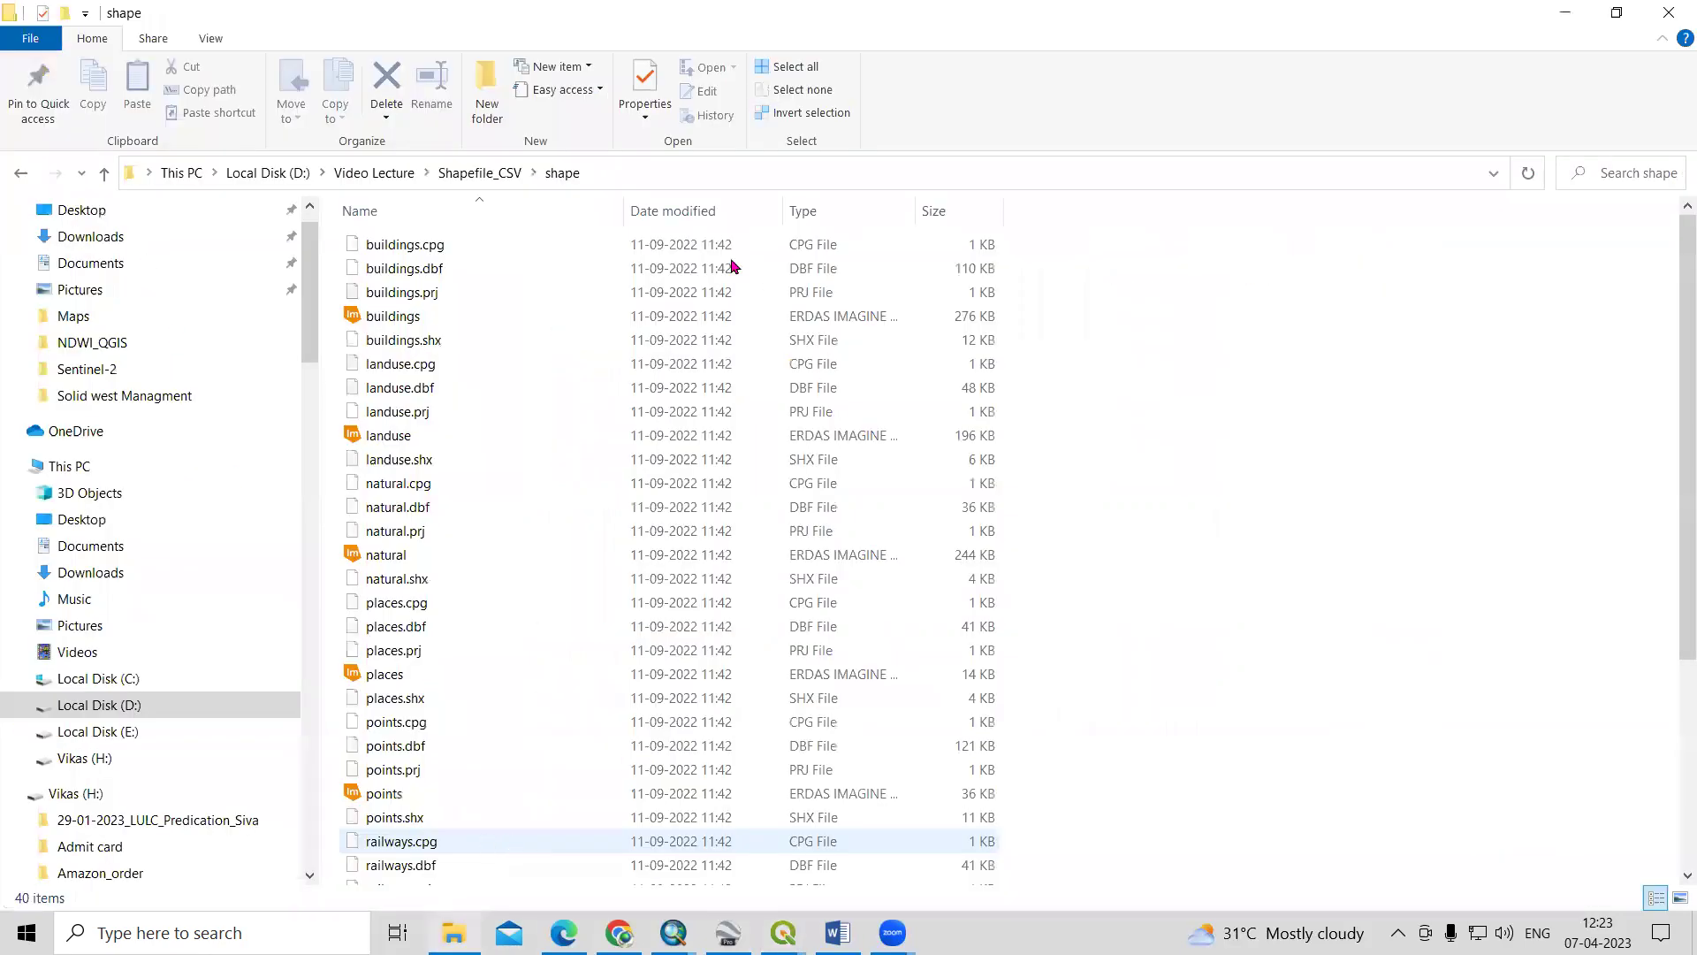
left_click(379, 174)
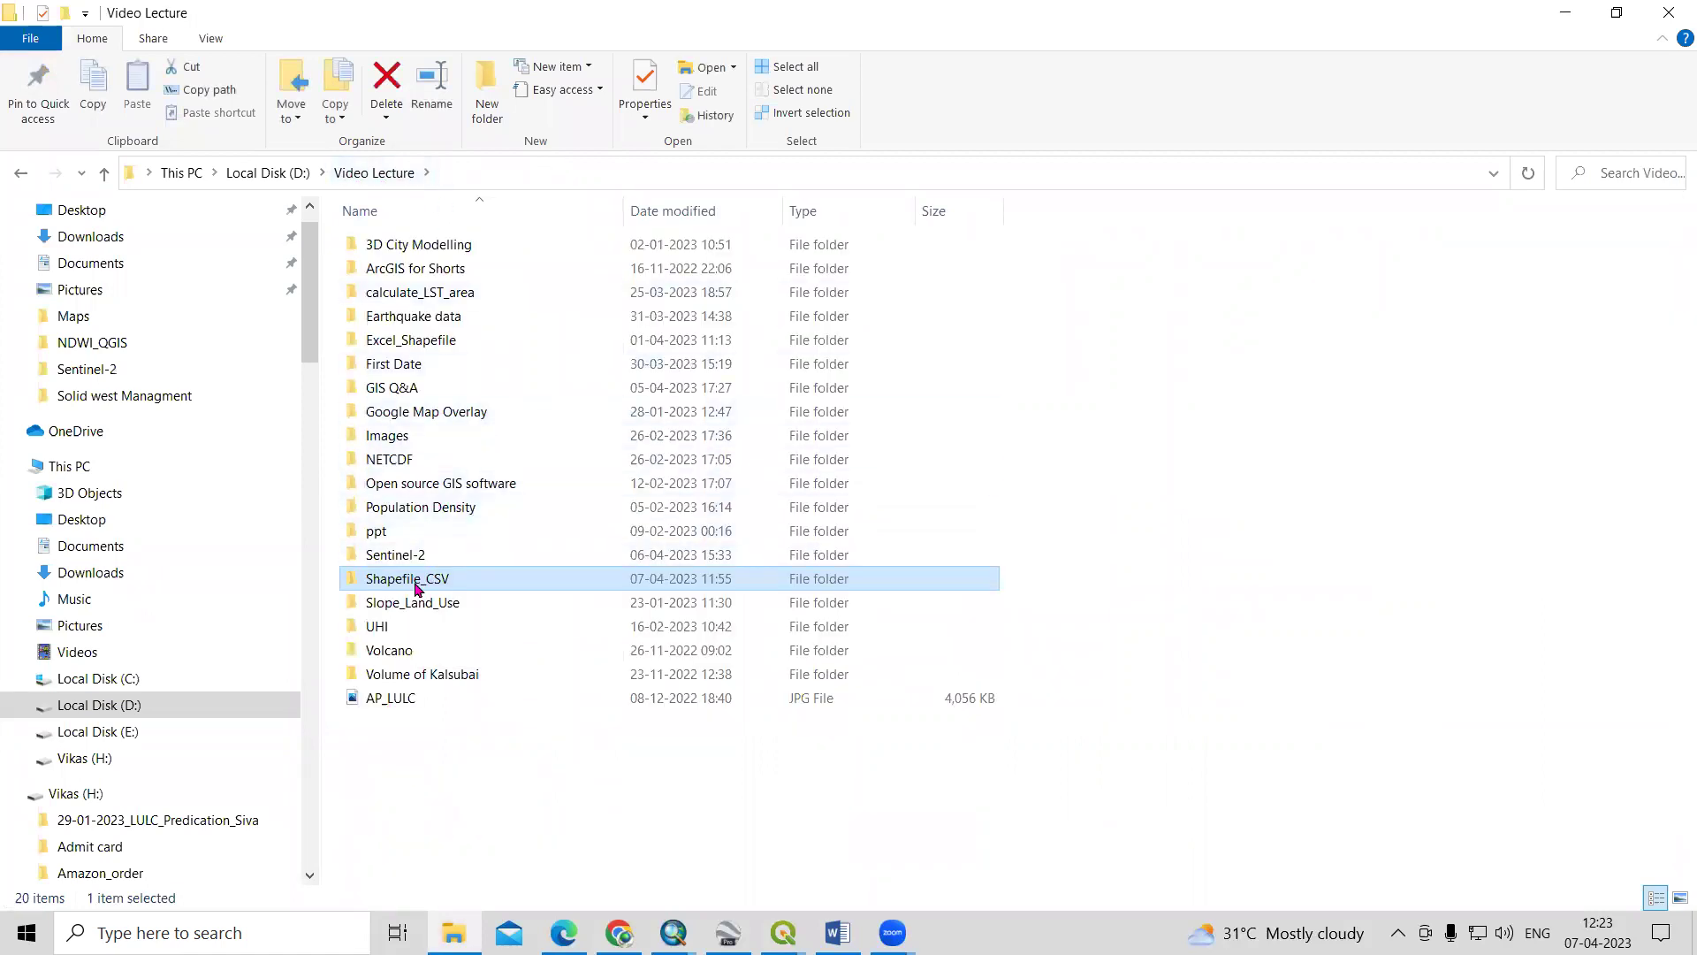
double_click(414, 582)
double_click(380, 245)
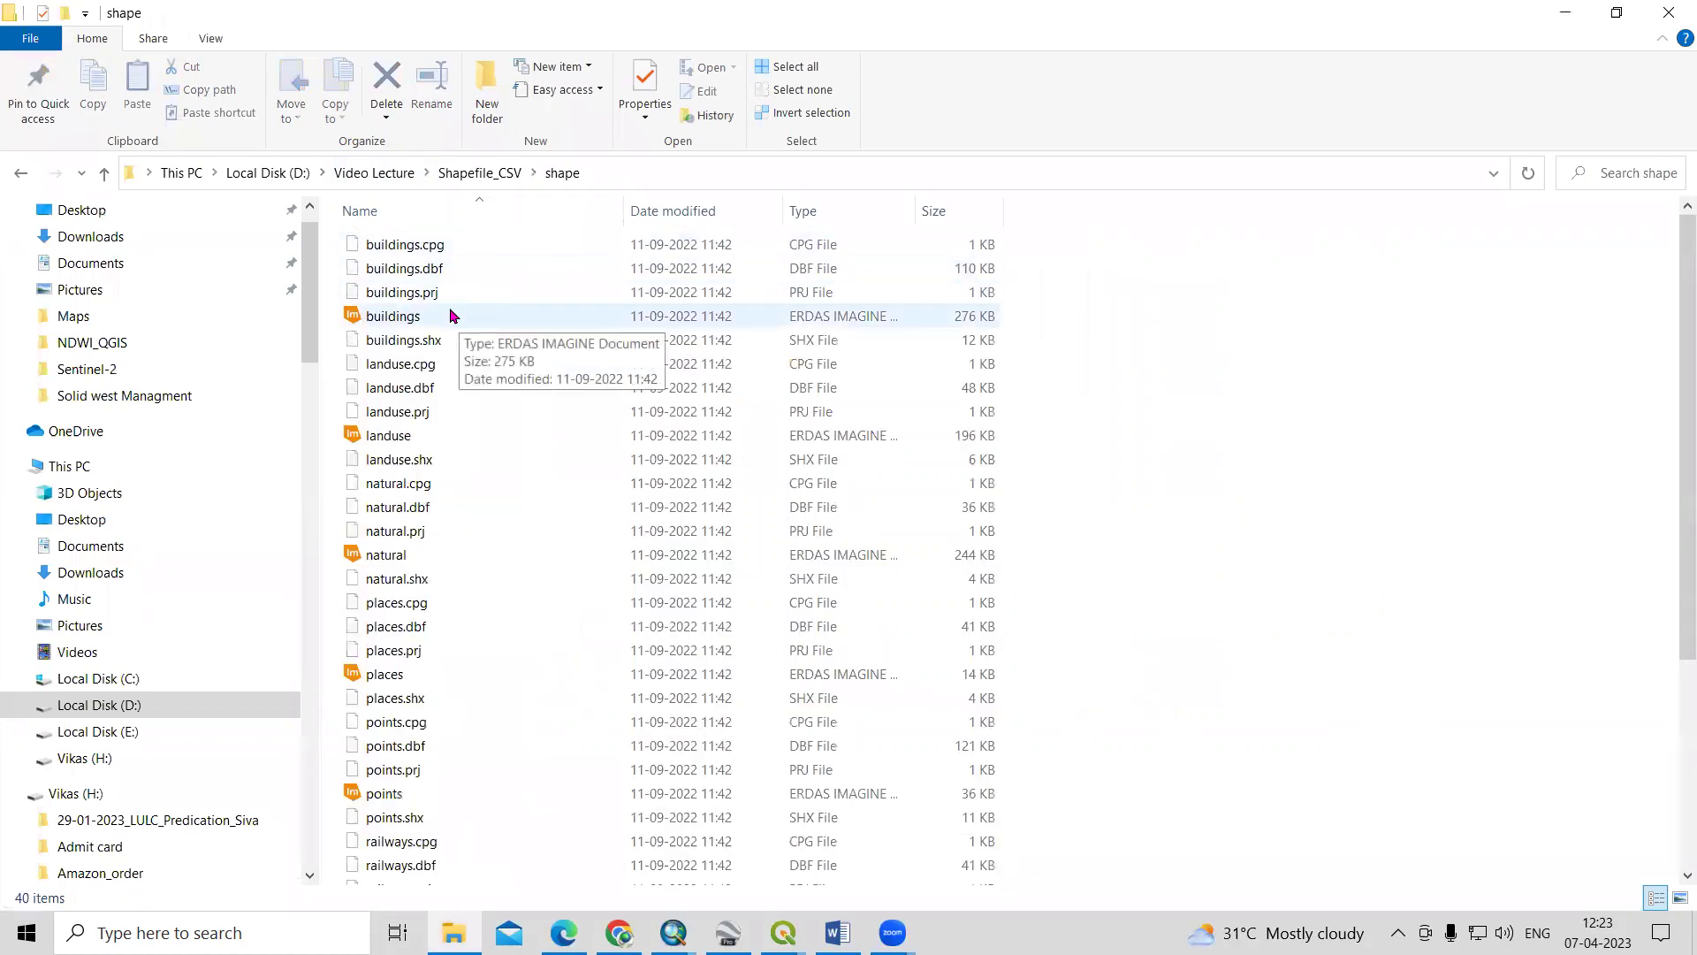
Look over the buildings, landuse, natural and other shapefile parts, then return to QGIS
left_click(451, 315)
left_click(473, 438)
left_click(486, 557)
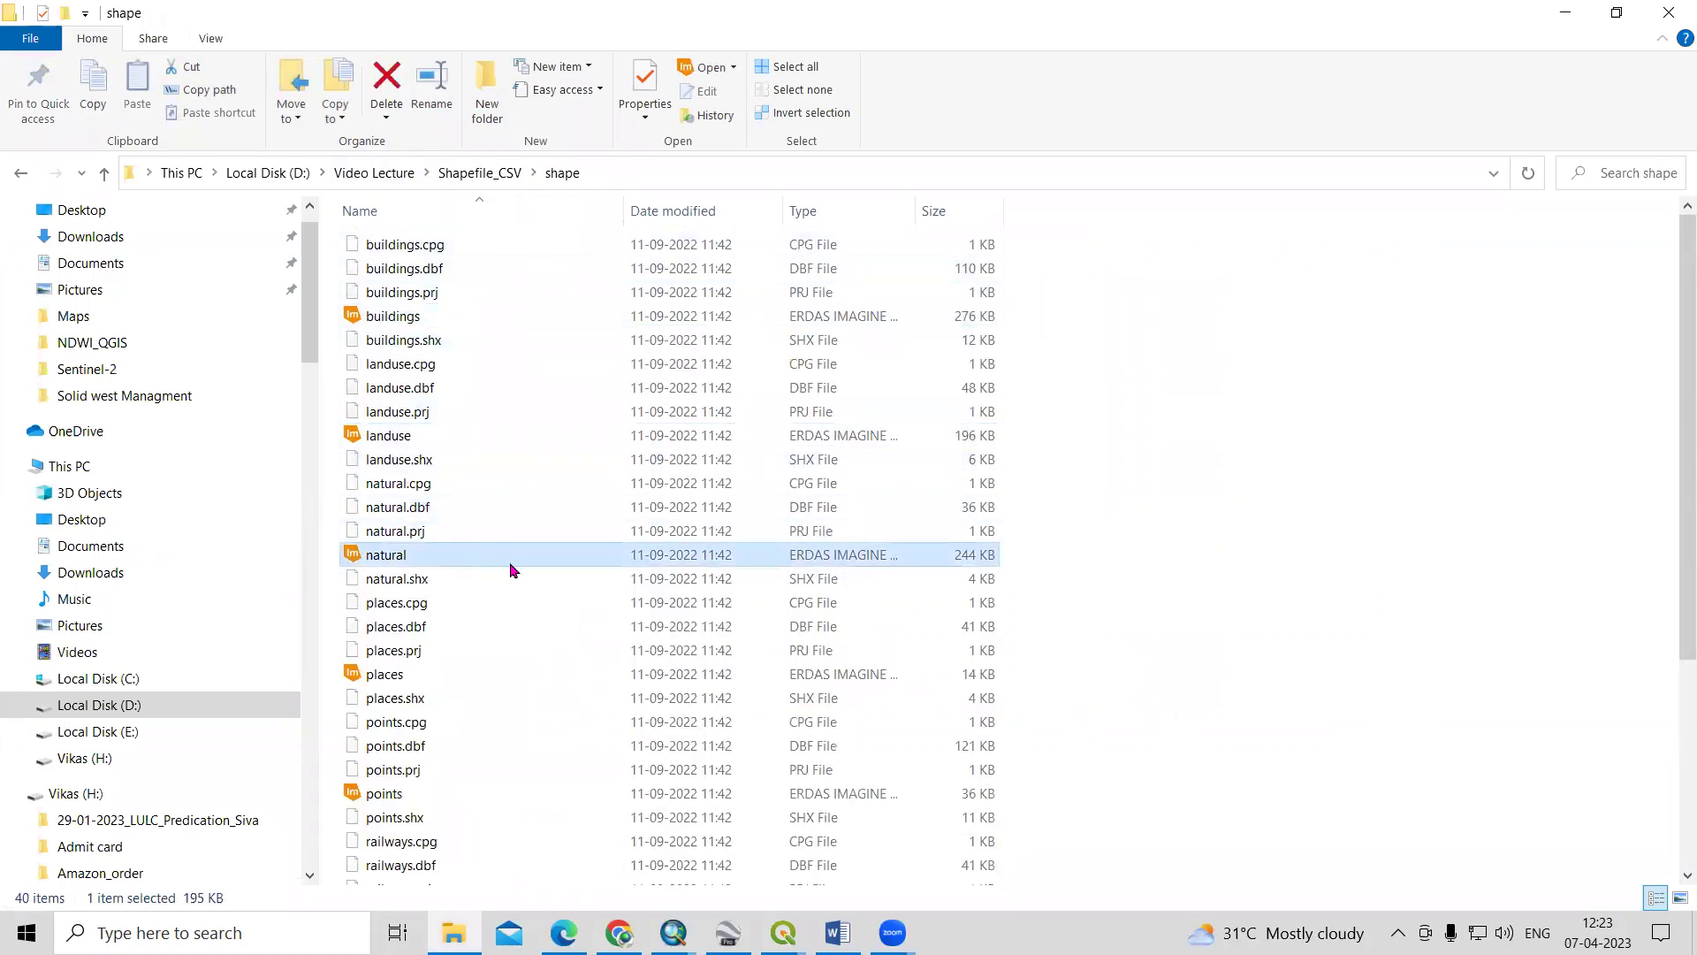
scroll(511, 568, "down", 4)
scroll(502, 661, "down", 1)
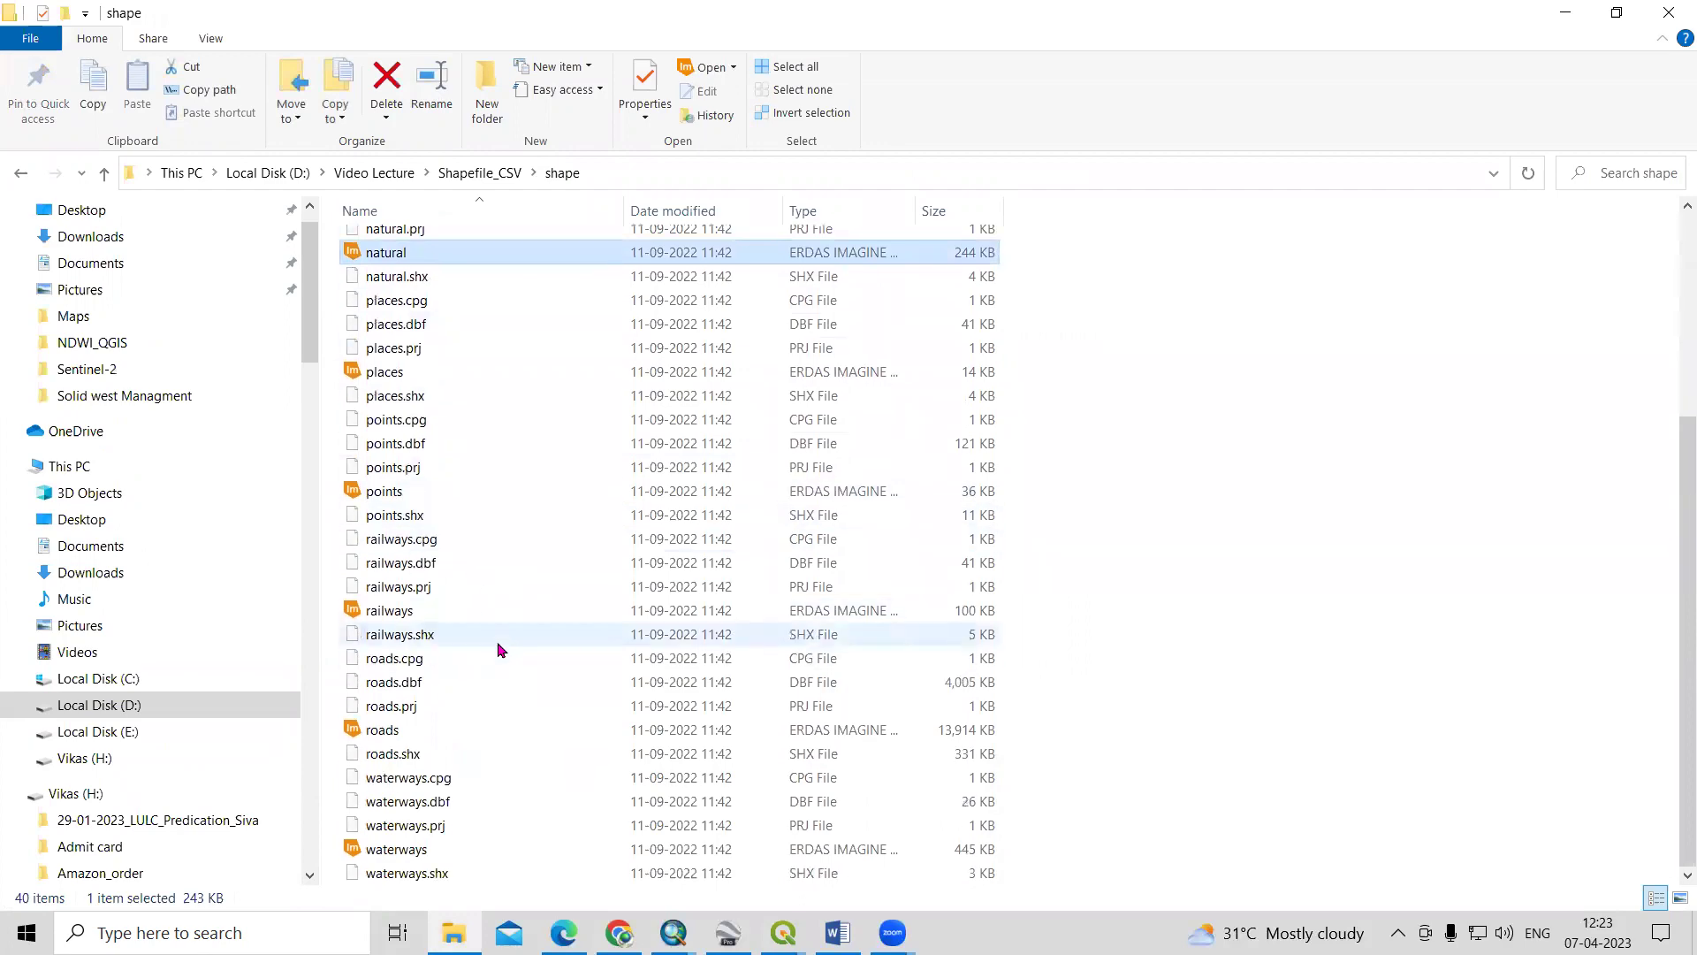
mouse_move(783, 932)
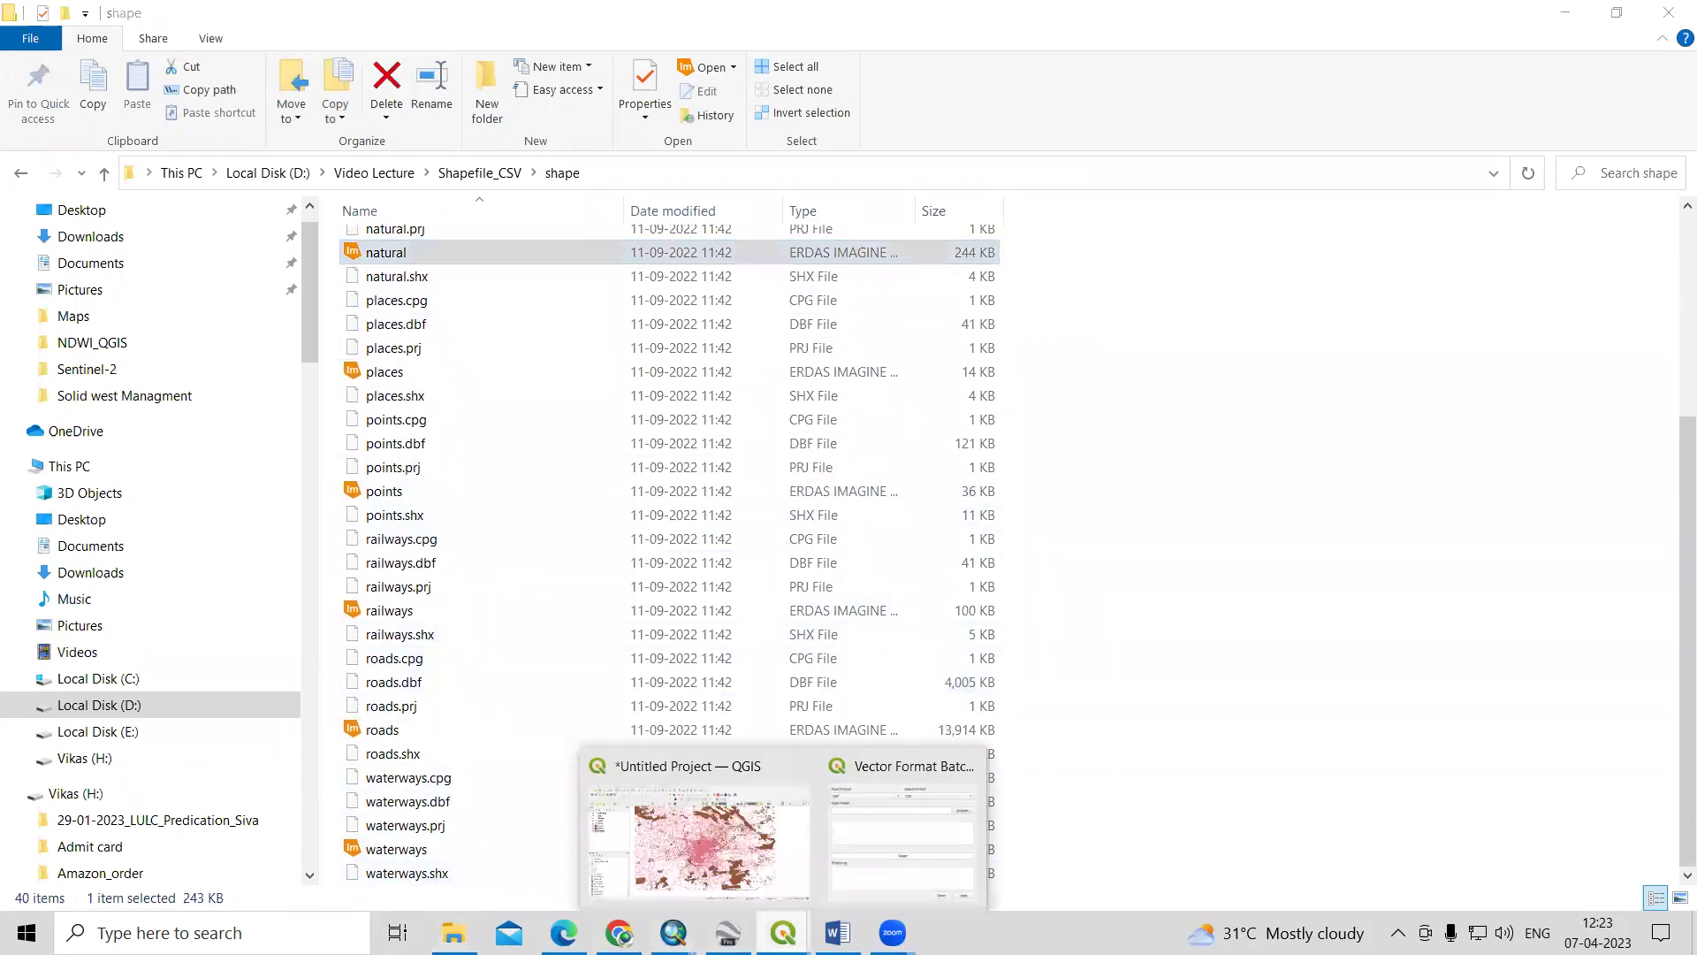
left_click(745, 856)
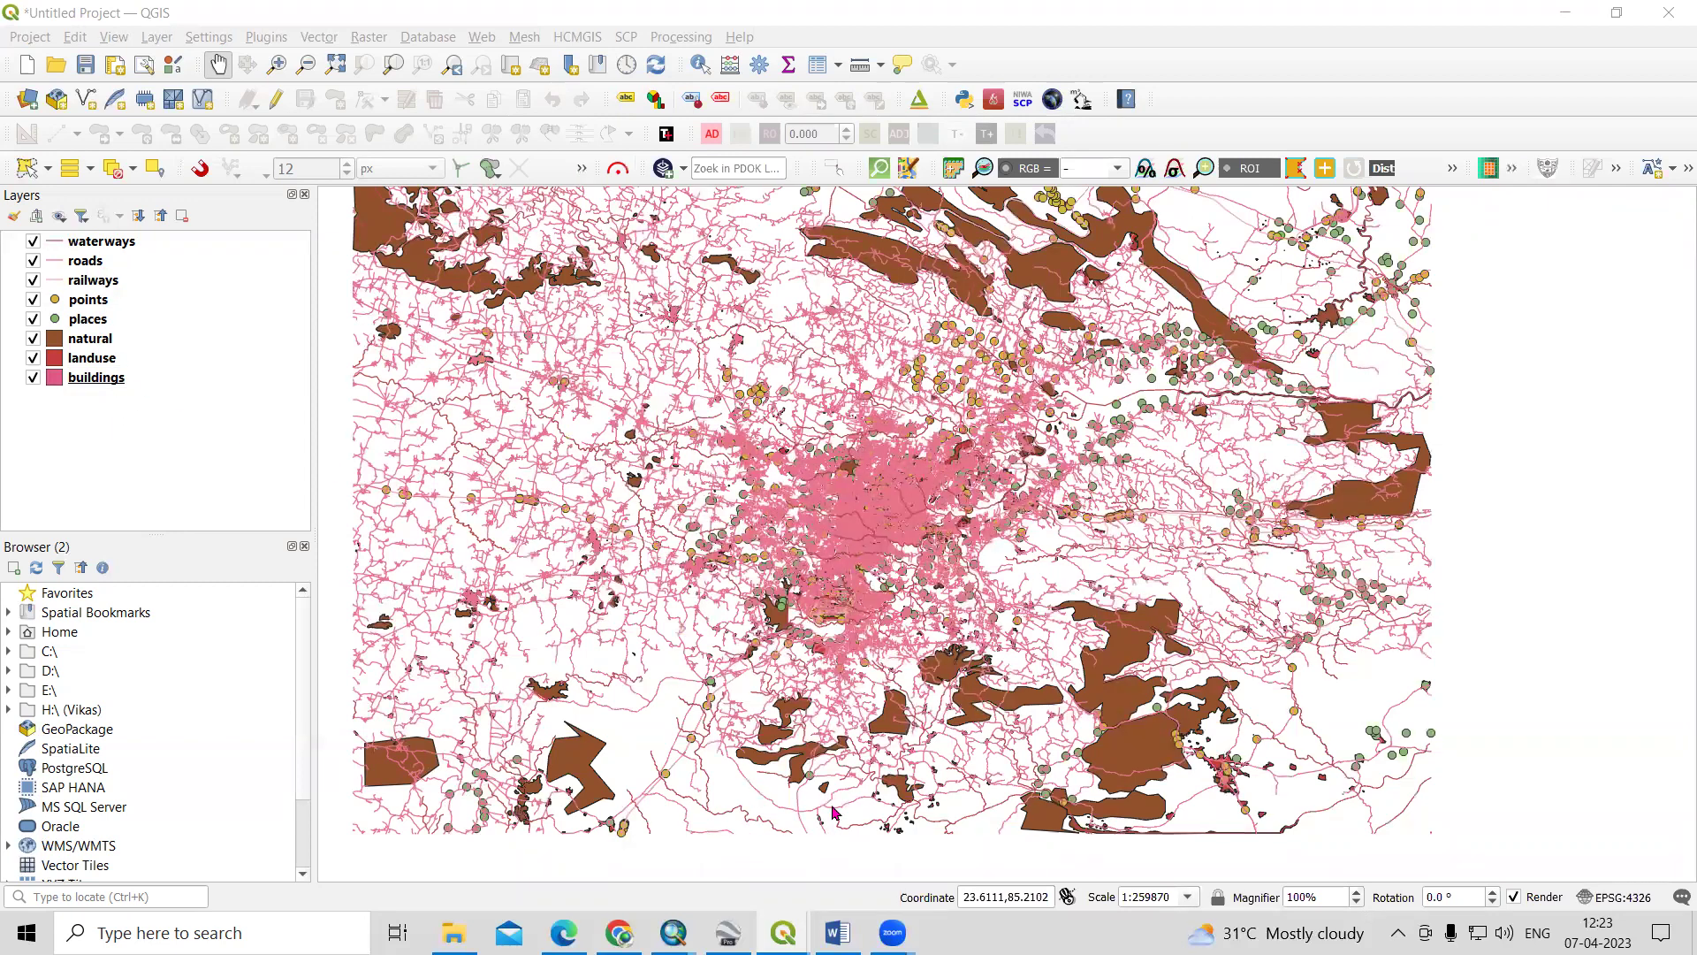
Cancel the old folder picker and select D:/Video Lecture/Shapefile_CSV/shape as the input folder
mouse_move(783, 933)
left_click(984, 844)
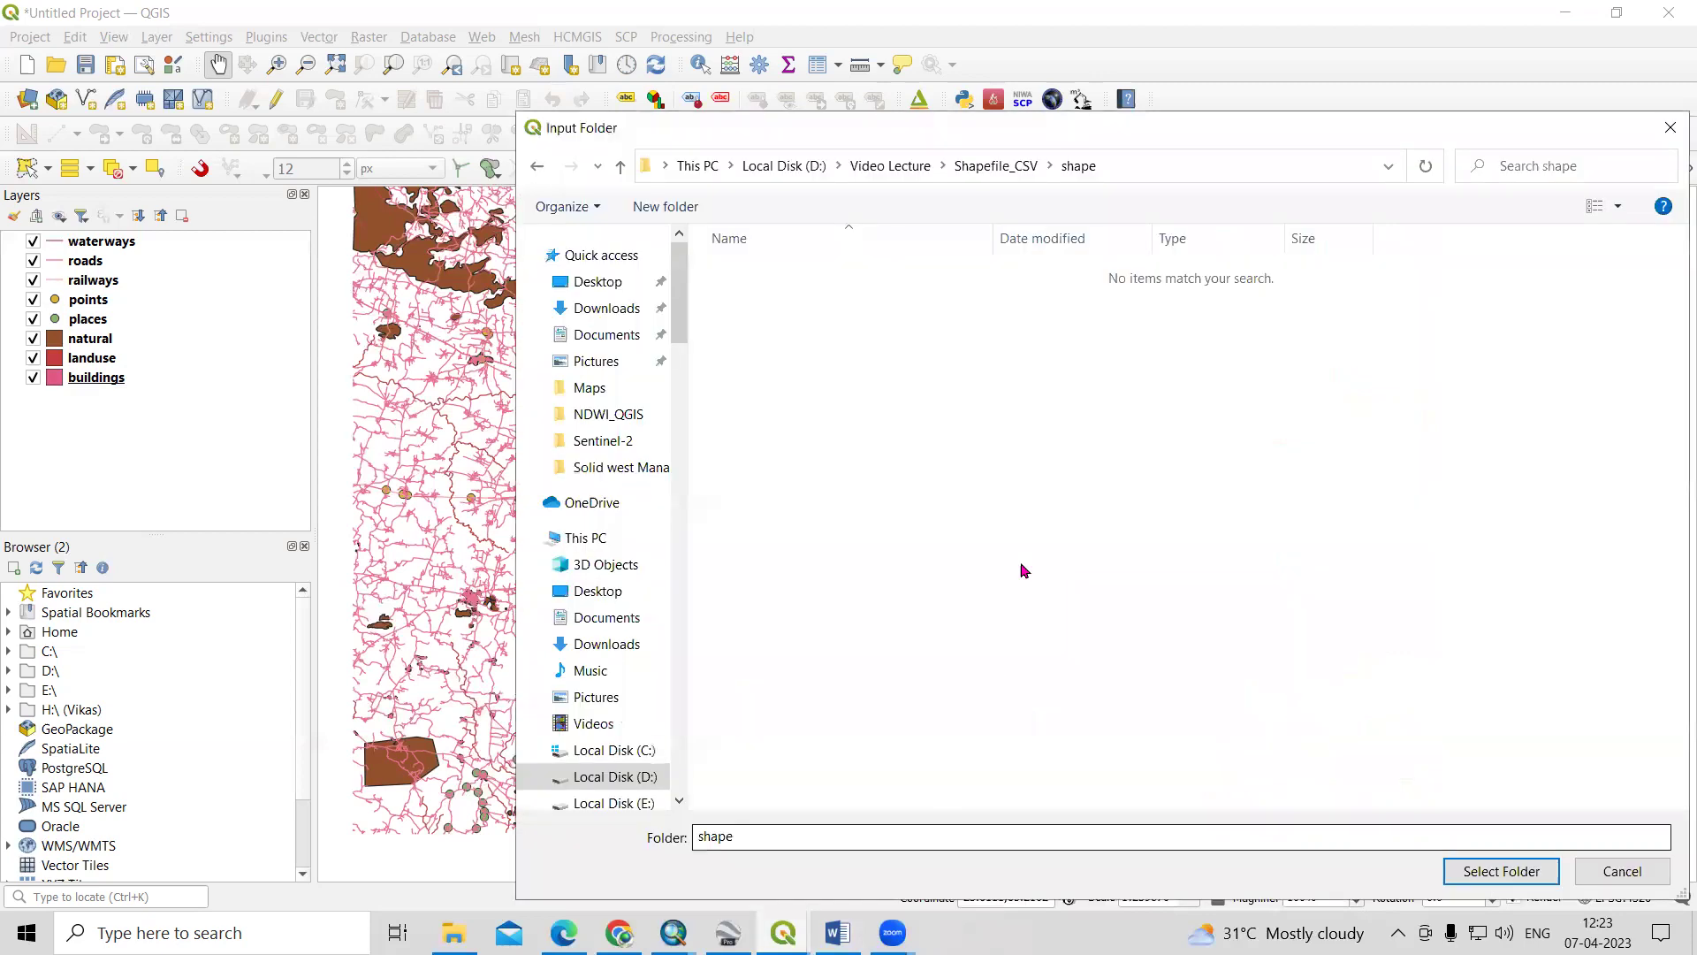
left_click(1602, 869)
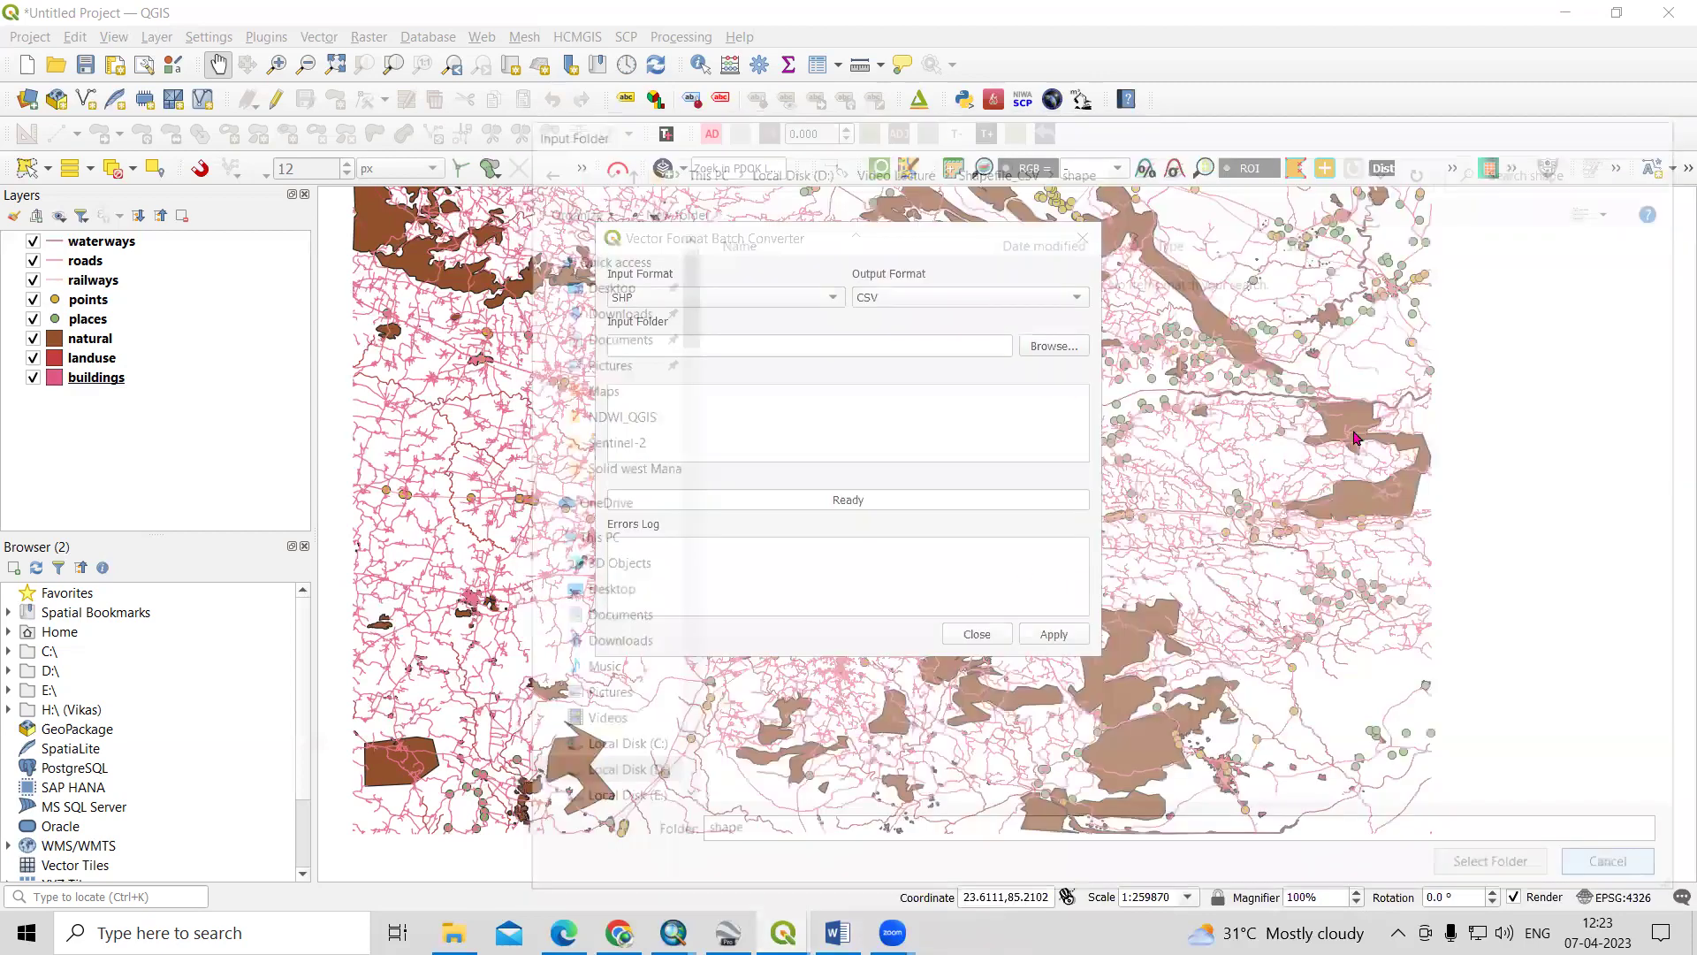
left_click(1054, 346)
left_click(995, 165)
left_click(752, 274)
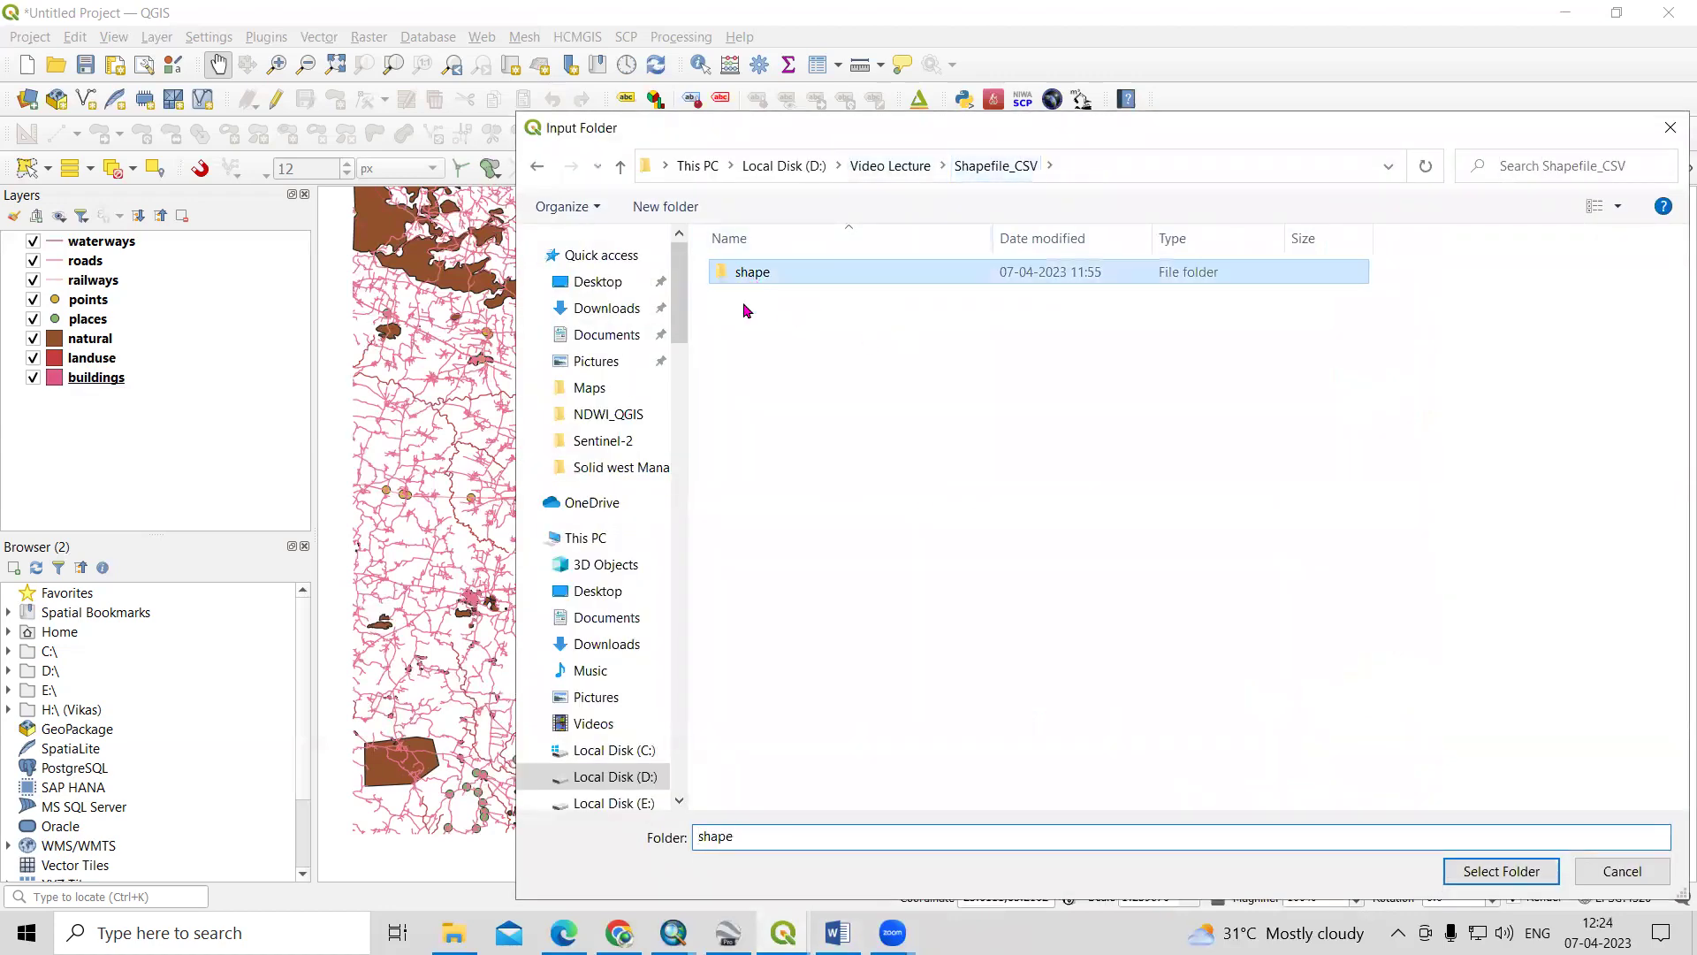
left_click(1505, 877)
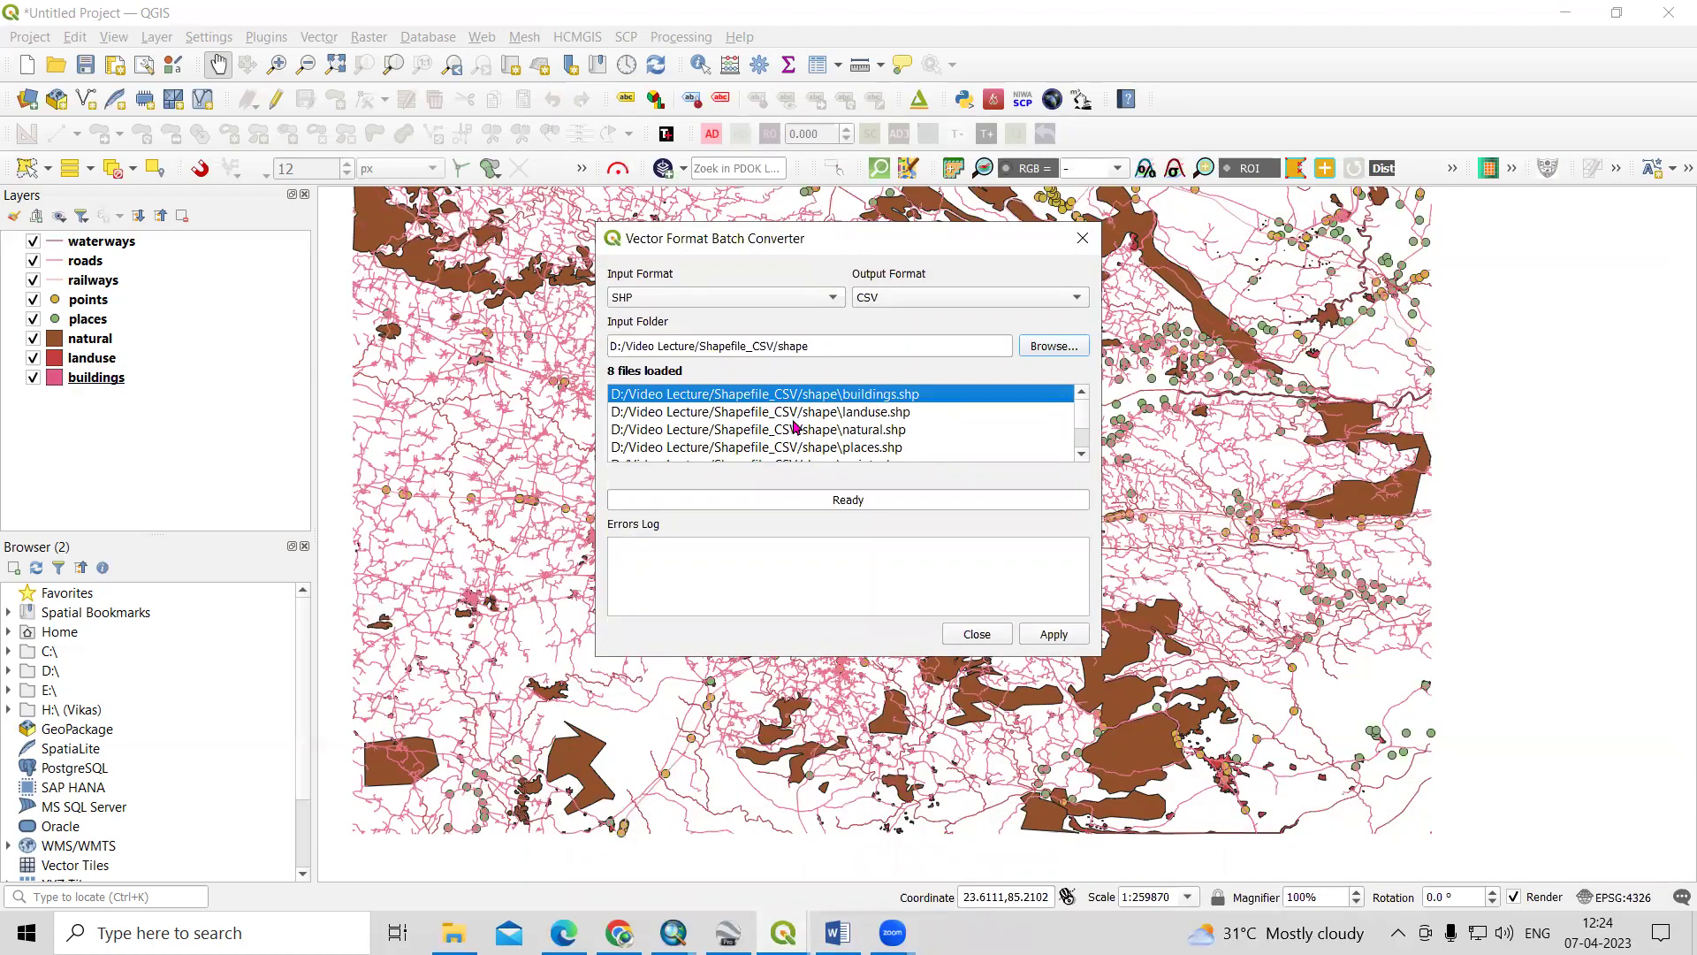
Review the loaded shapefiles like landuse.shp and roads.shp, then convert all 8 to CSV
left_click(793, 419)
scroll(826, 442, "down", 1)
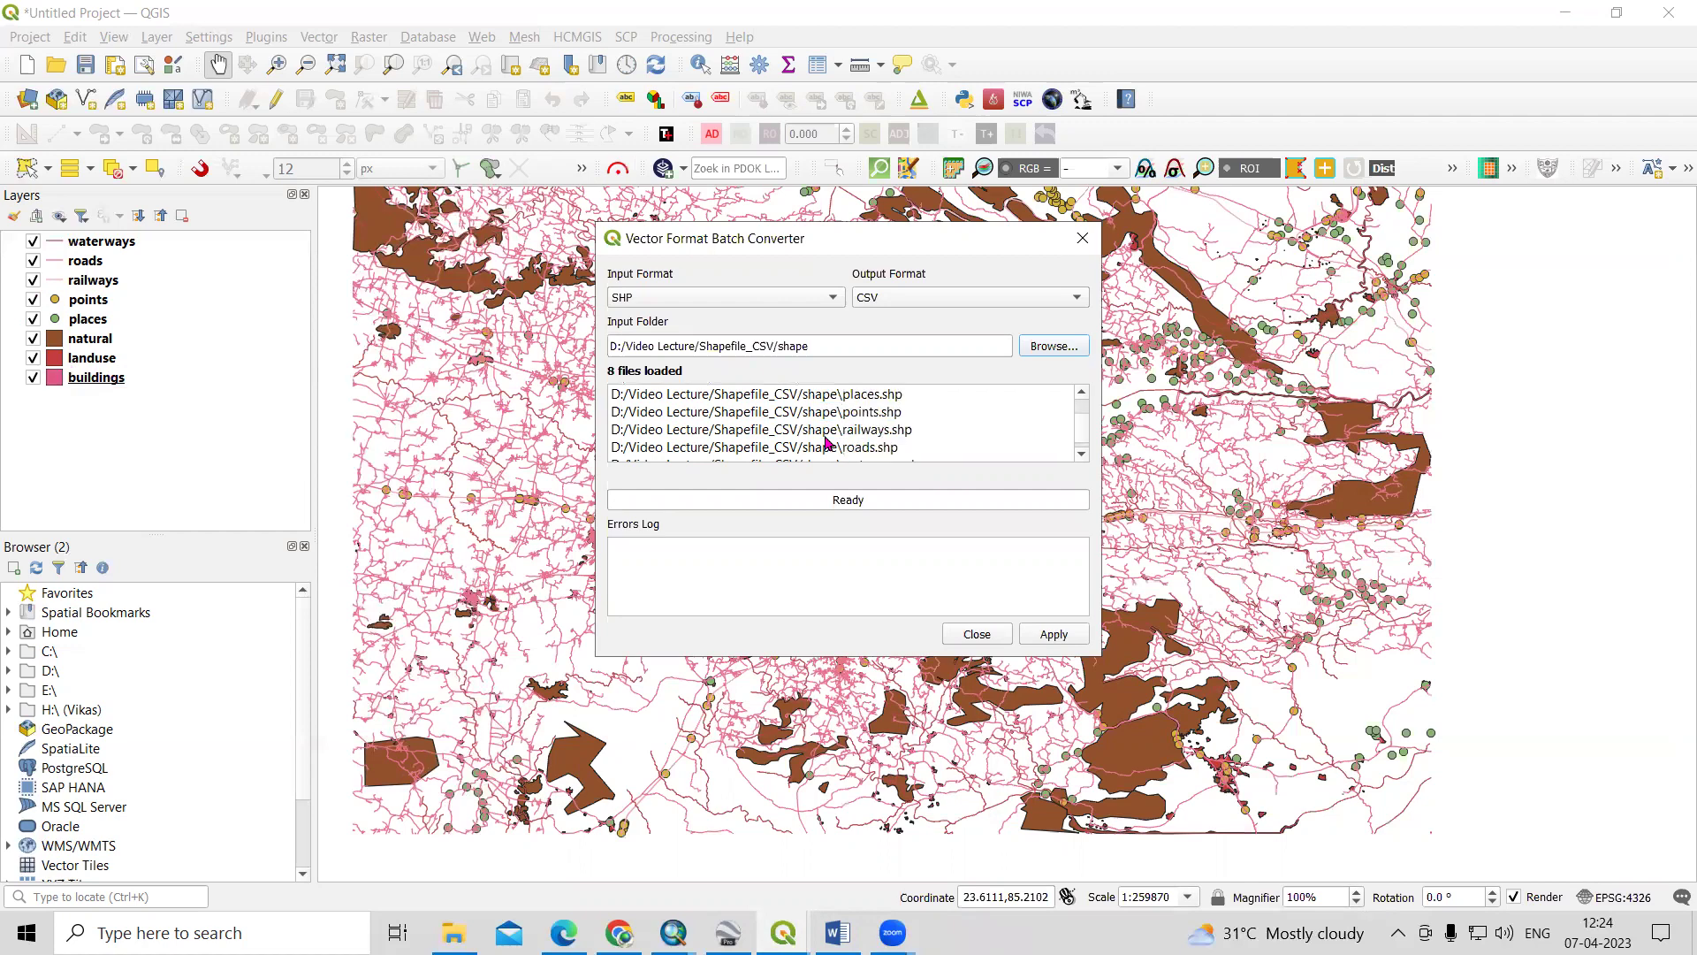
scroll(826, 442, "down", 1)
left_click(830, 429)
scroll(826, 429, "up", 2)
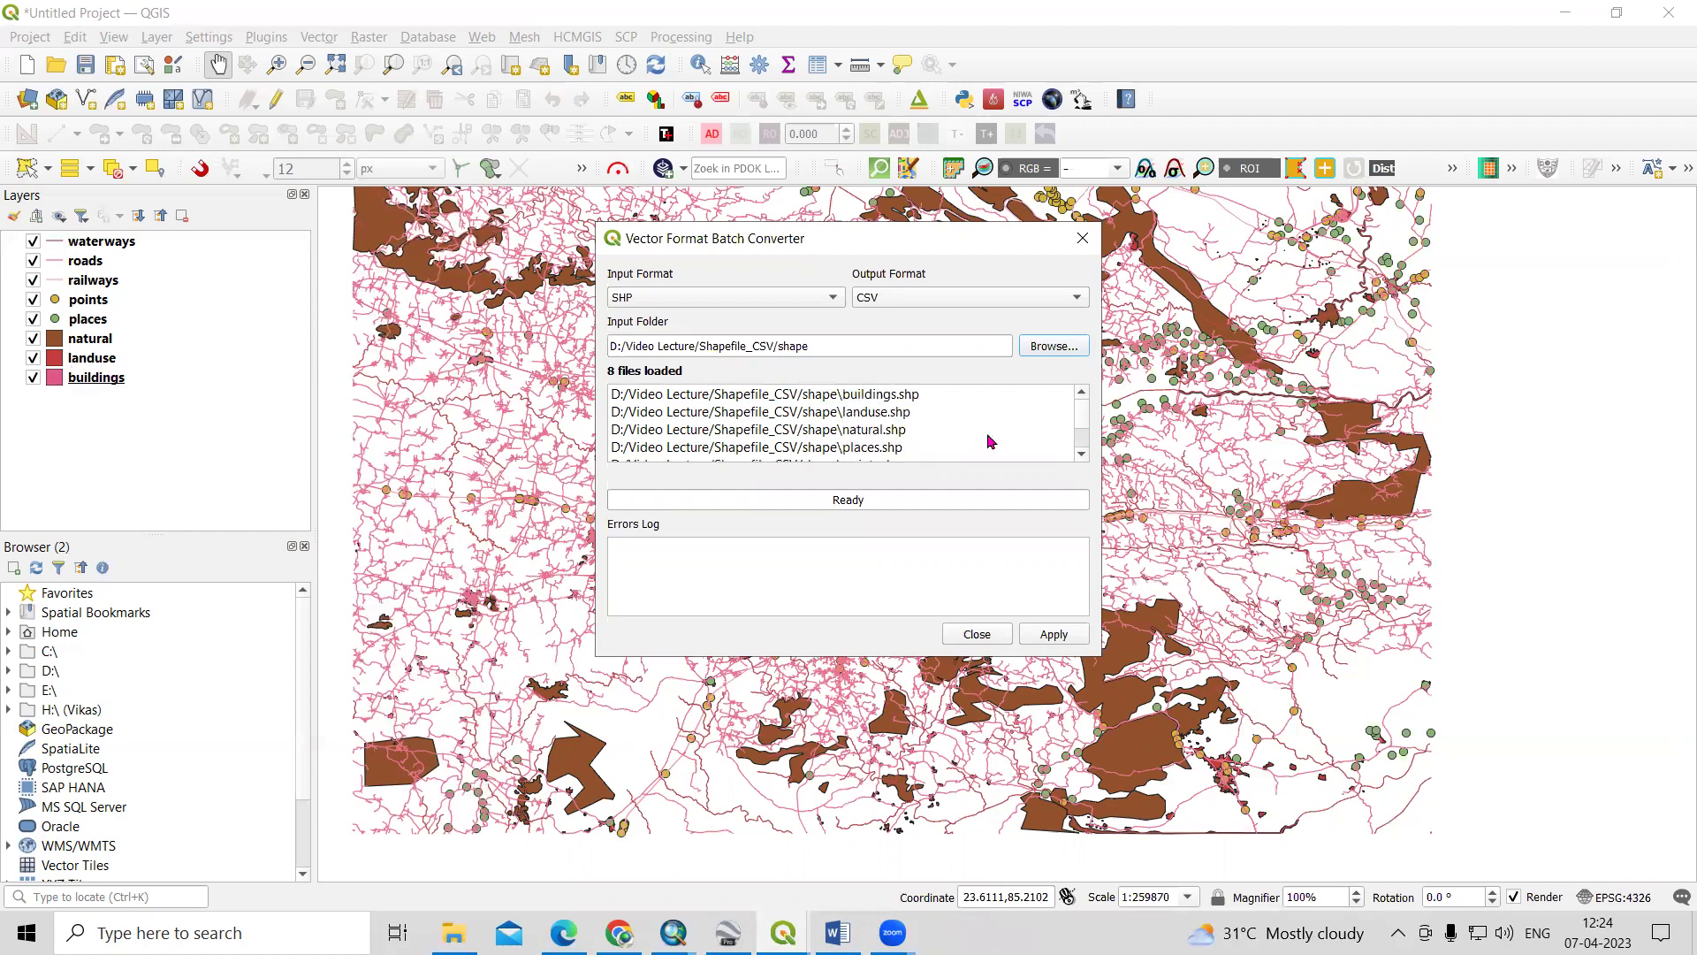
left_click(1065, 637)
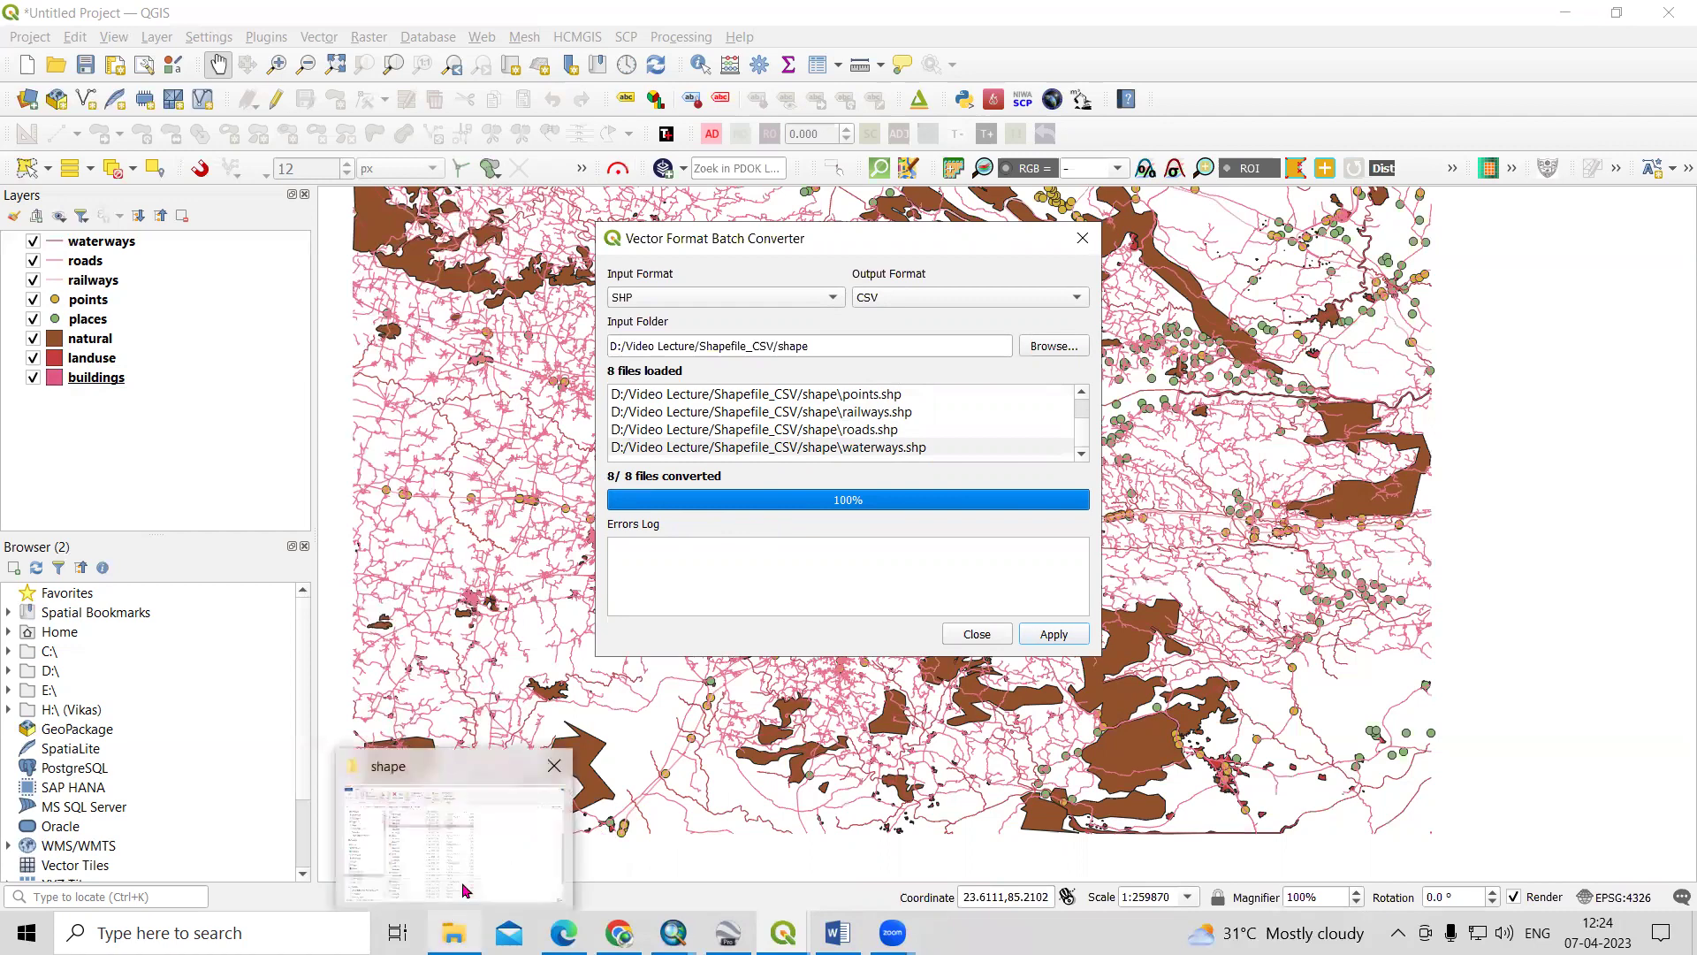
Open the buildings CSV in Excel and widen columns A–C to check osm_id, name and type
left_click(495, 840)
scroll(666, 669, "up", 5)
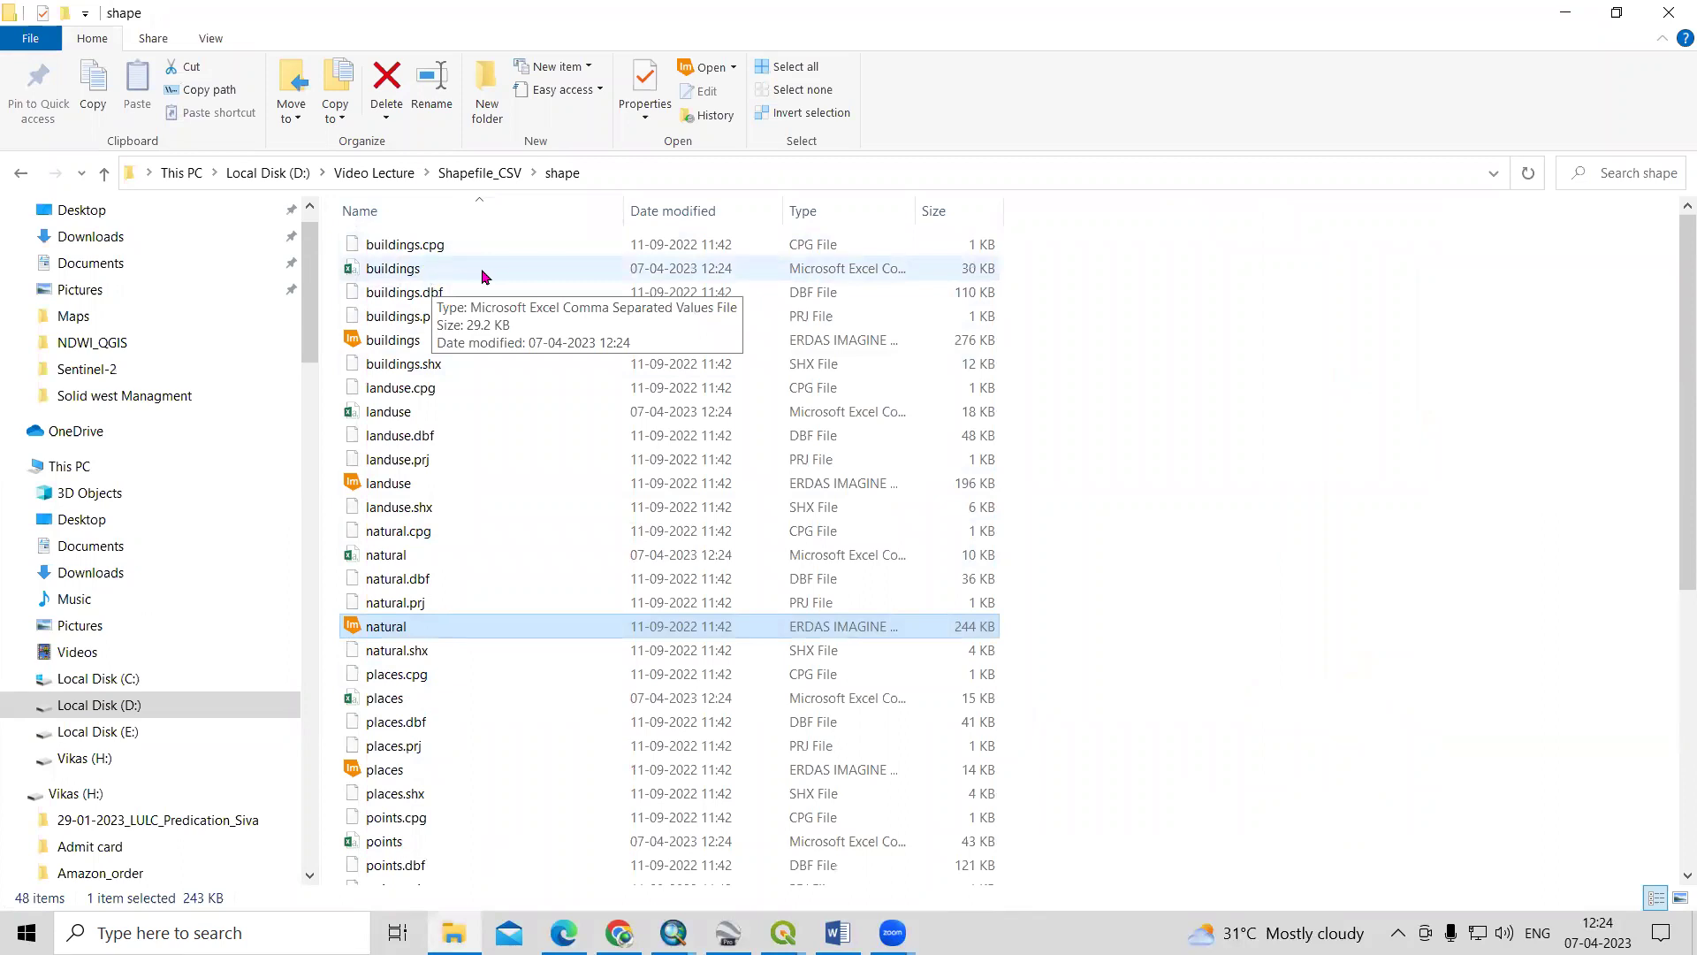
double_click(444, 269)
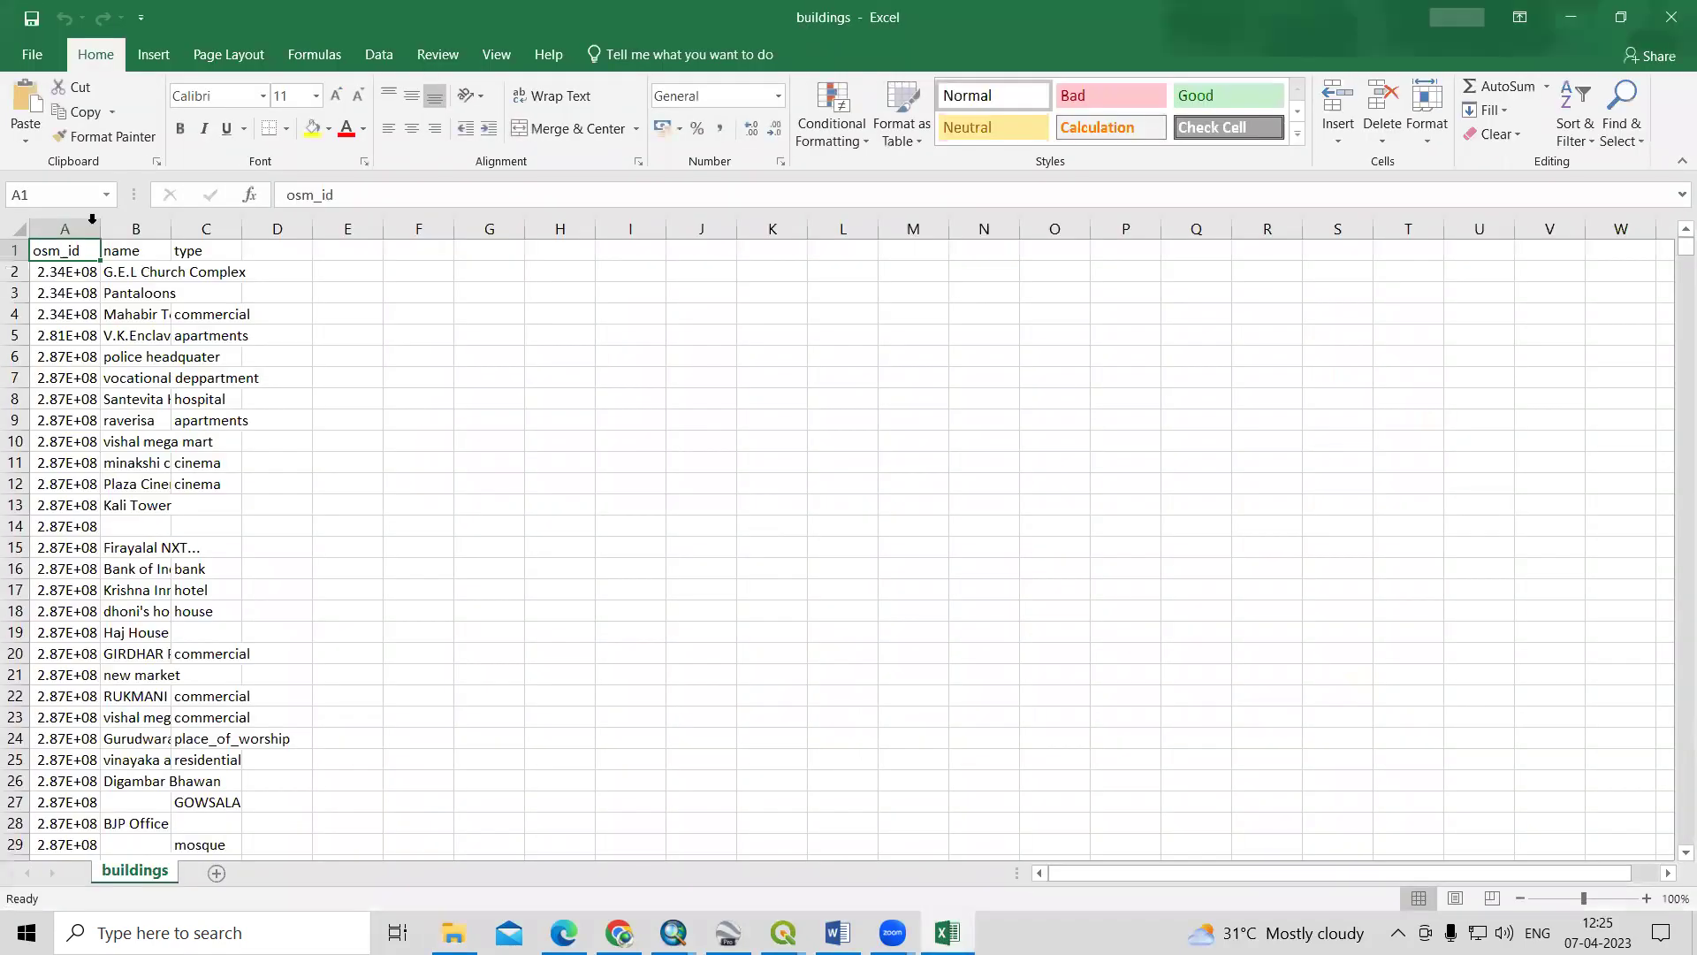
double_click(100, 228)
double_click(187, 229)
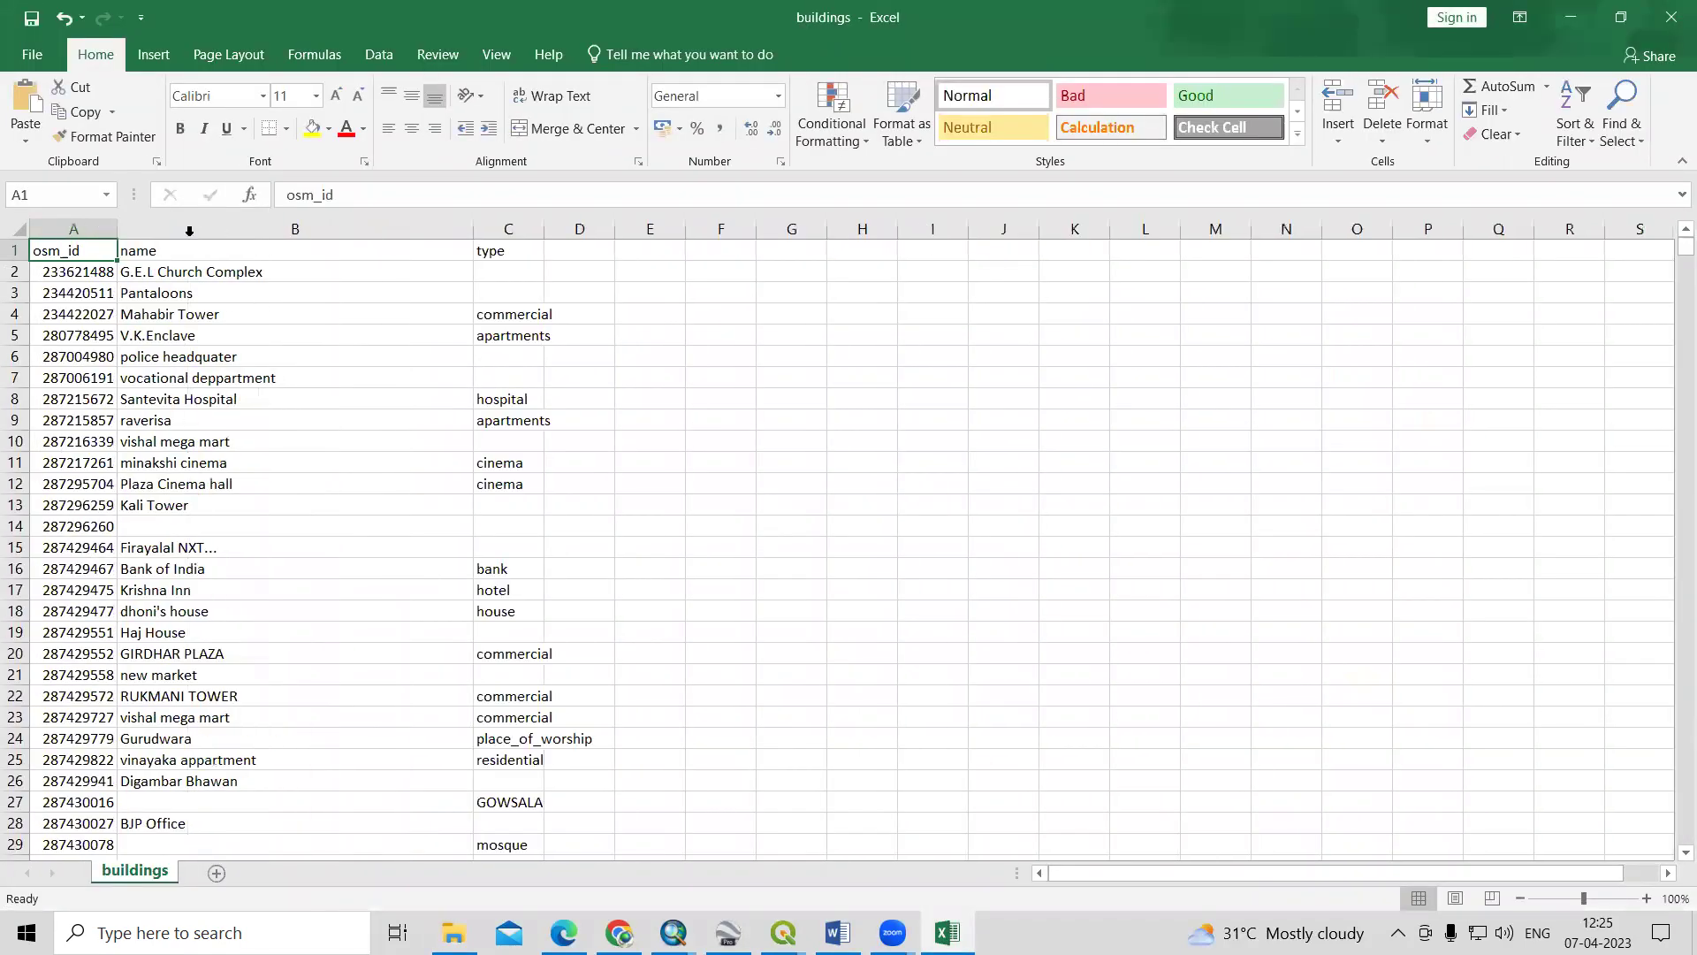
double_click(537, 232)
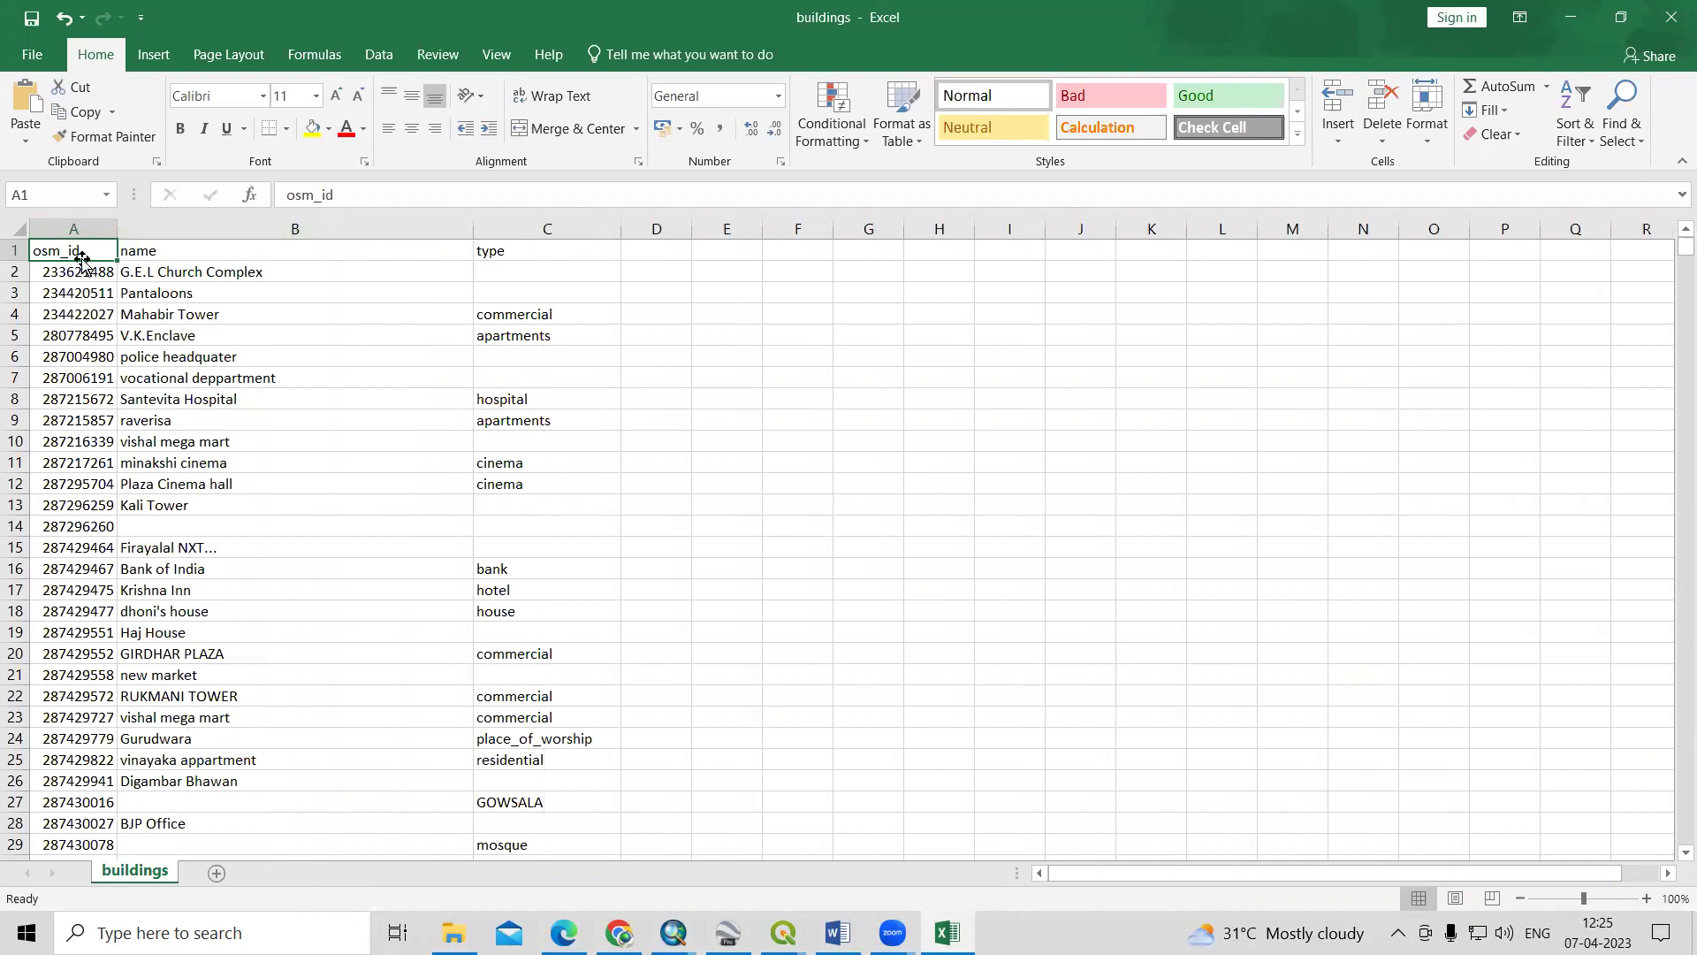
left_click(220, 251)
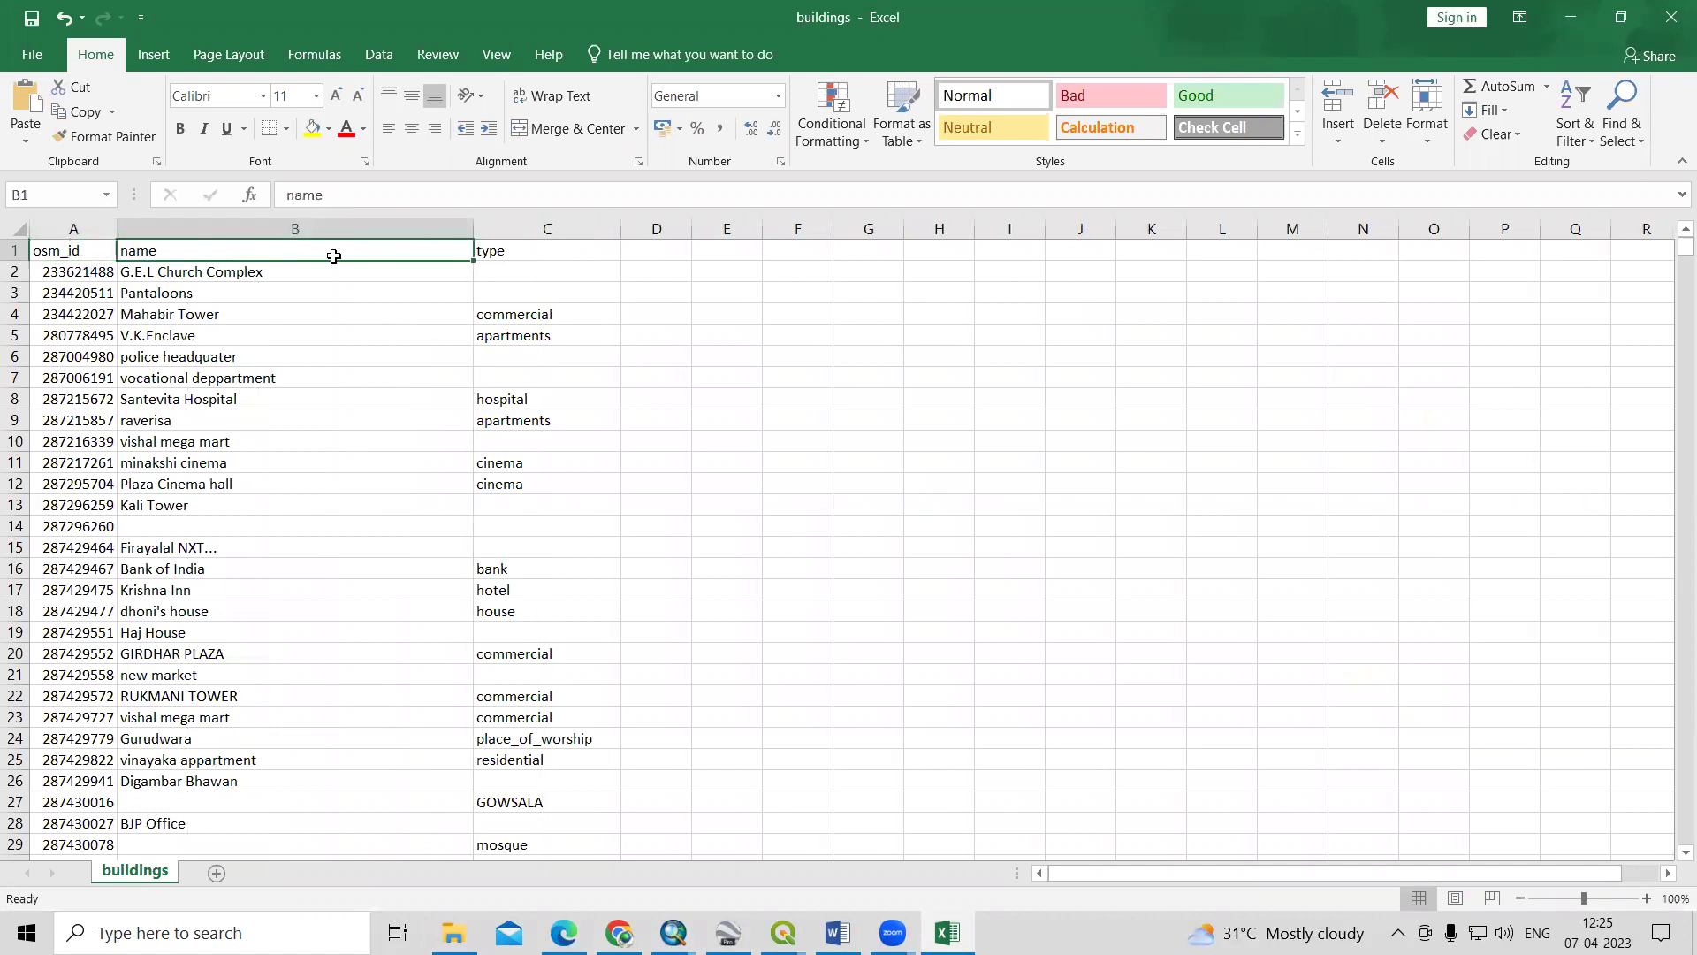
left_click(486, 250)
Close the Vector Format Batch Converter dialog and return to the QGIS map
mouse_move(783, 932)
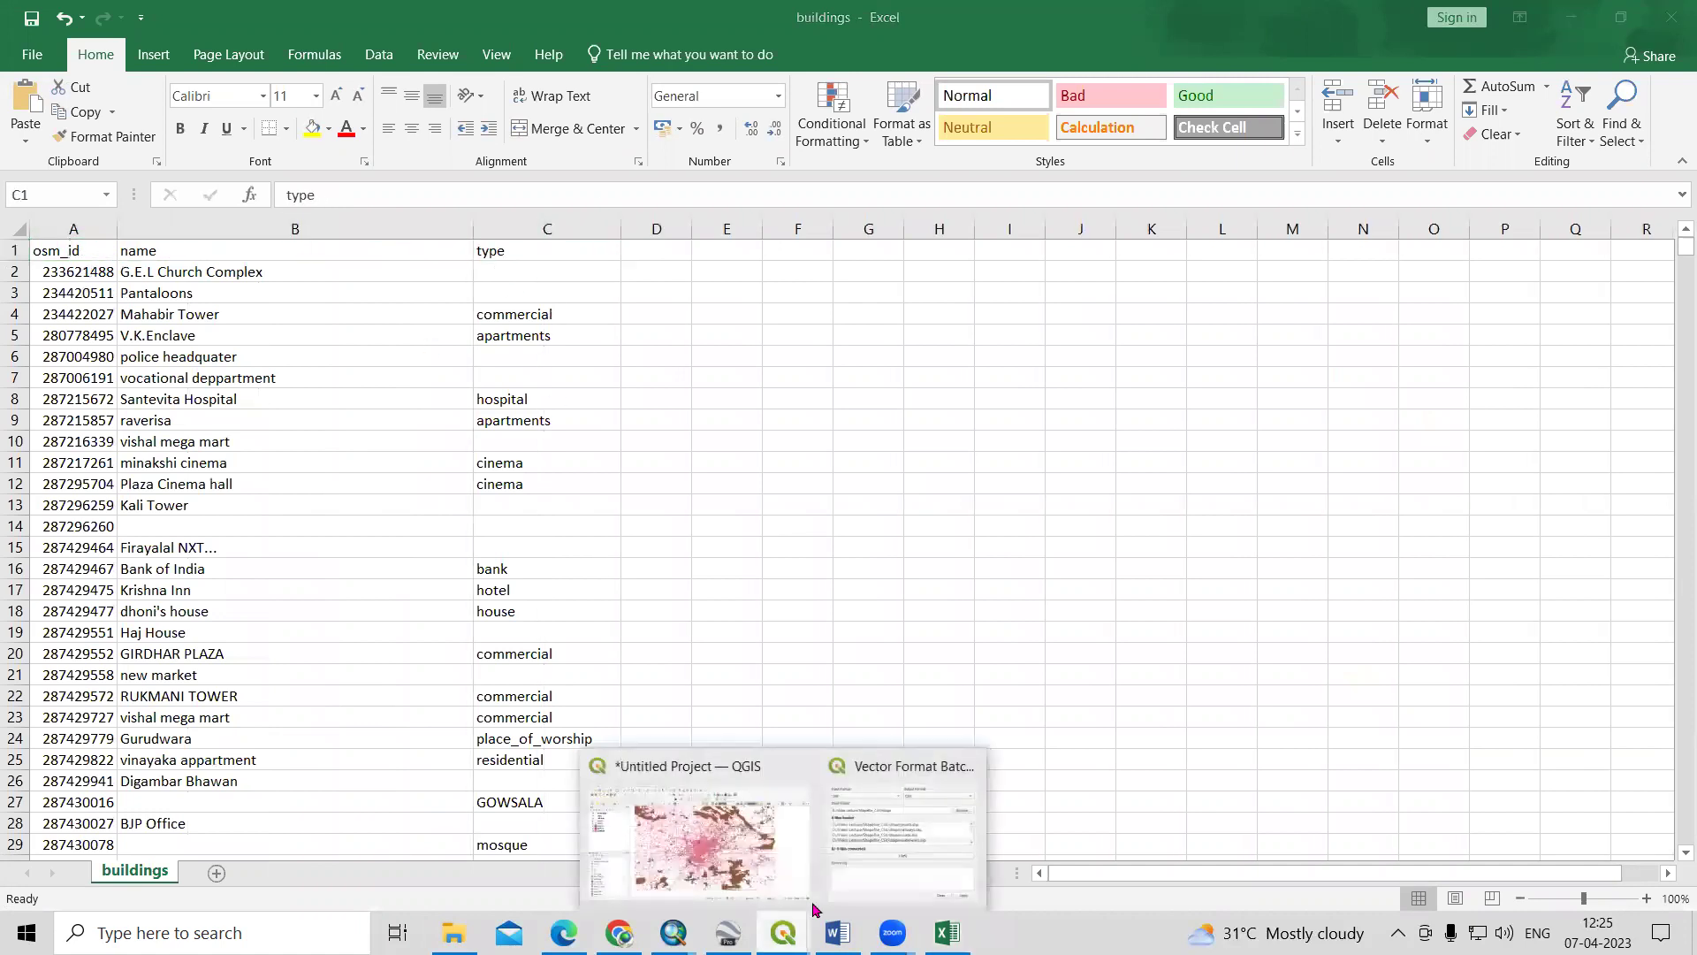
left_click(898, 862)
left_click(977, 634)
left_click(783, 932)
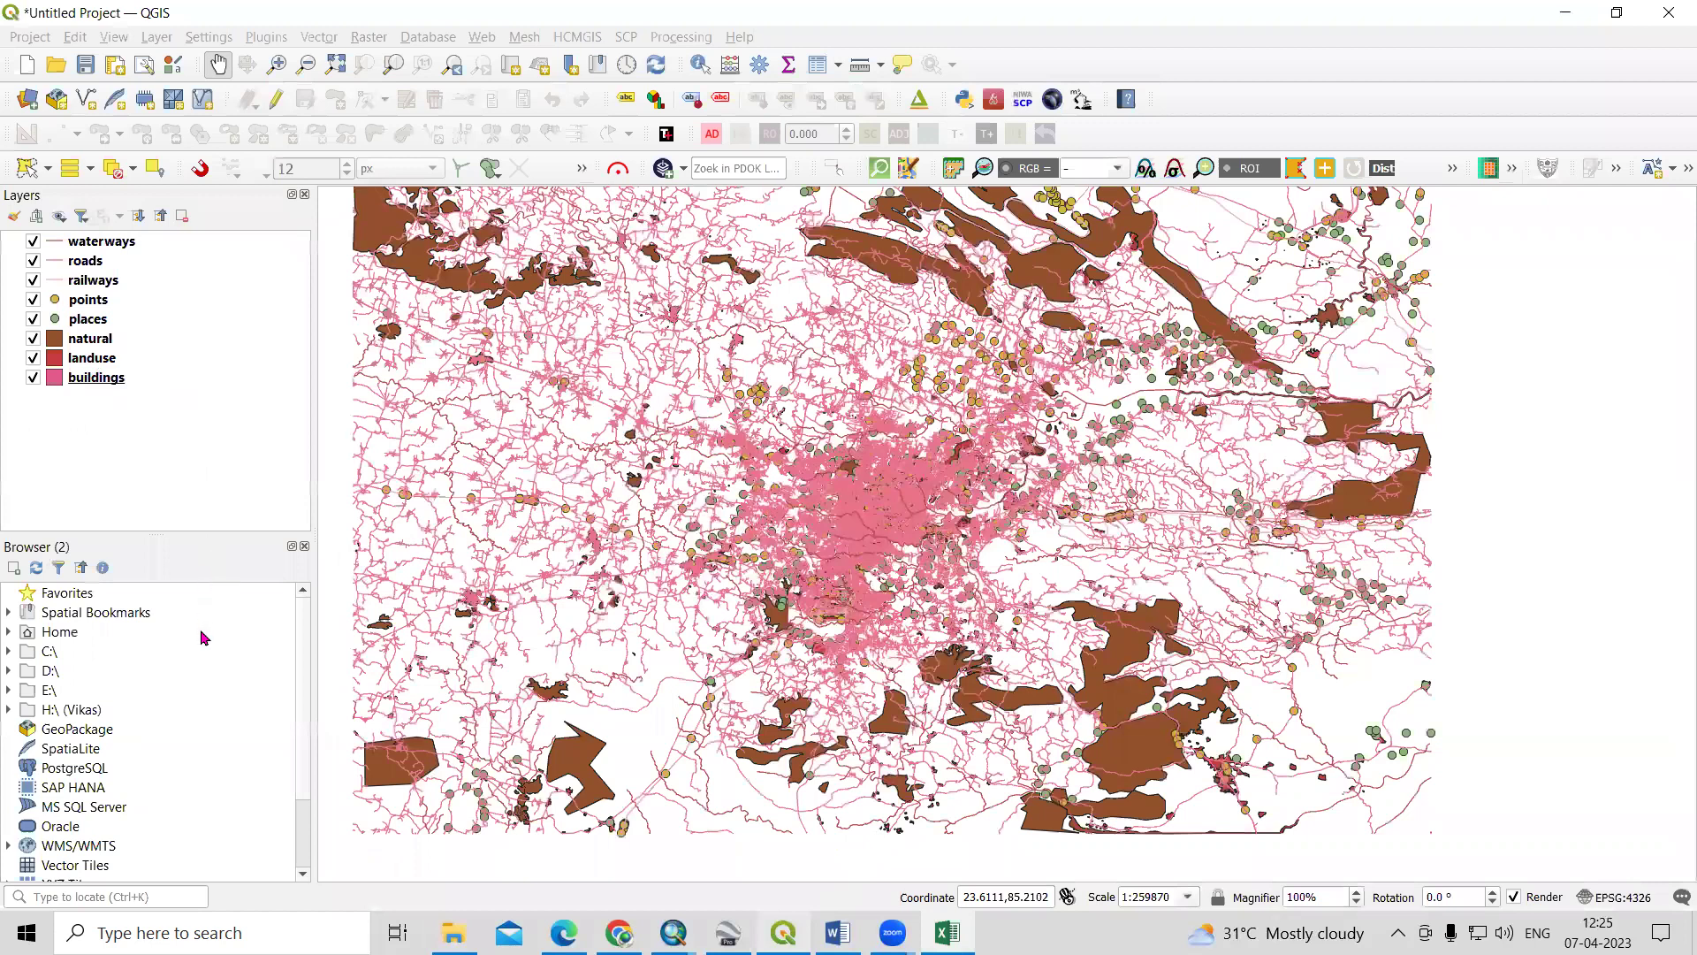
Inspect the buildings layer's attribute table, then close it
right_click(89, 378)
left_click(203, 637)
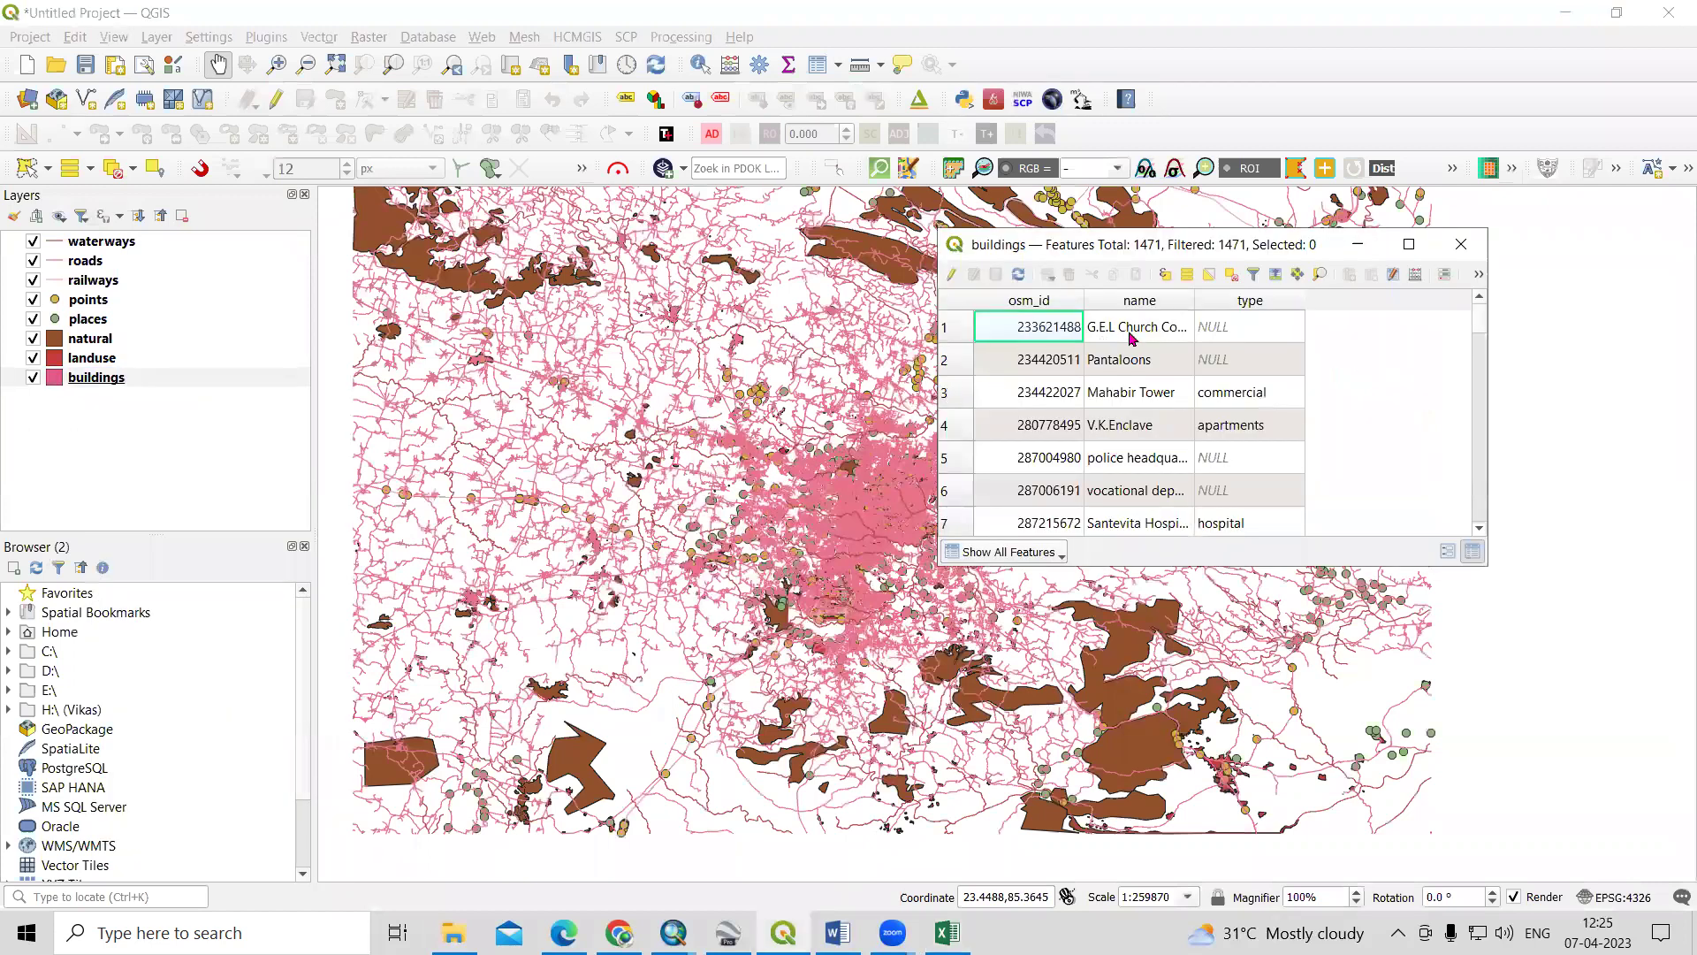
left_click(1460, 244)
Open the landuse attribute table, then bring up the shape folder in File Explorer
right_click(111, 362)
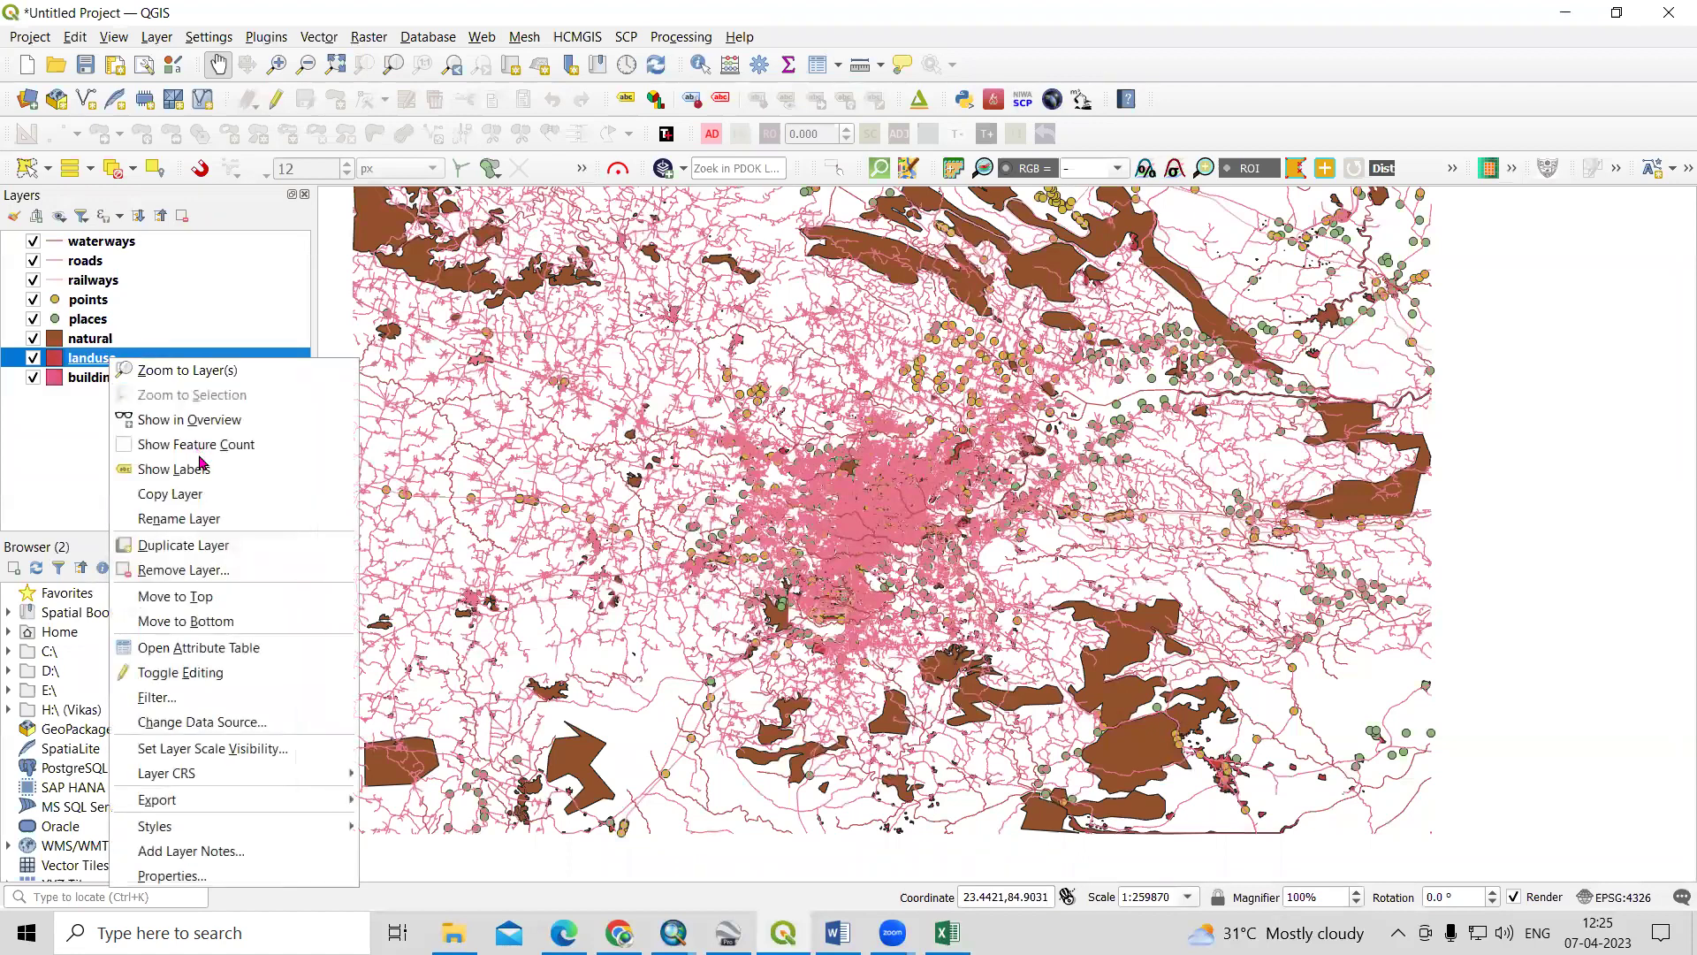
left_click(209, 646)
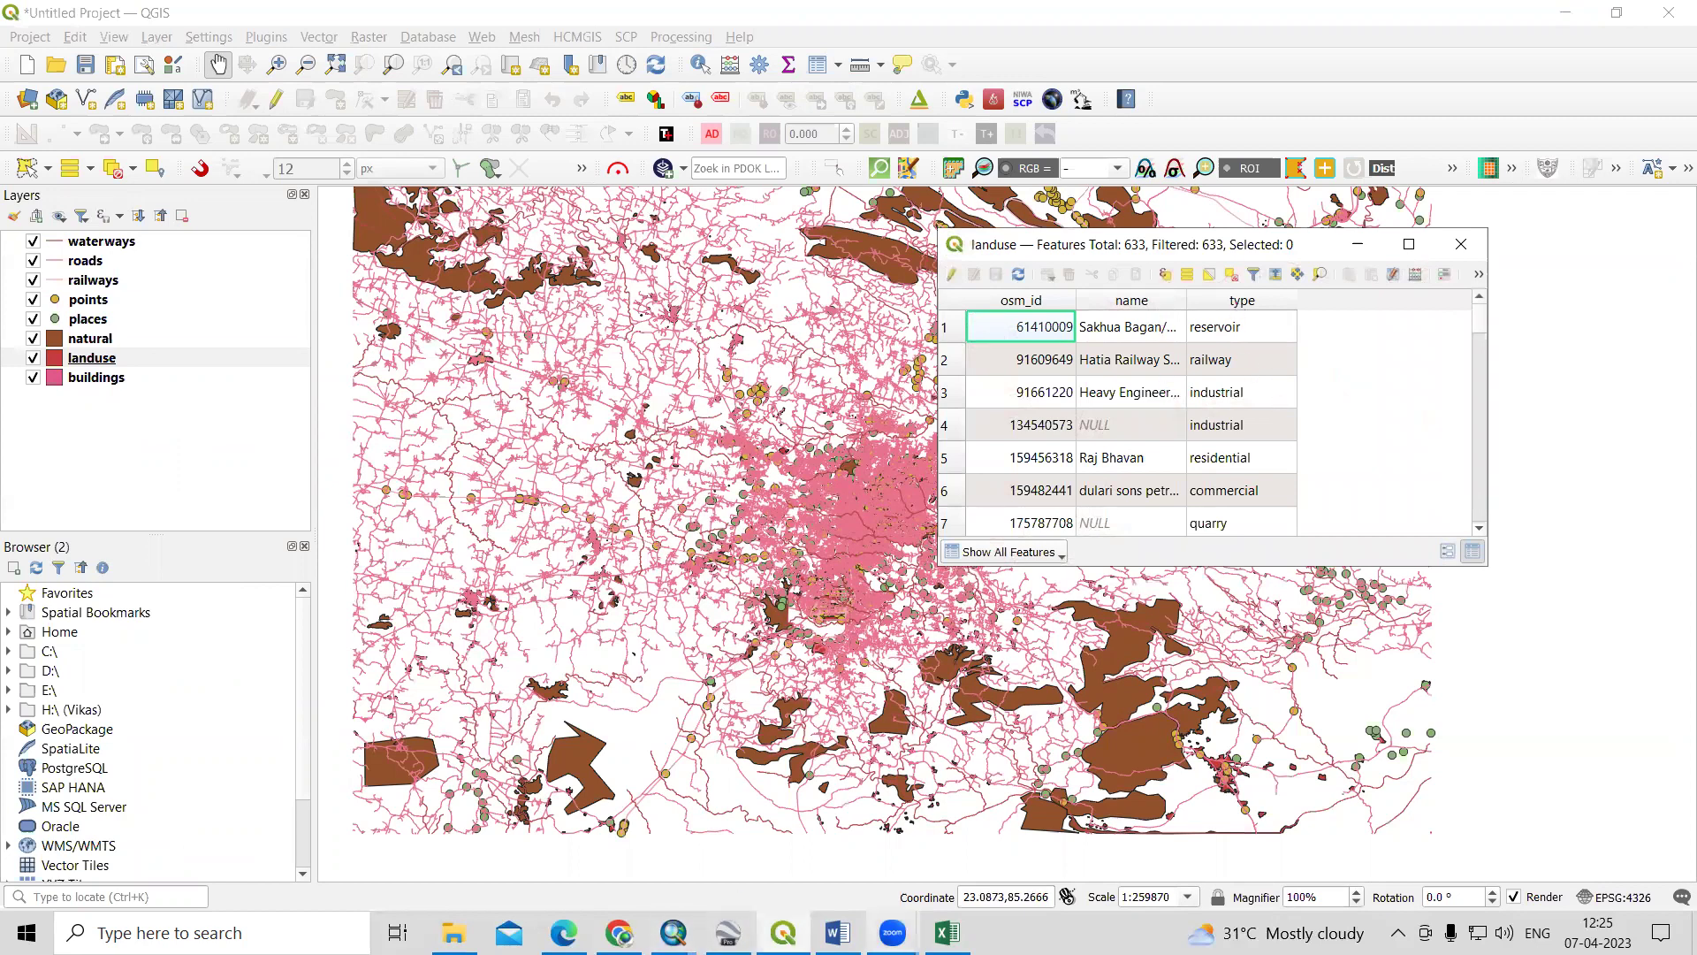
left_click(454, 932)
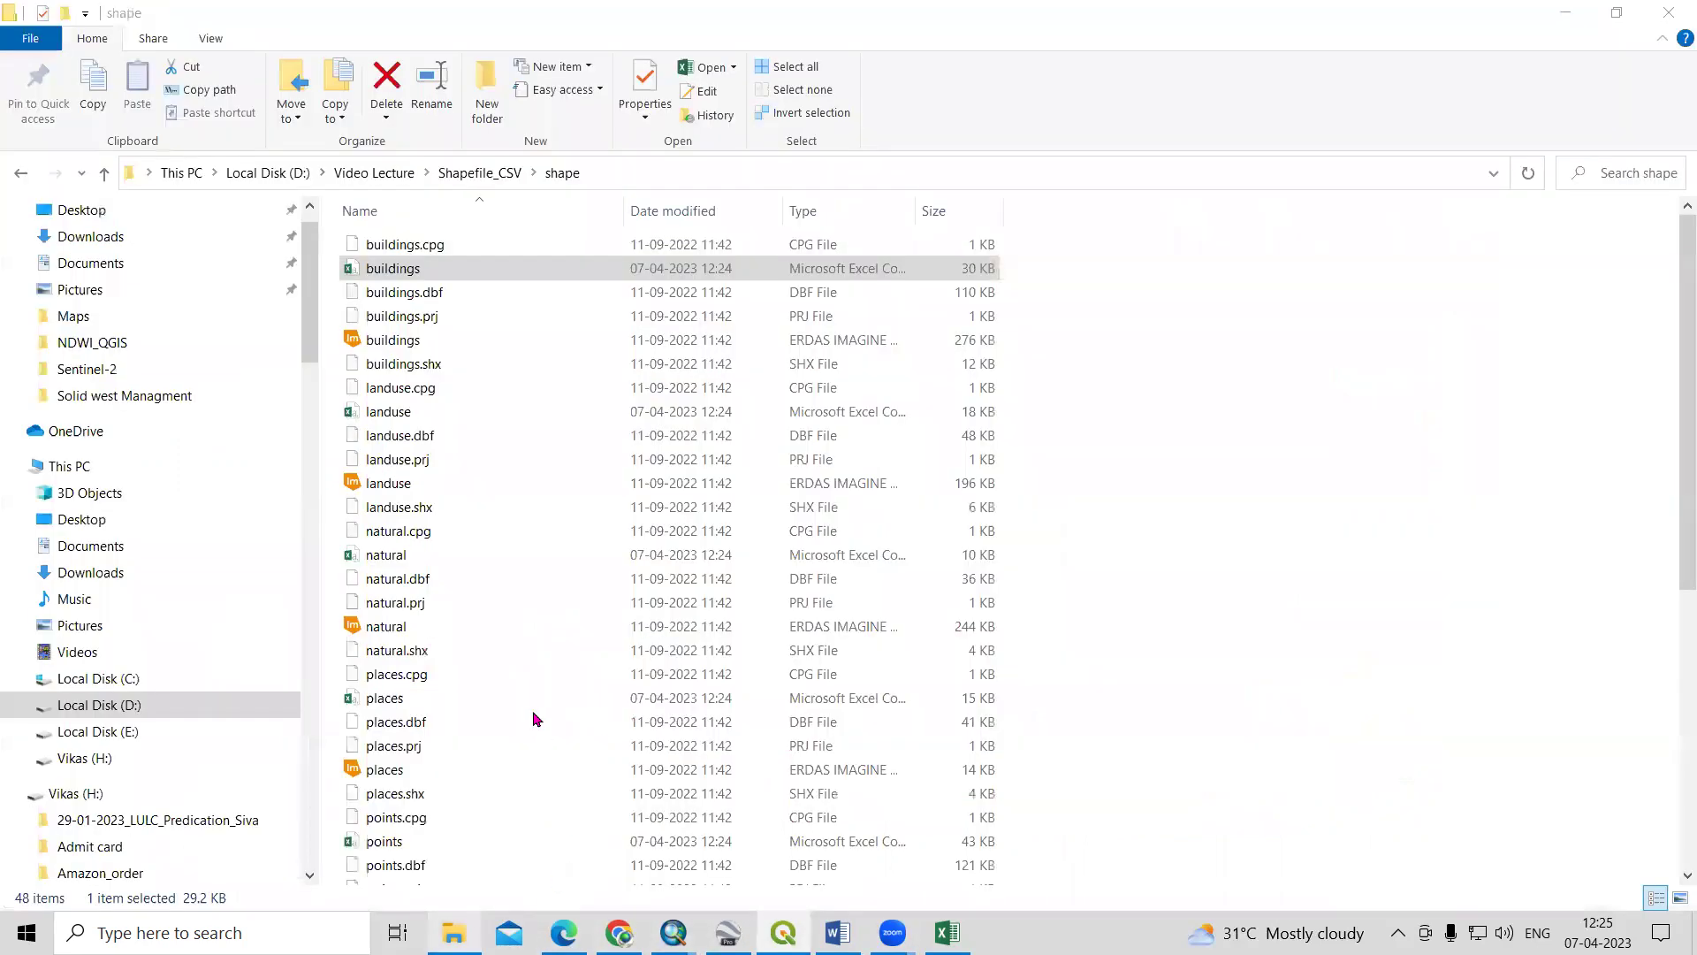
Open landuse.csv in Excel, autofit the name and type columns, and go back to QGIS
left_click(431, 414)
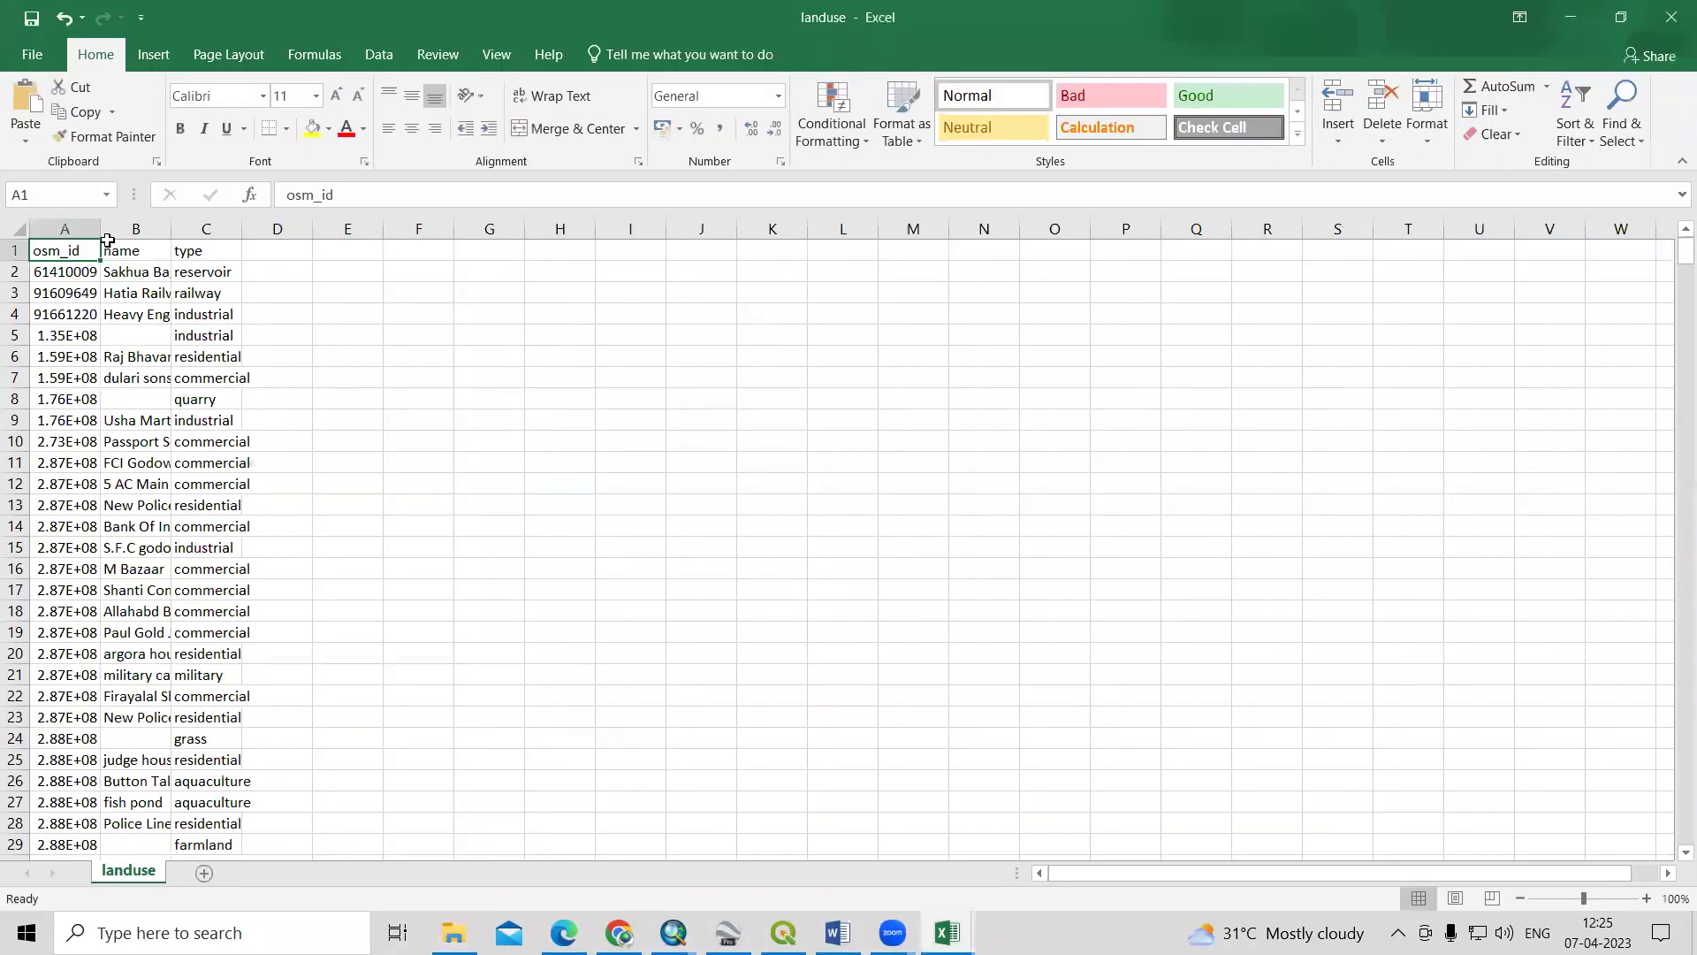
double_click(172, 228)
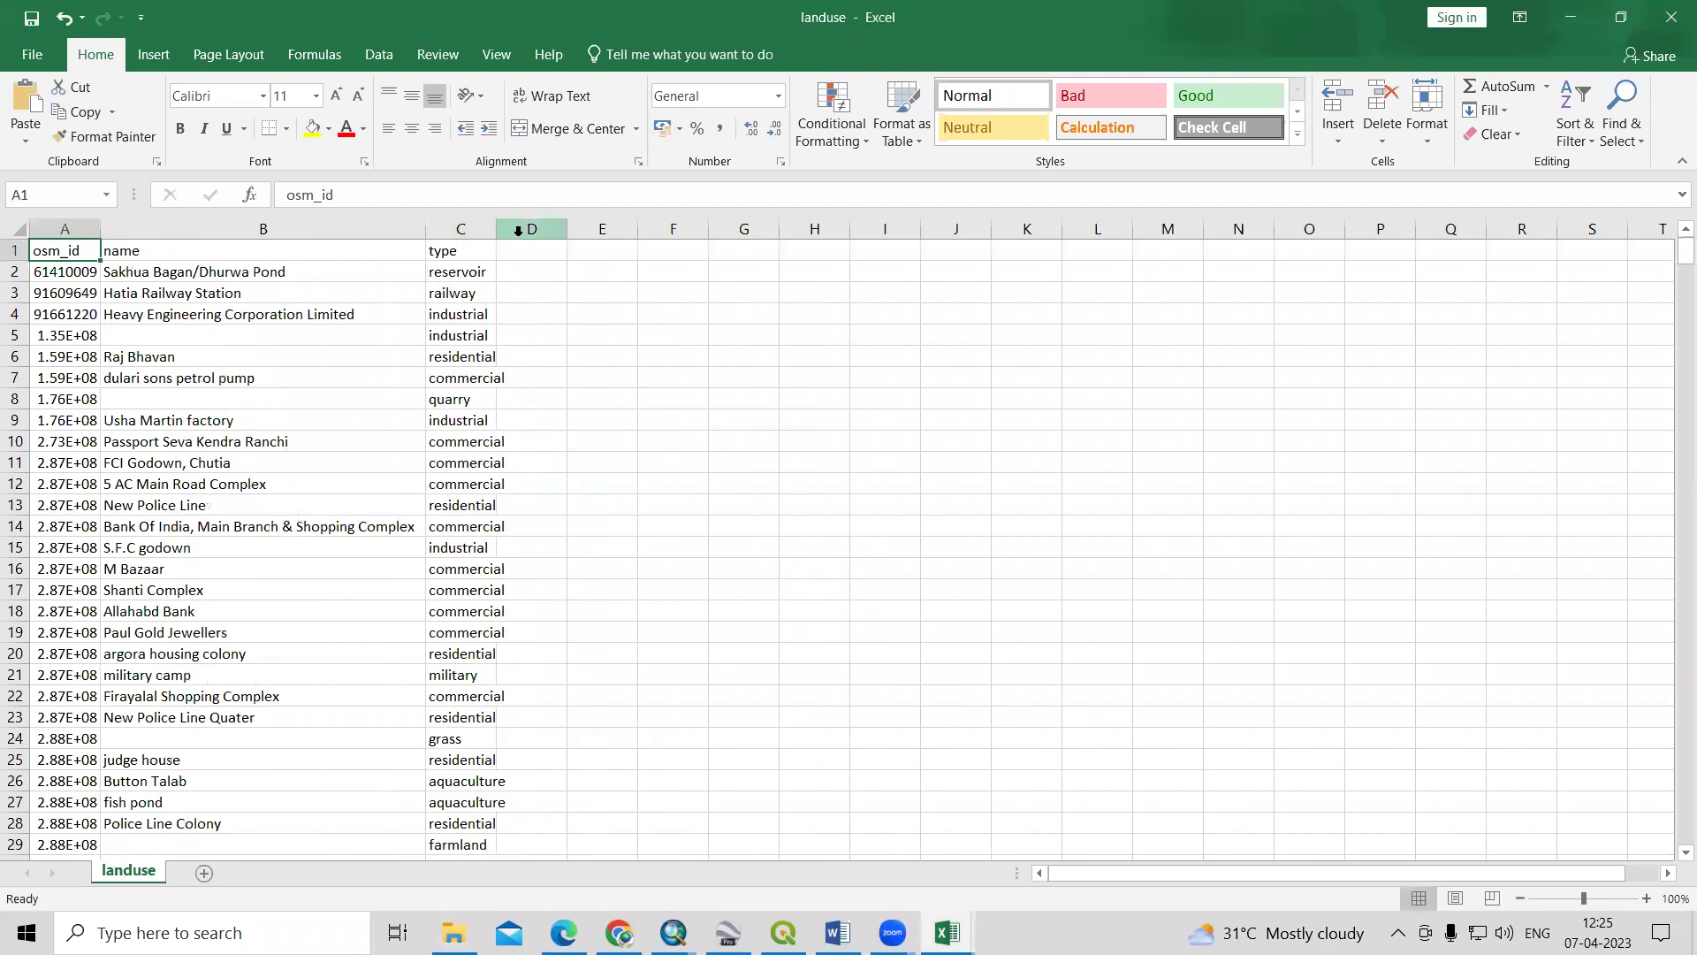
double_click(497, 233)
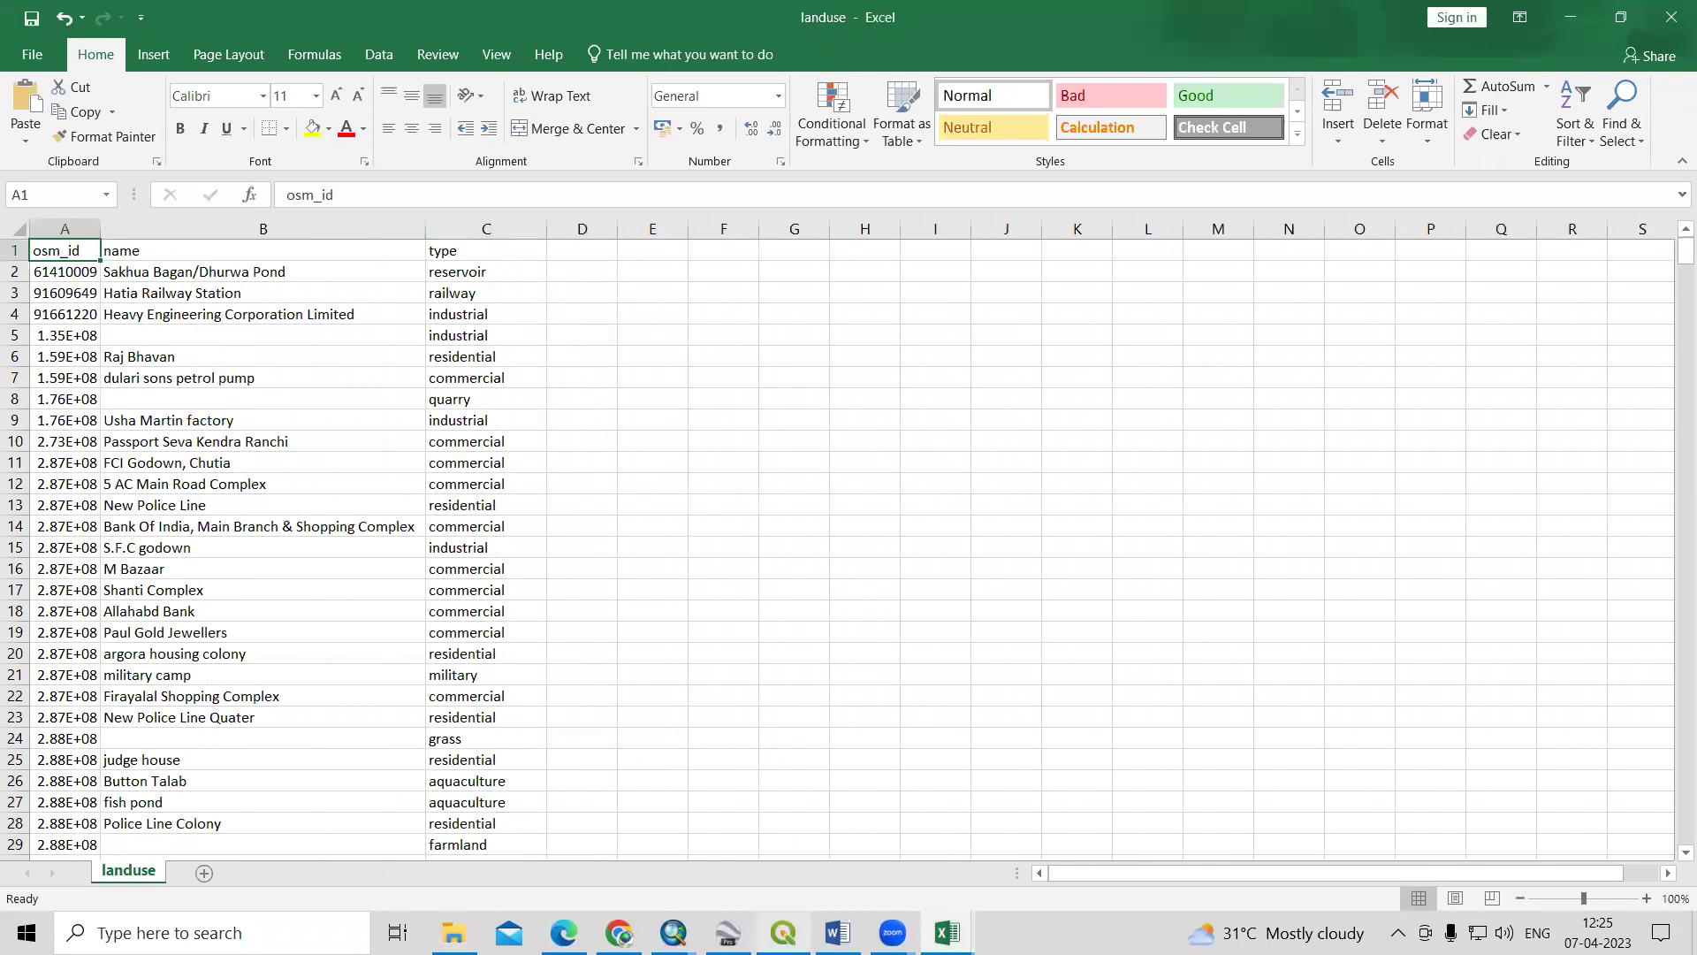
mouse_move(784, 930)
left_click(783, 844)
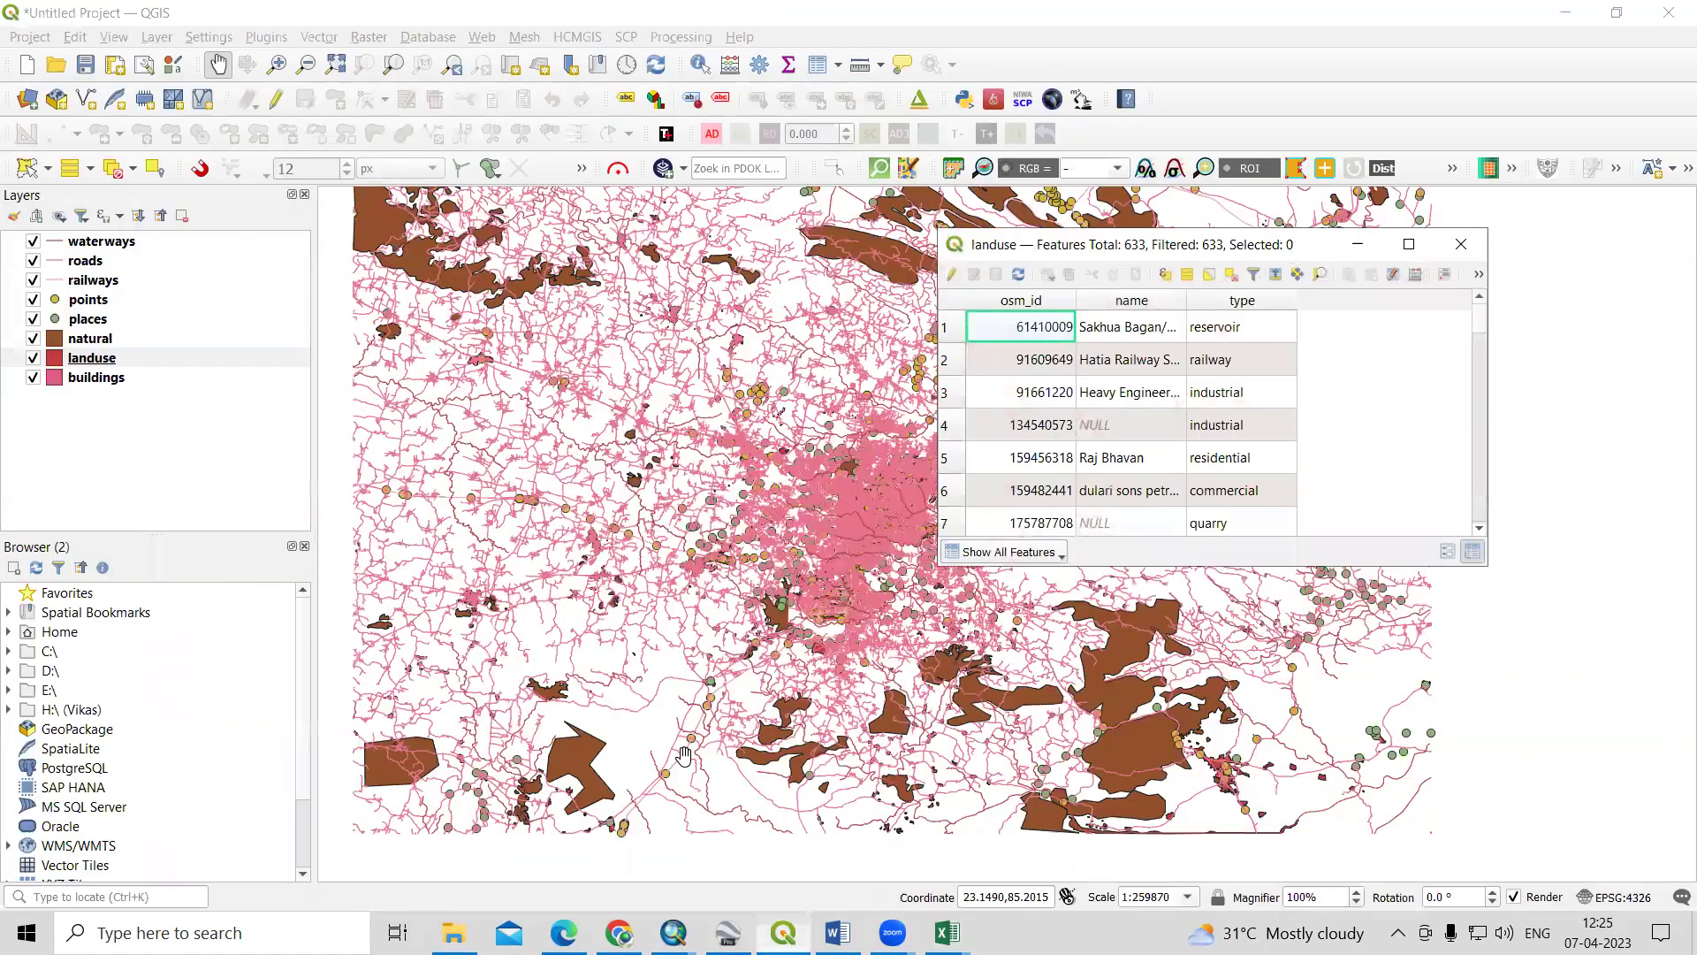
Close the landuse table, scroll through the points attribute table's 1285 features, then show the shape folder
left_click(85, 305)
left_click(1461, 244)
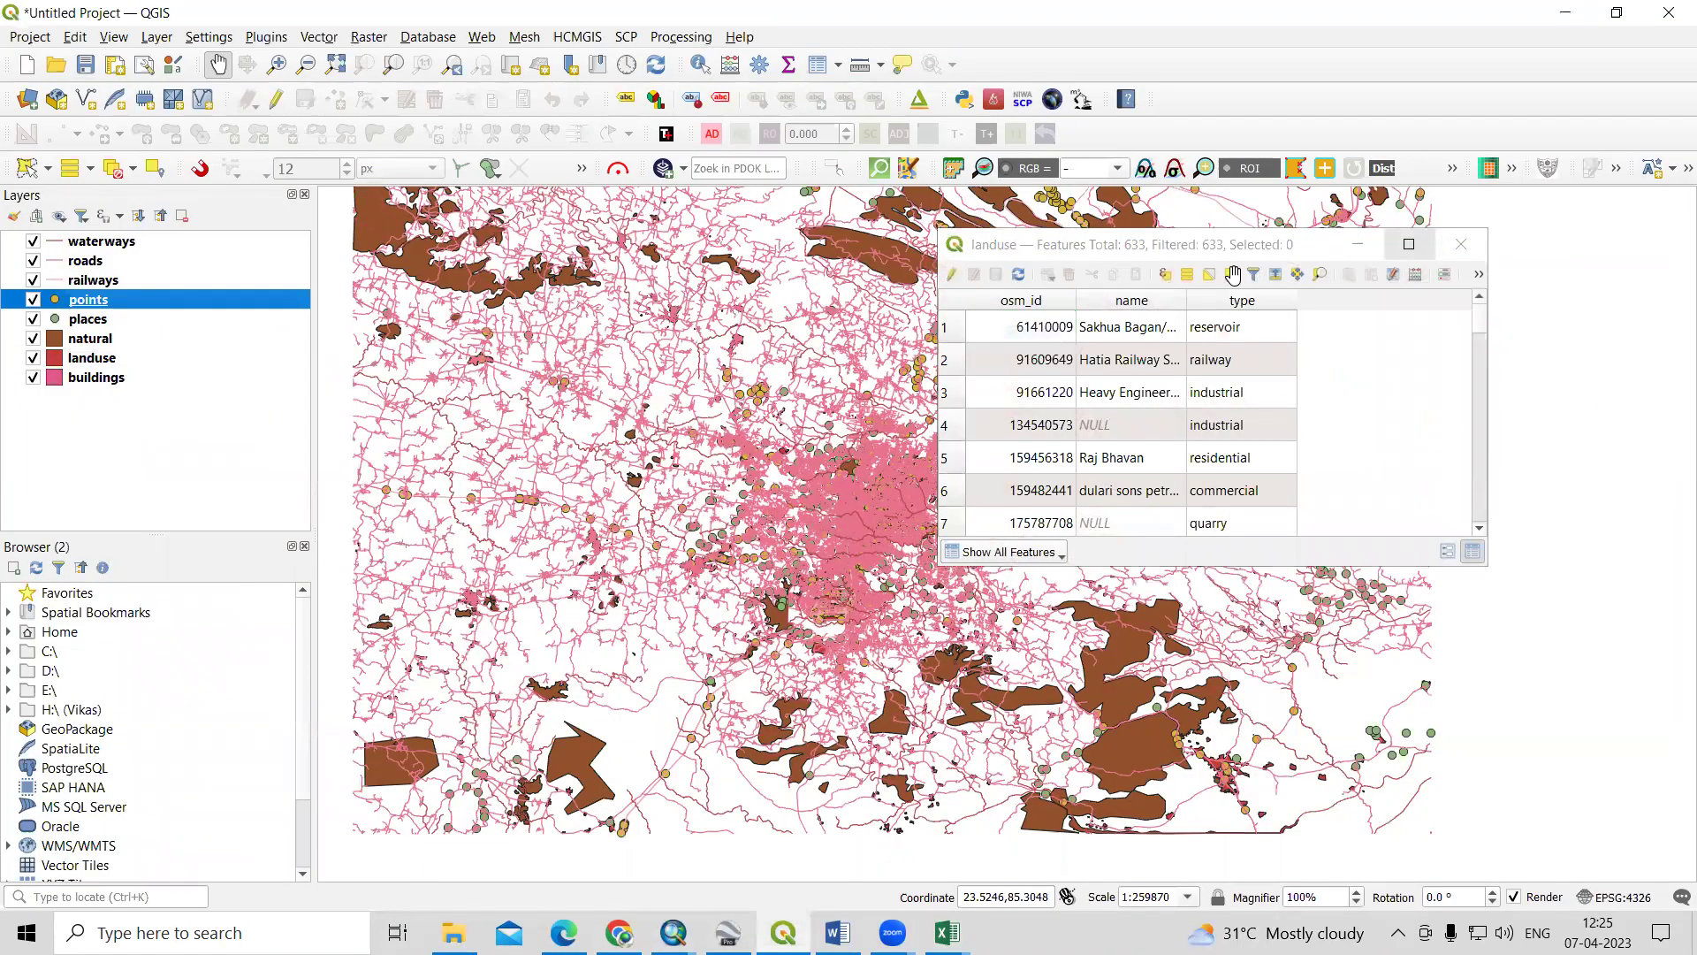
right_click(110, 305)
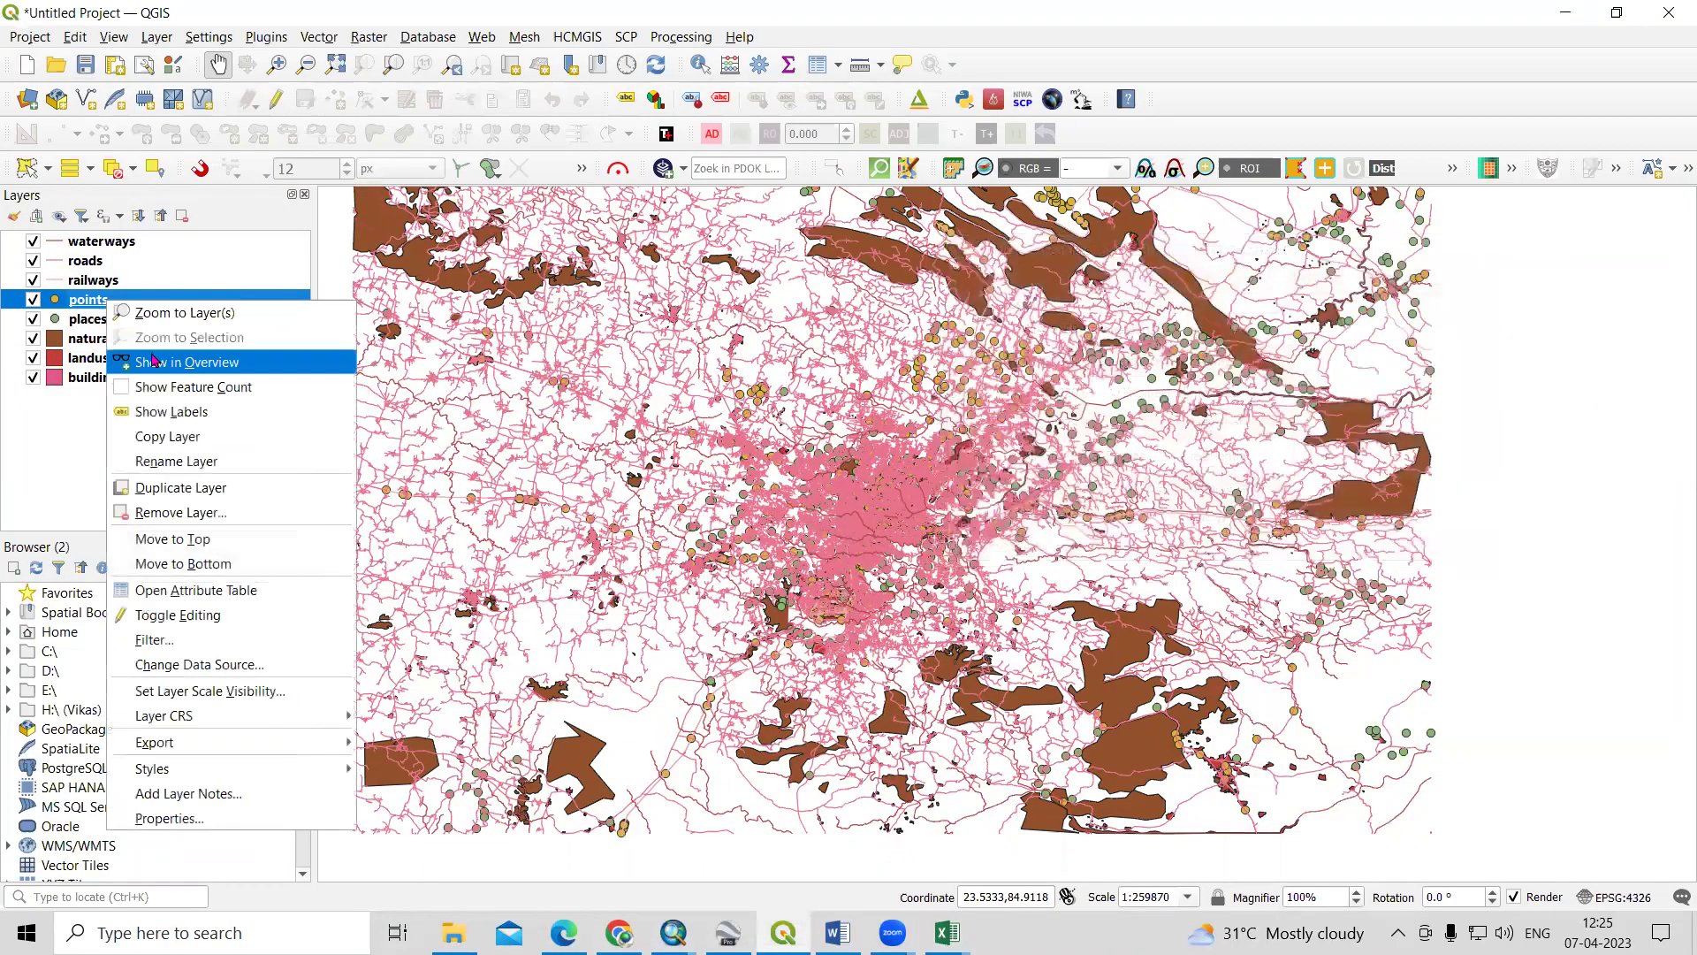
left_click(243, 593)
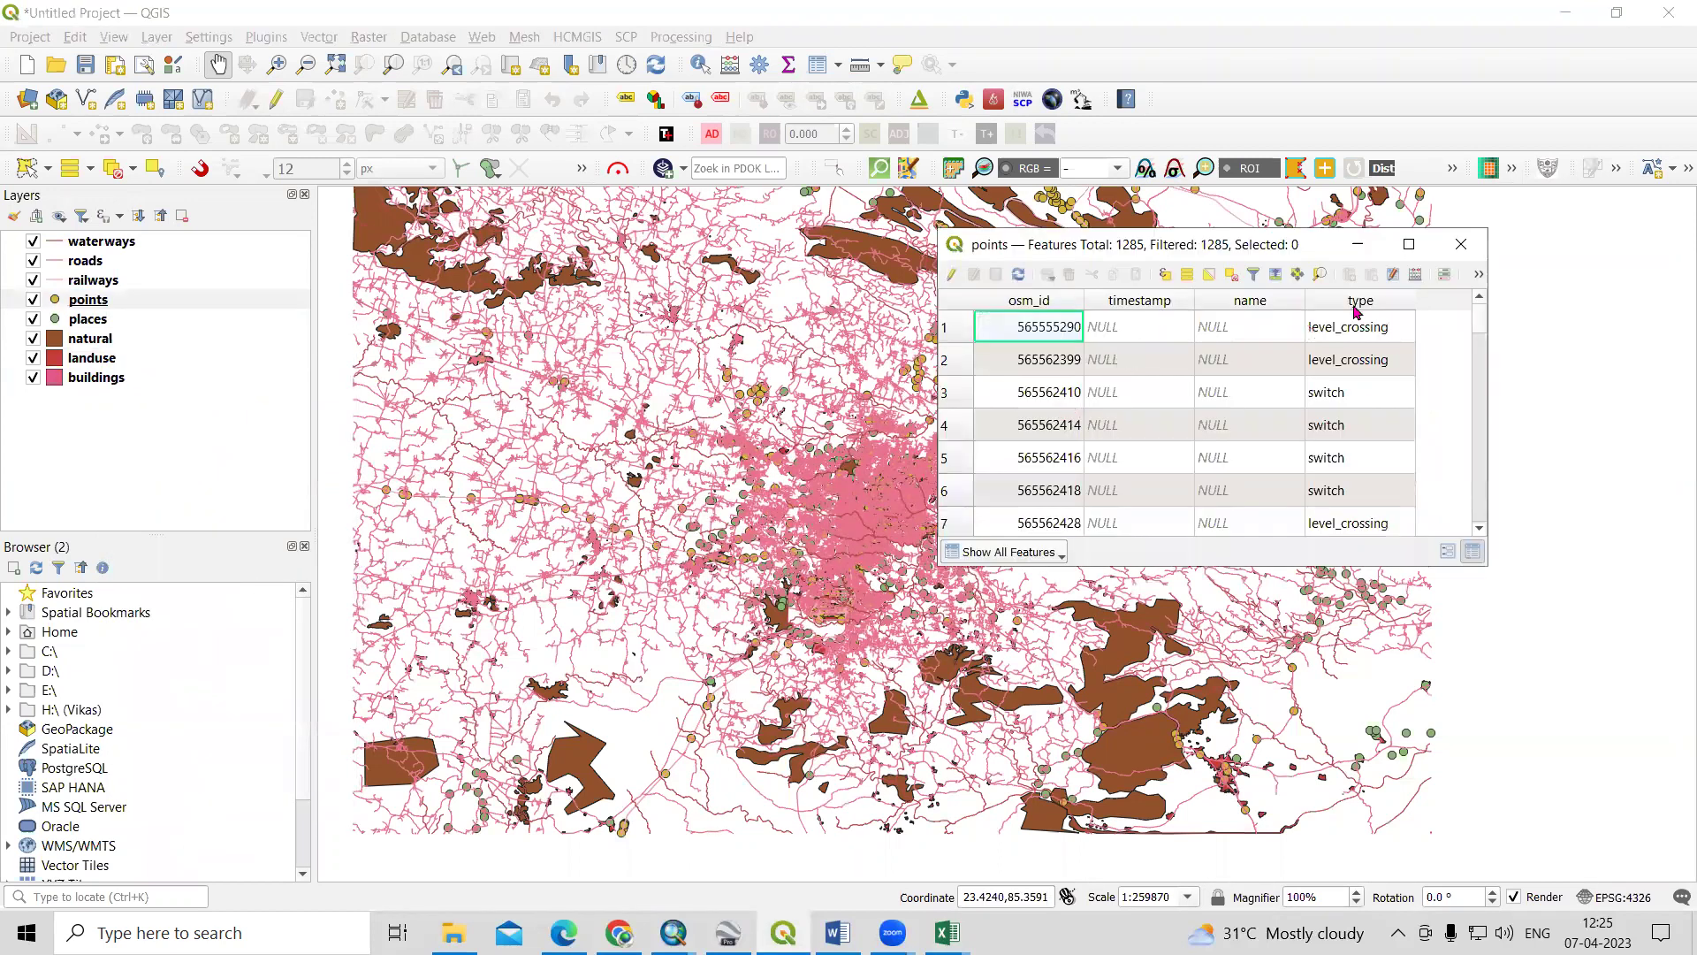
scroll(1359, 343, "down", 1)
scroll(1383, 327, "up", 1)
scroll(1362, 367, "down", 20)
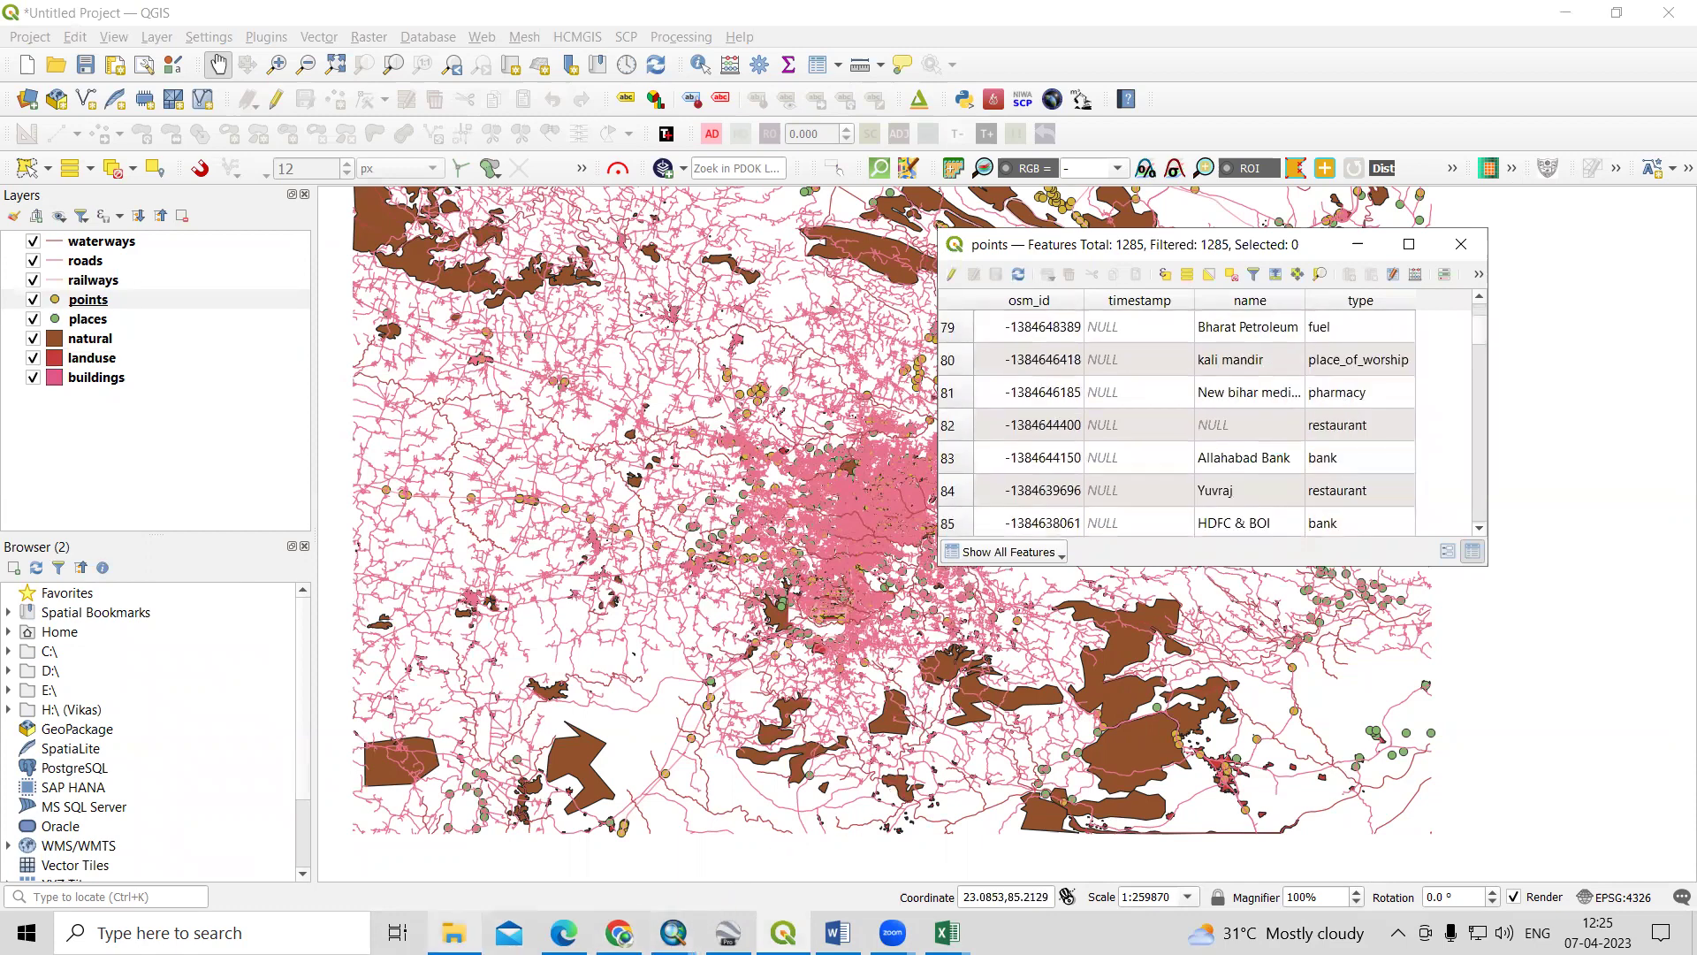
left_click(454, 932)
scroll(462, 670, "down", 3)
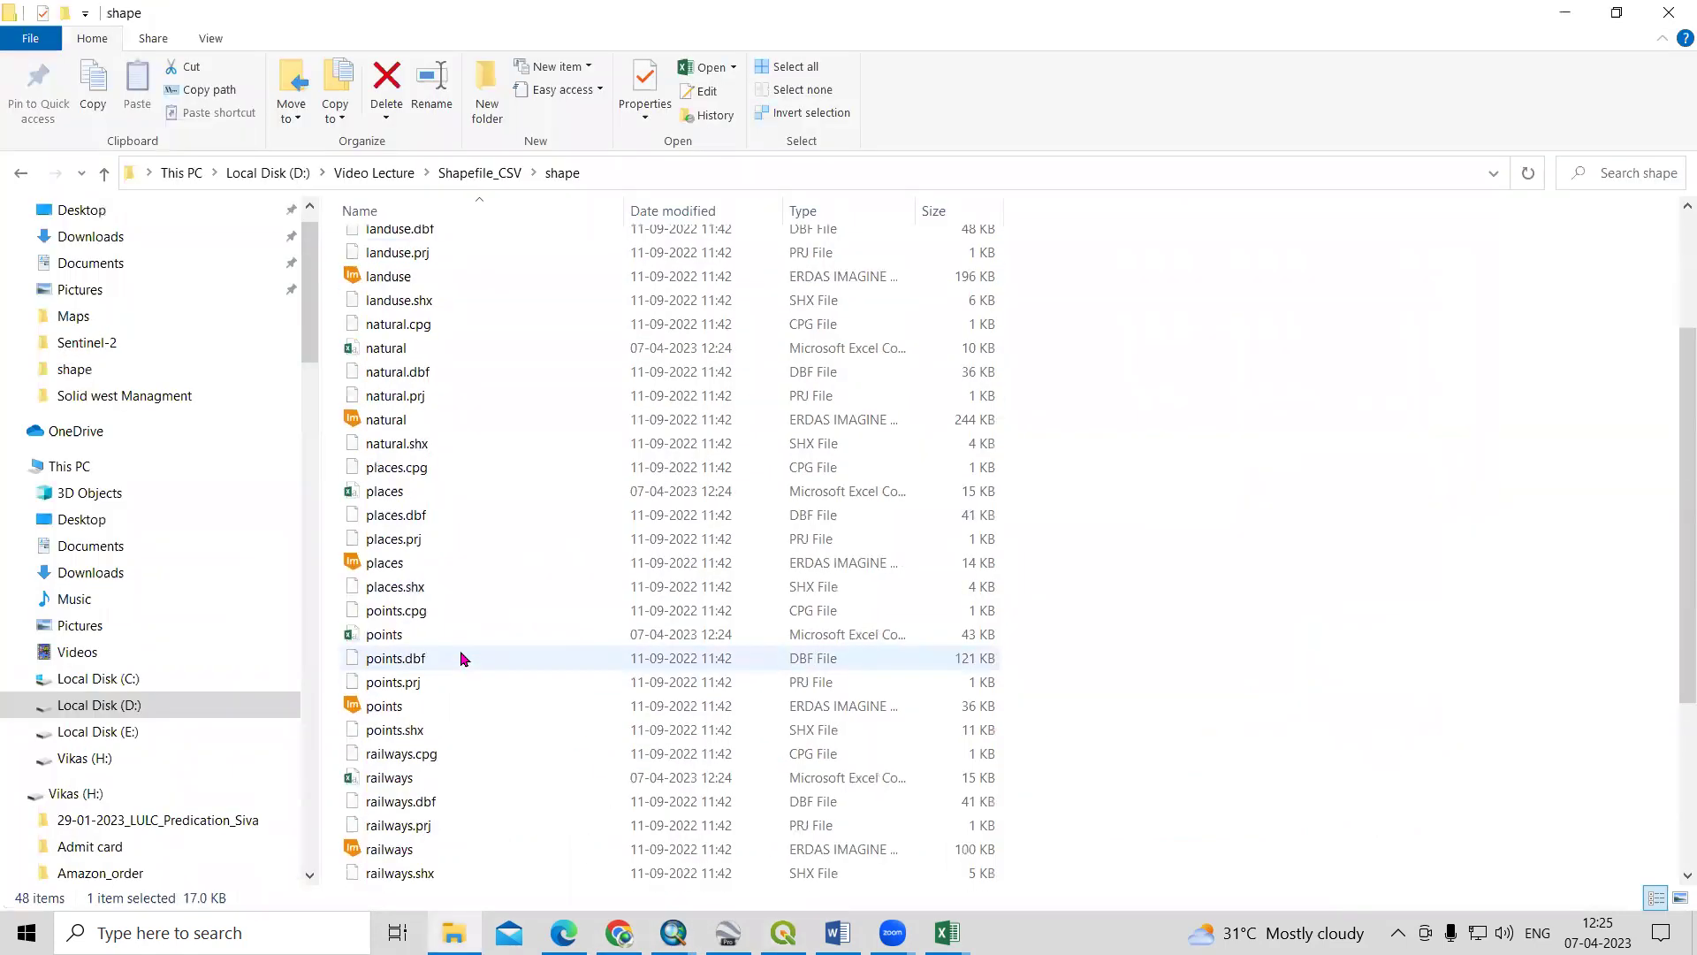
Open points.csv in Excel, autofit the timestamp and type columns, and go back to QGIS
left_click(423, 634)
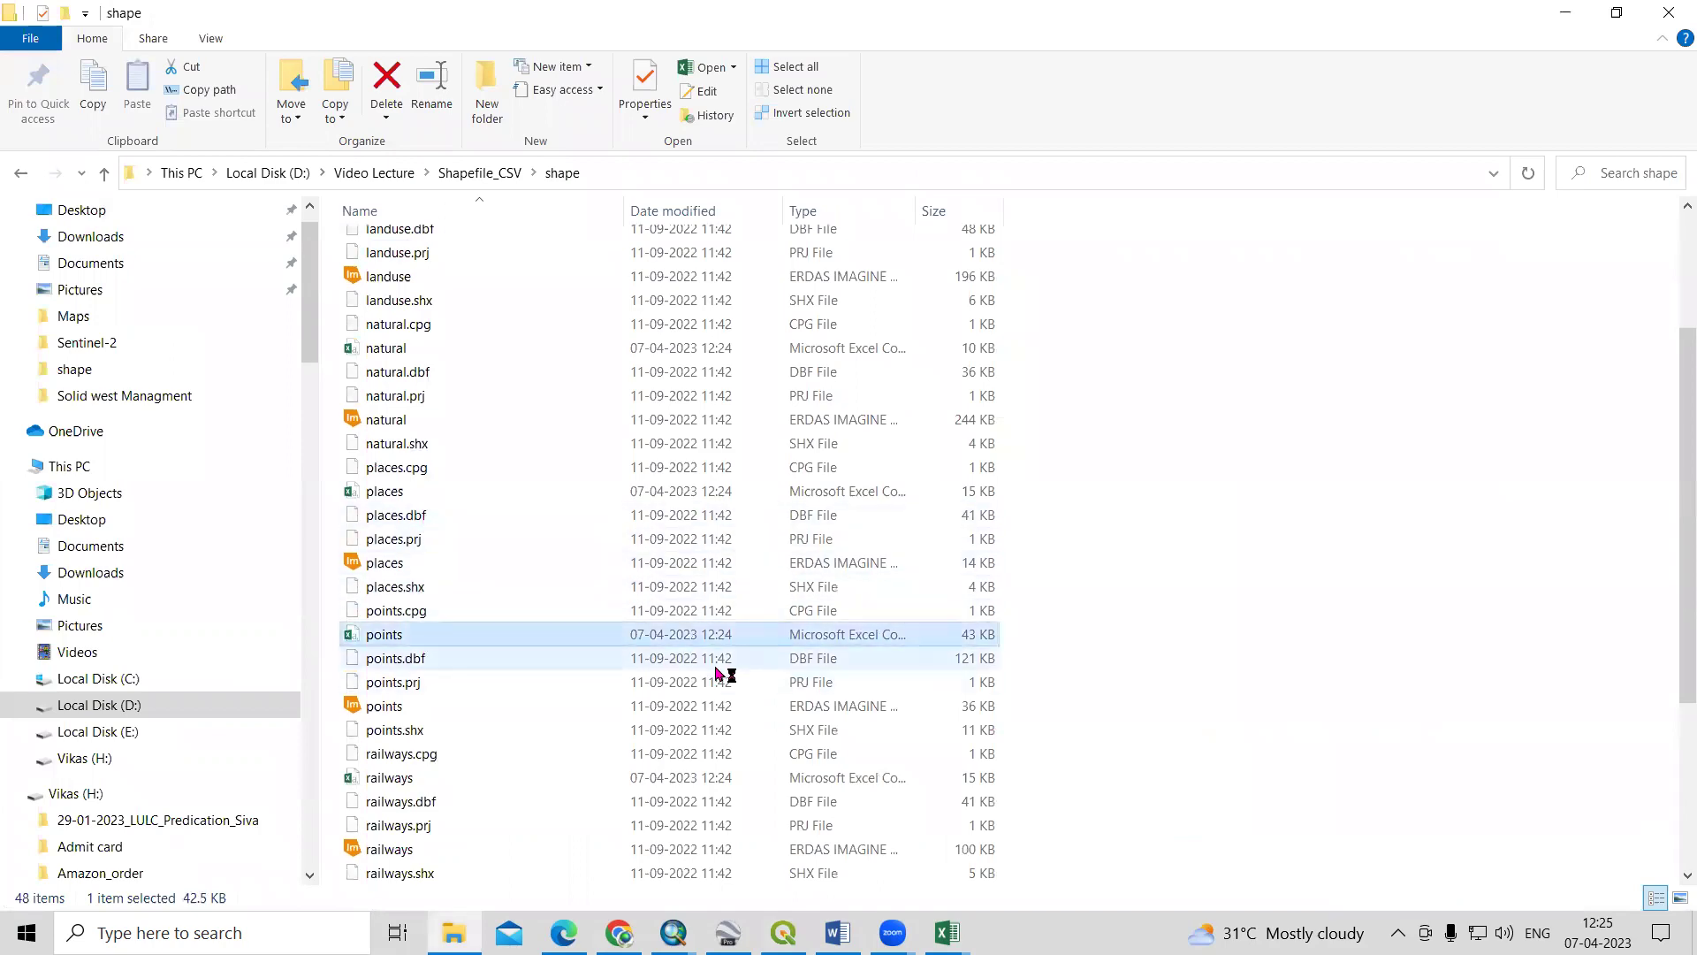
key("Return")
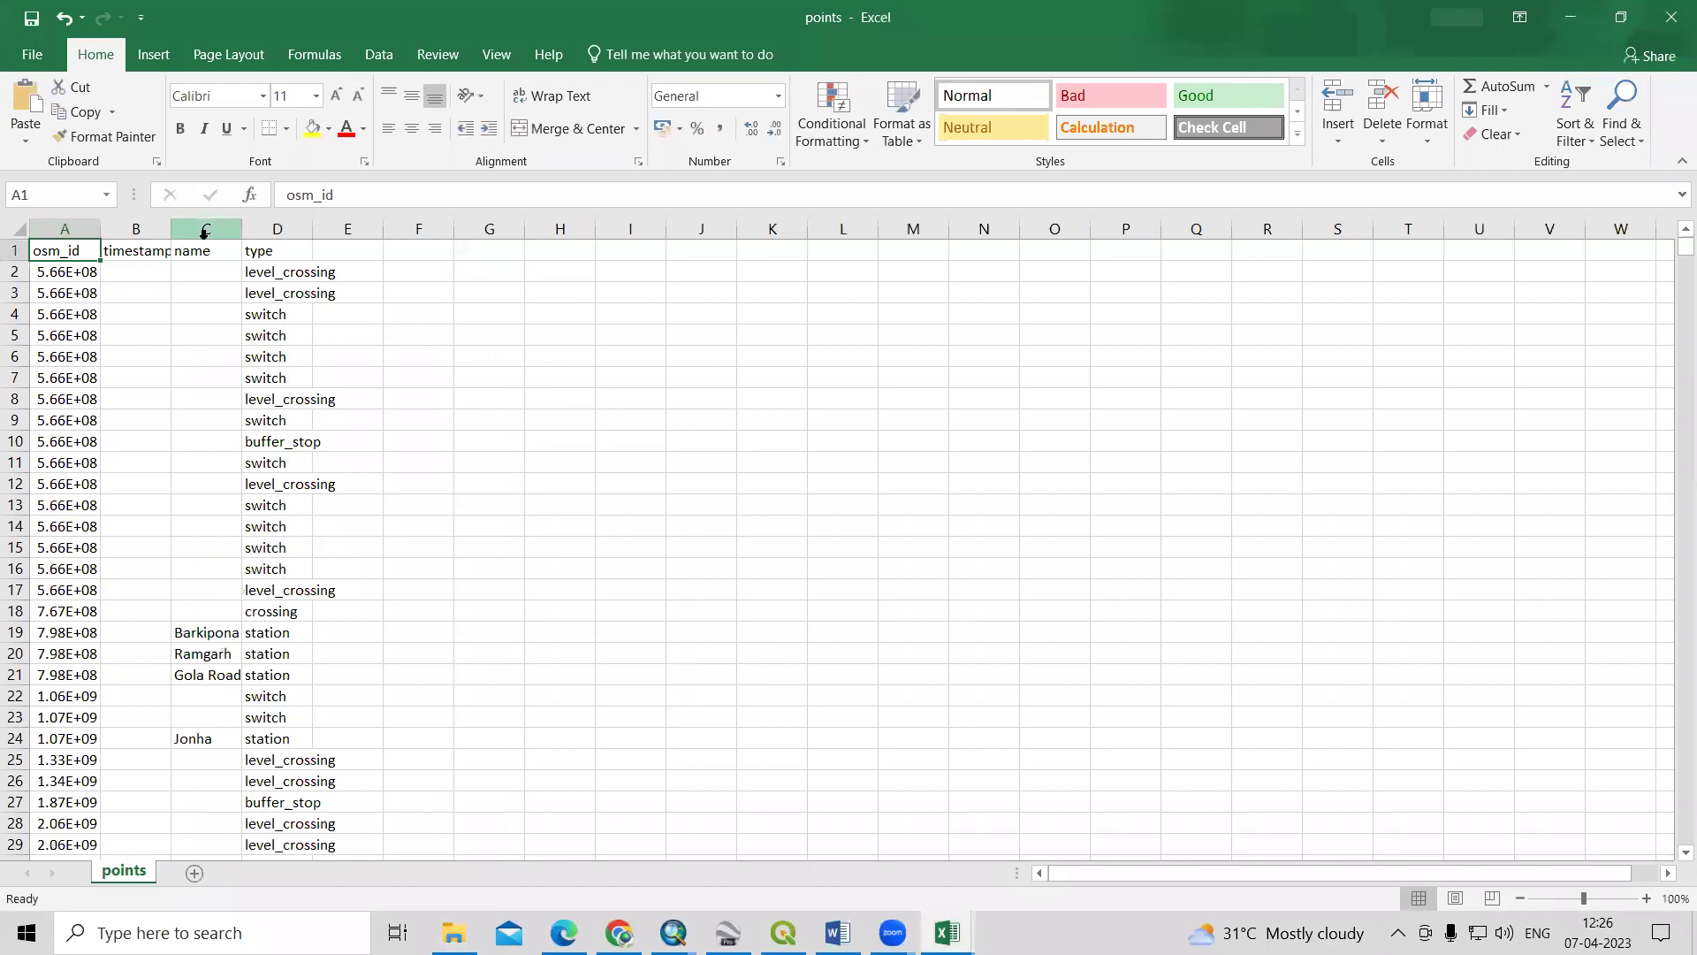
double_click(173, 231)
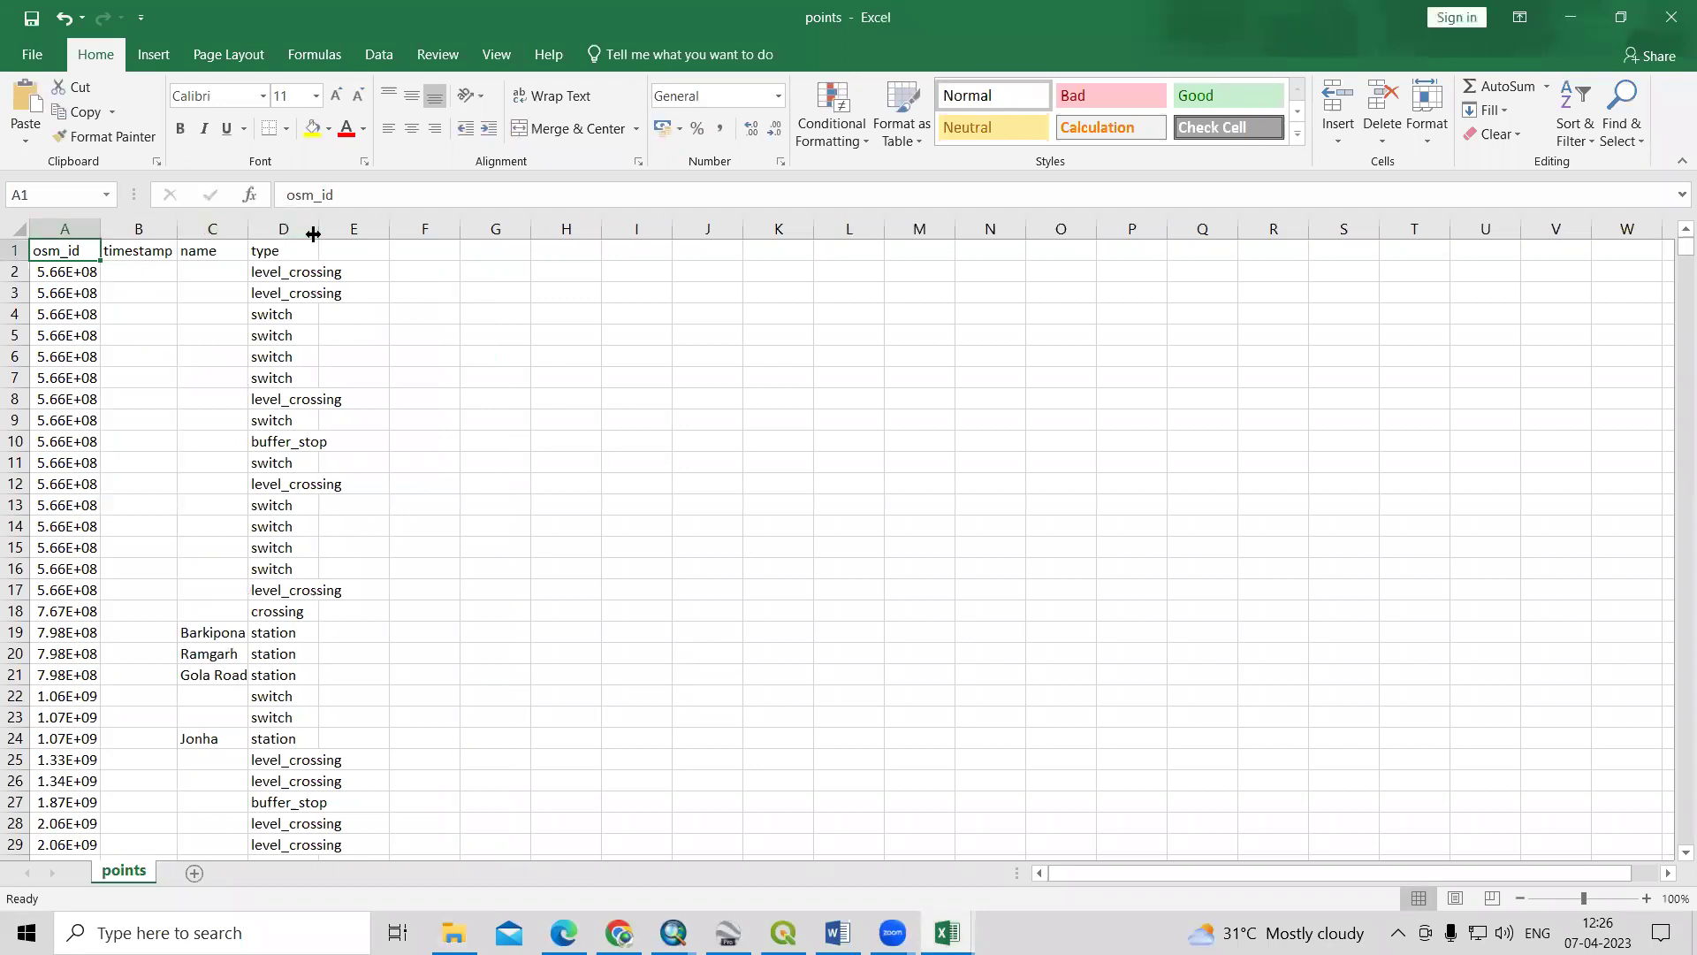
double_click(316, 229)
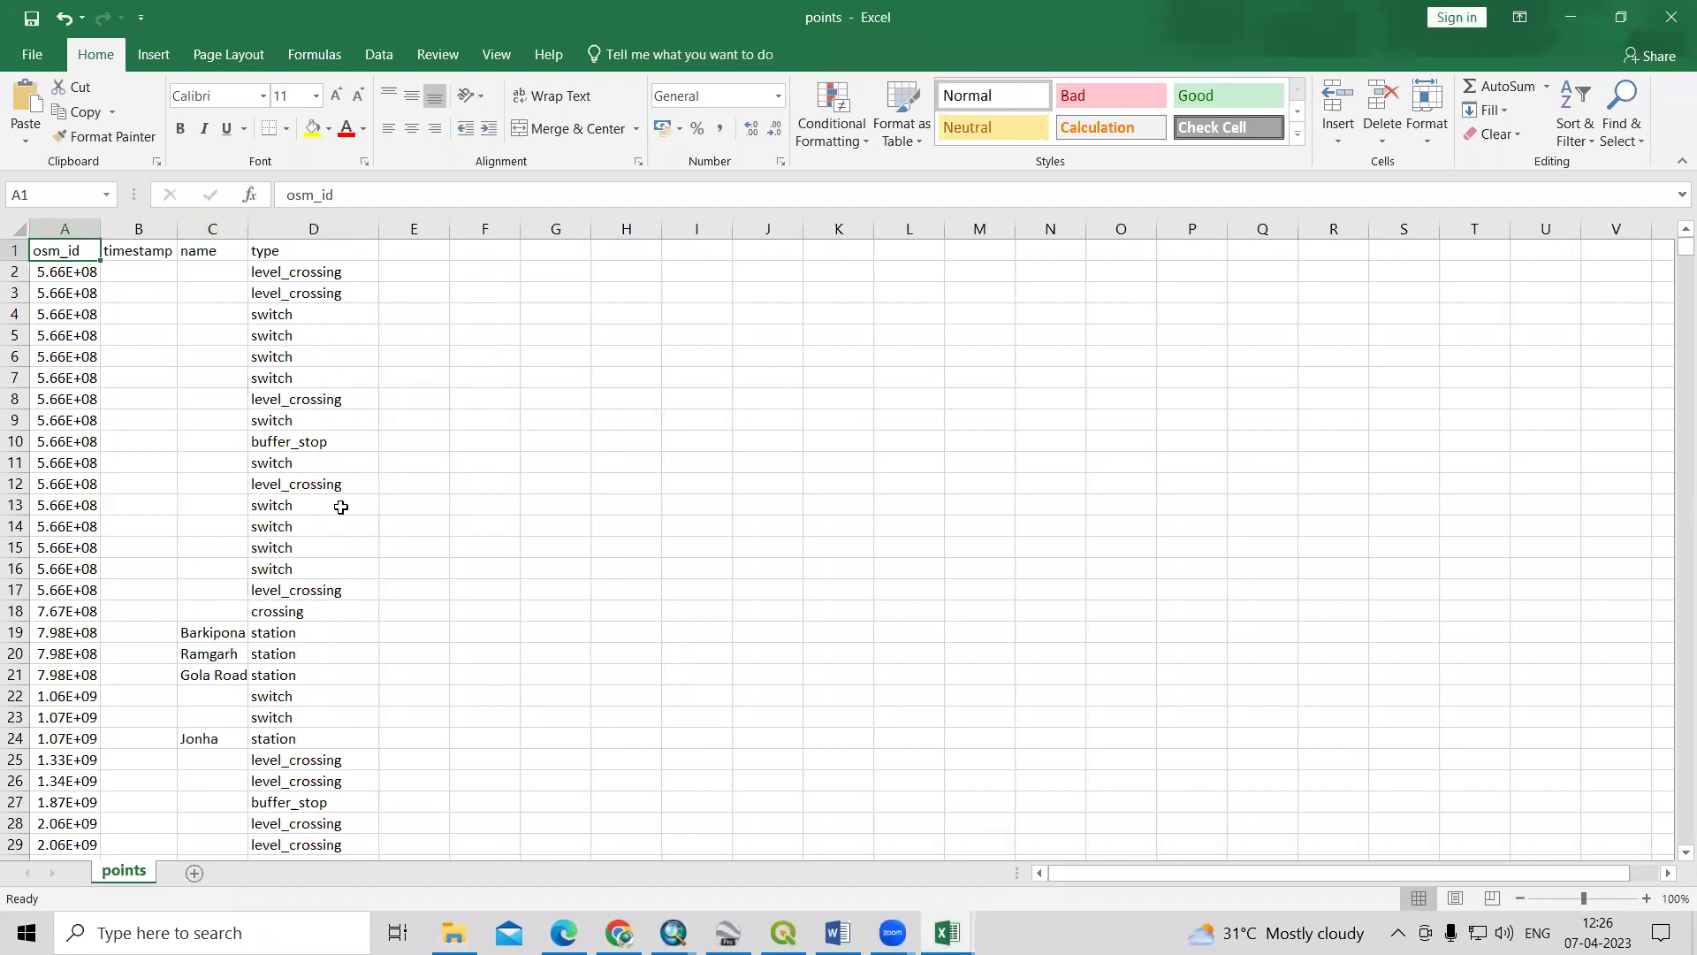
left_click(785, 928)
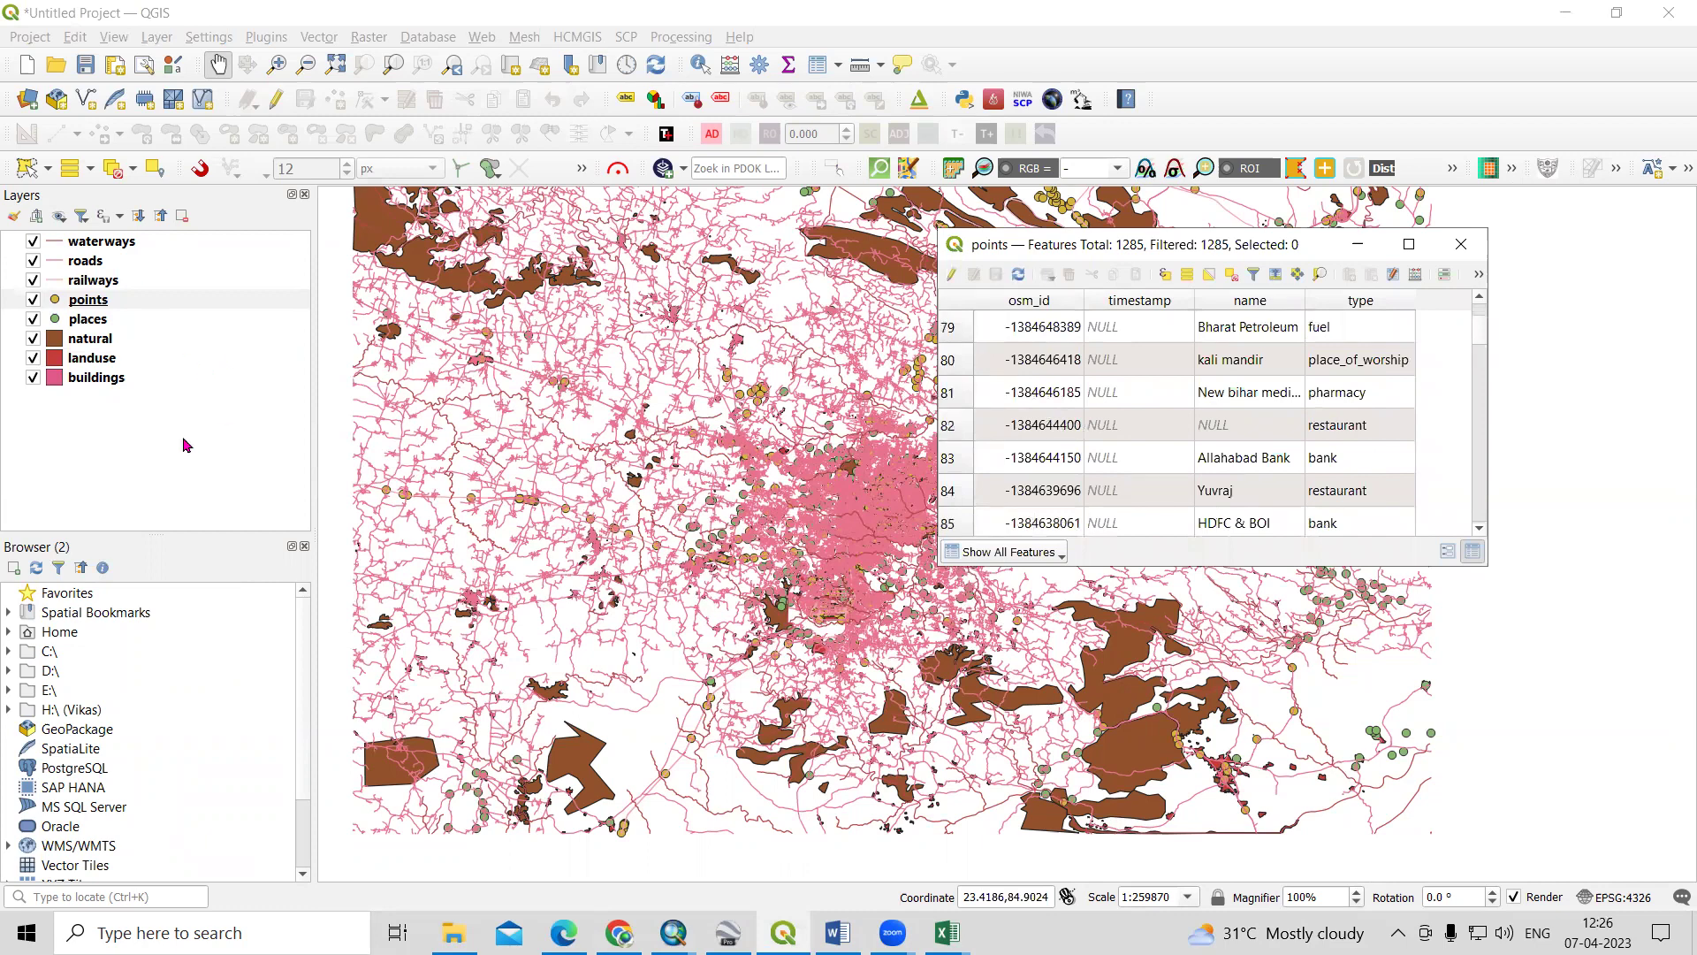
Close the points table, then open and close the HCMGIS Vector Format Batch Converter without converting
left_click(1452, 251)
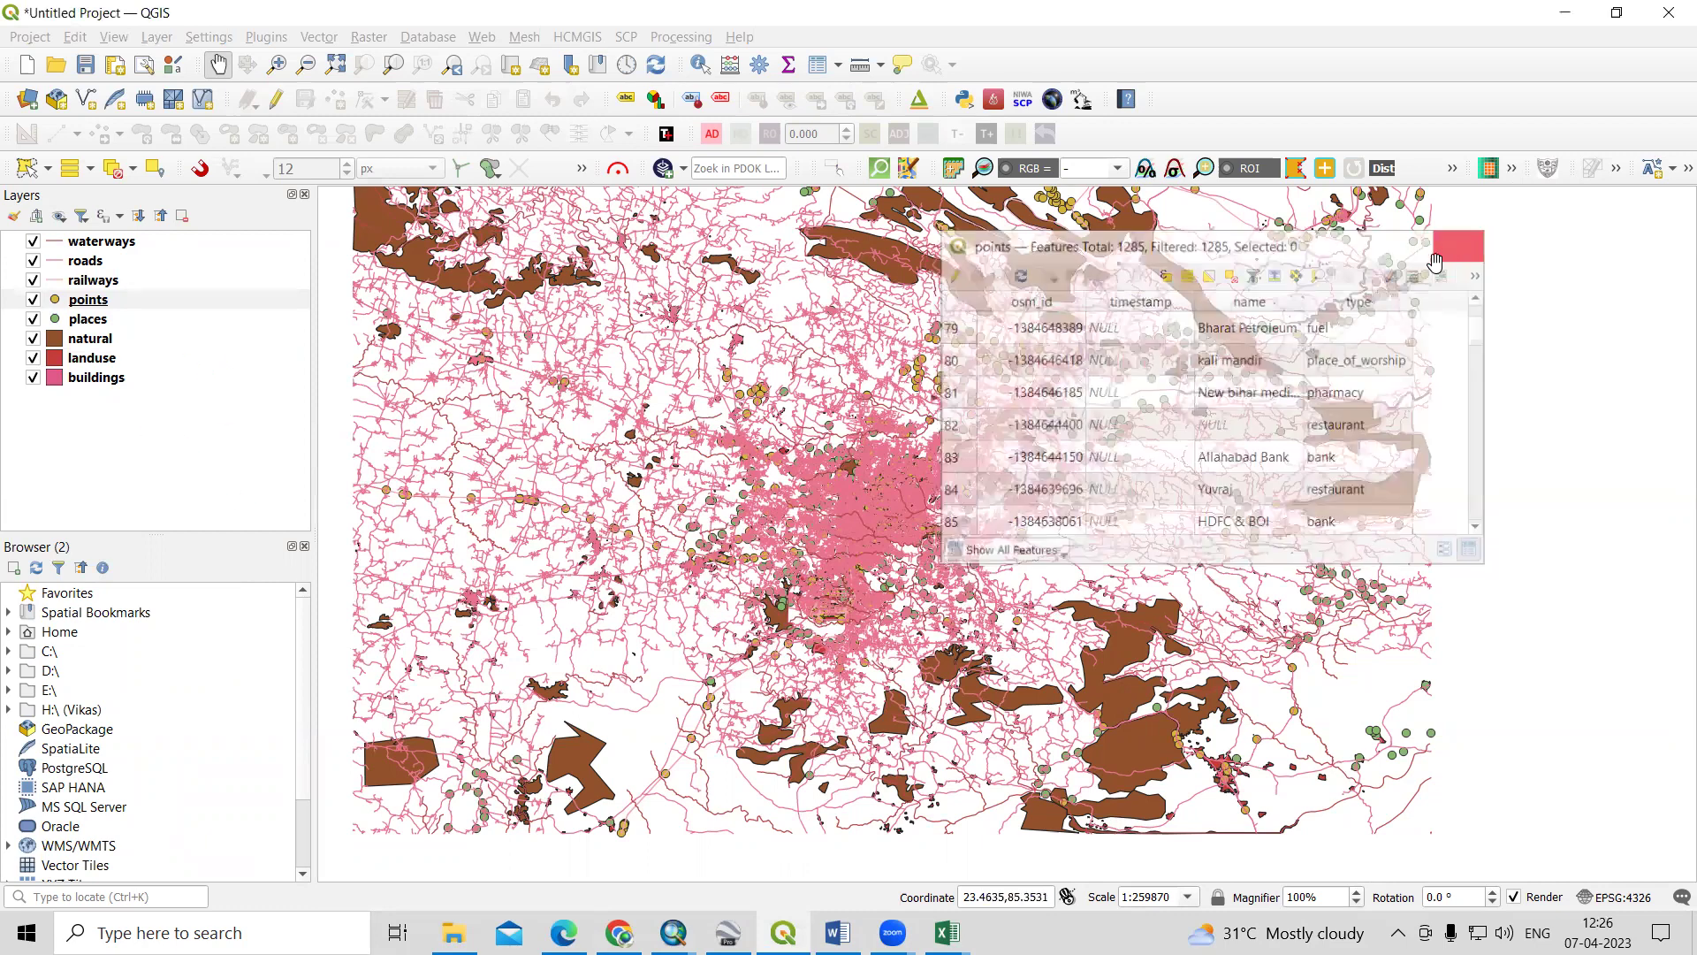
left_click(562, 38)
mouse_move(681, 110)
left_click(871, 111)
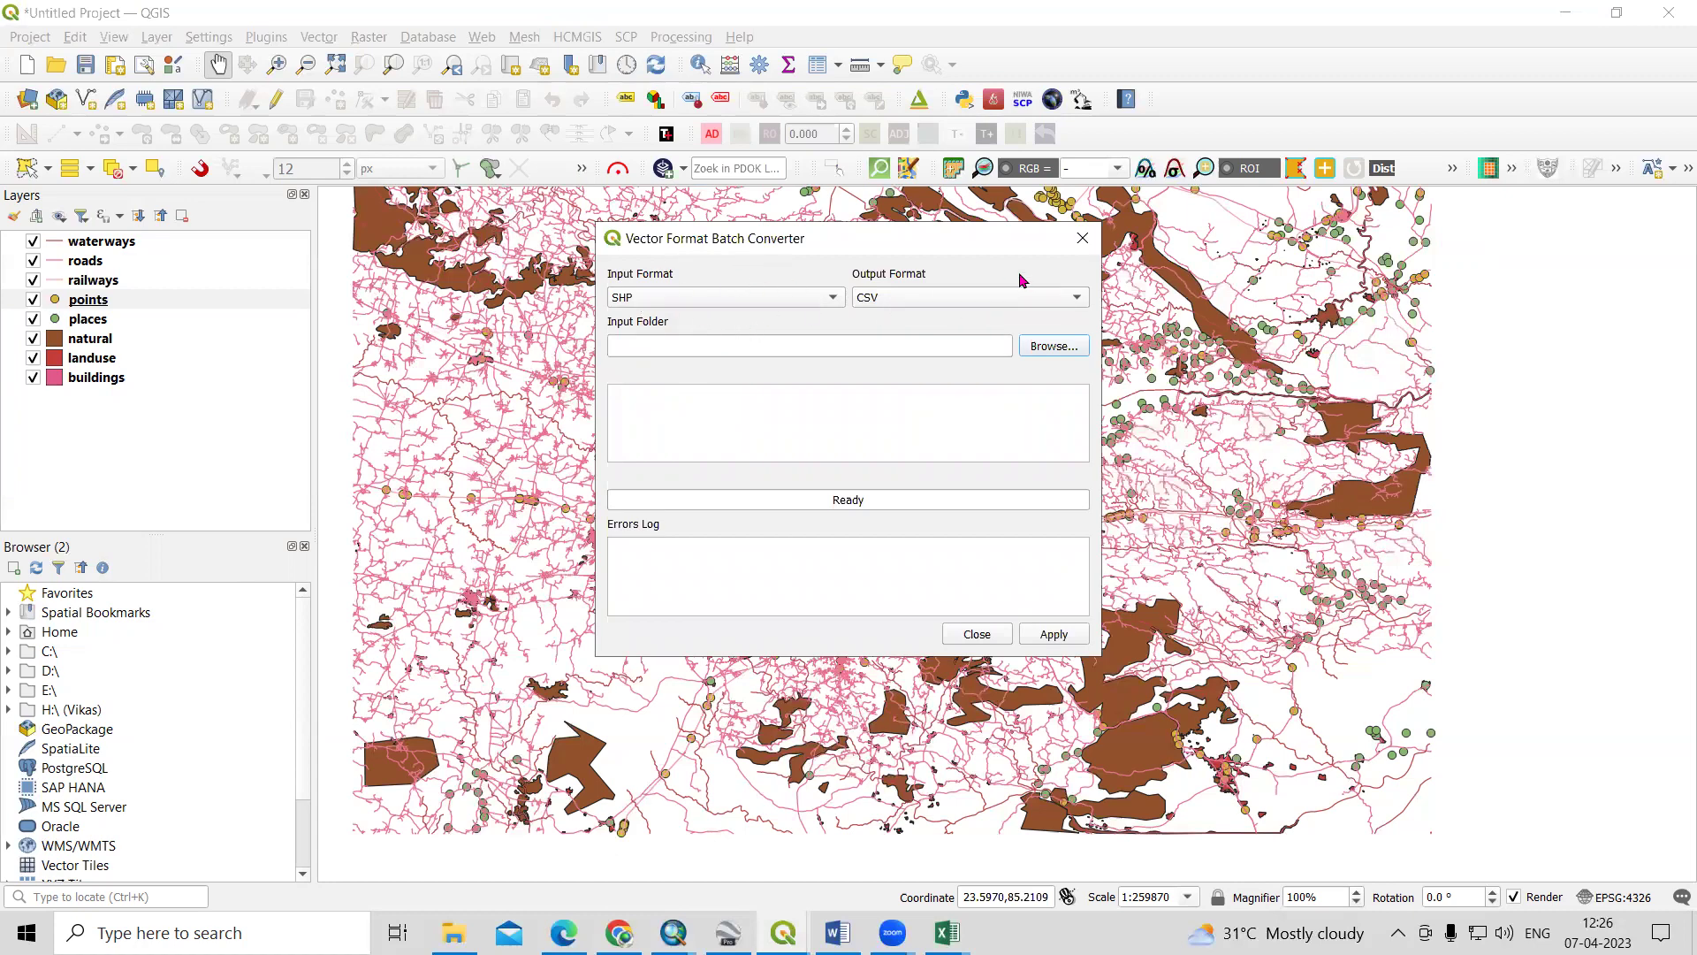
left_click(1082, 238)
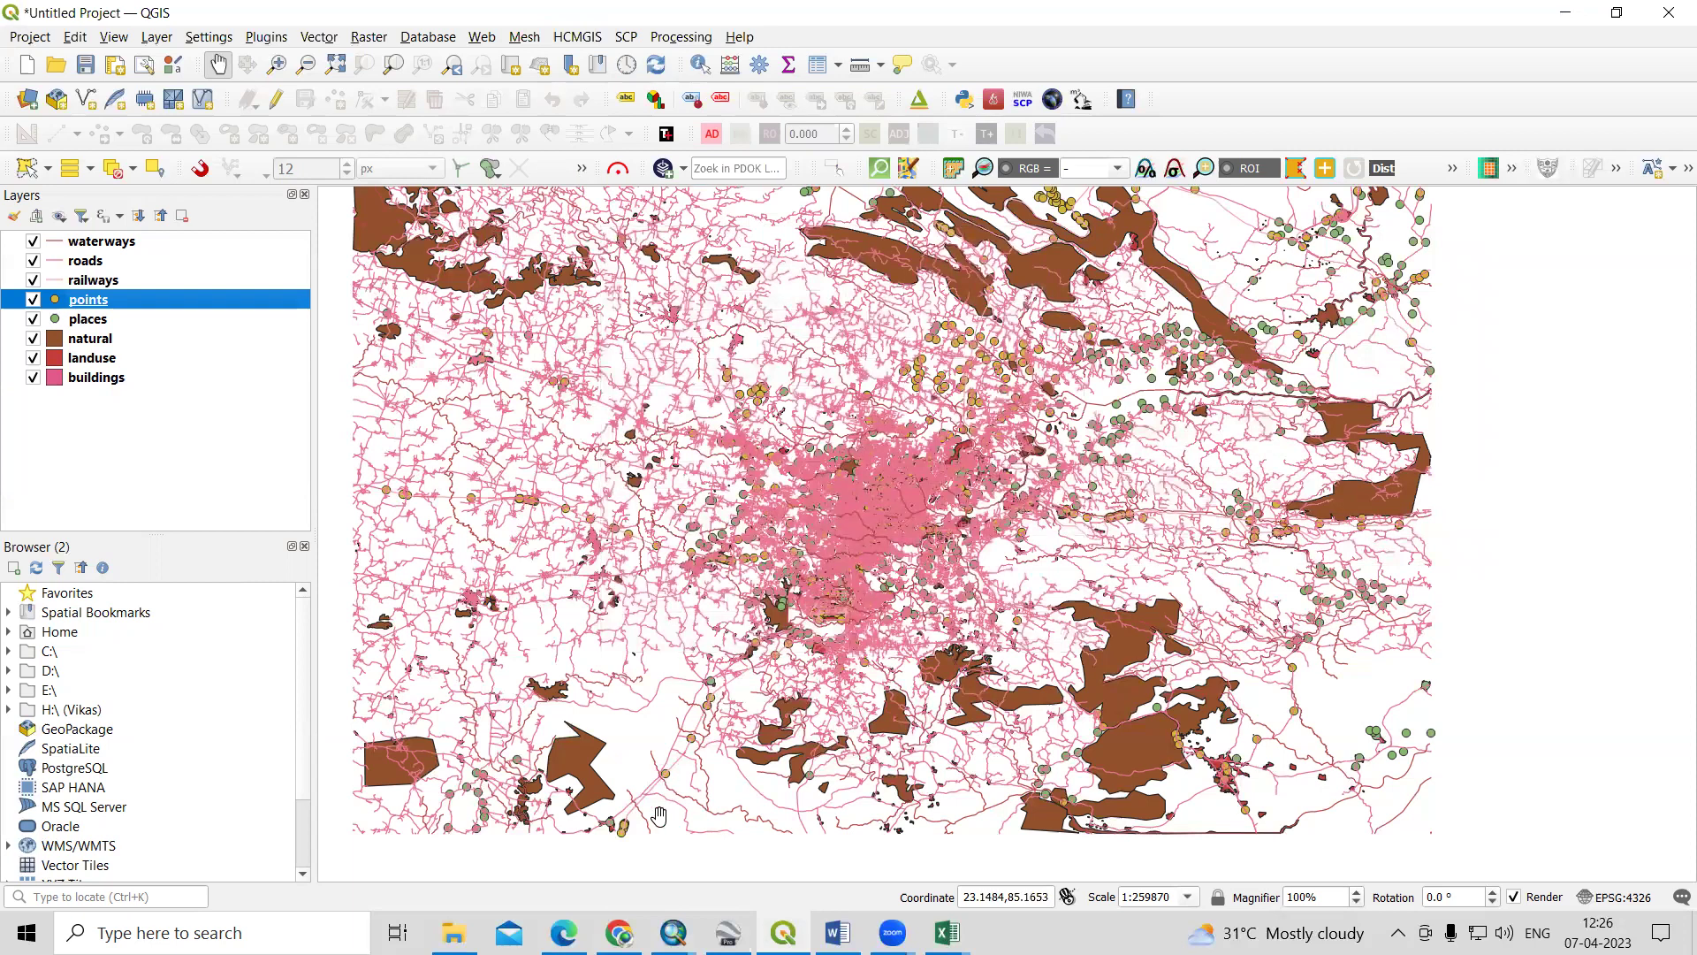
Minimize QGIS to leave the YouTube channel's videos page showing in Chrome
key("alt+Tab")
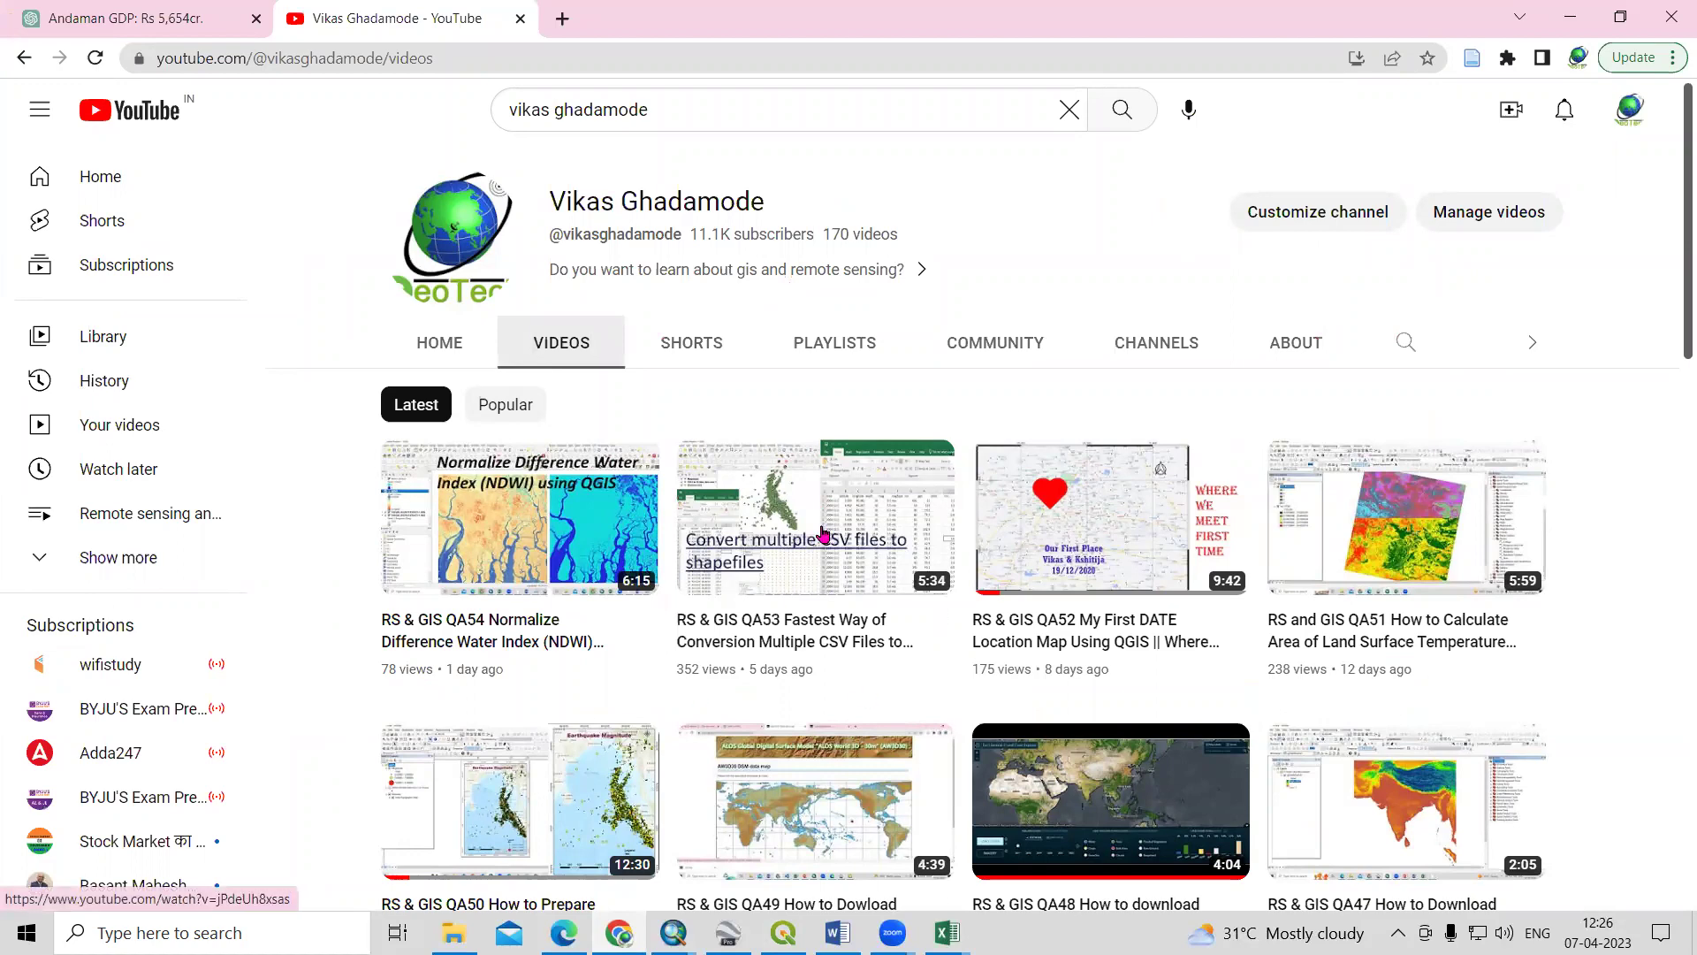
left_click(783, 932)
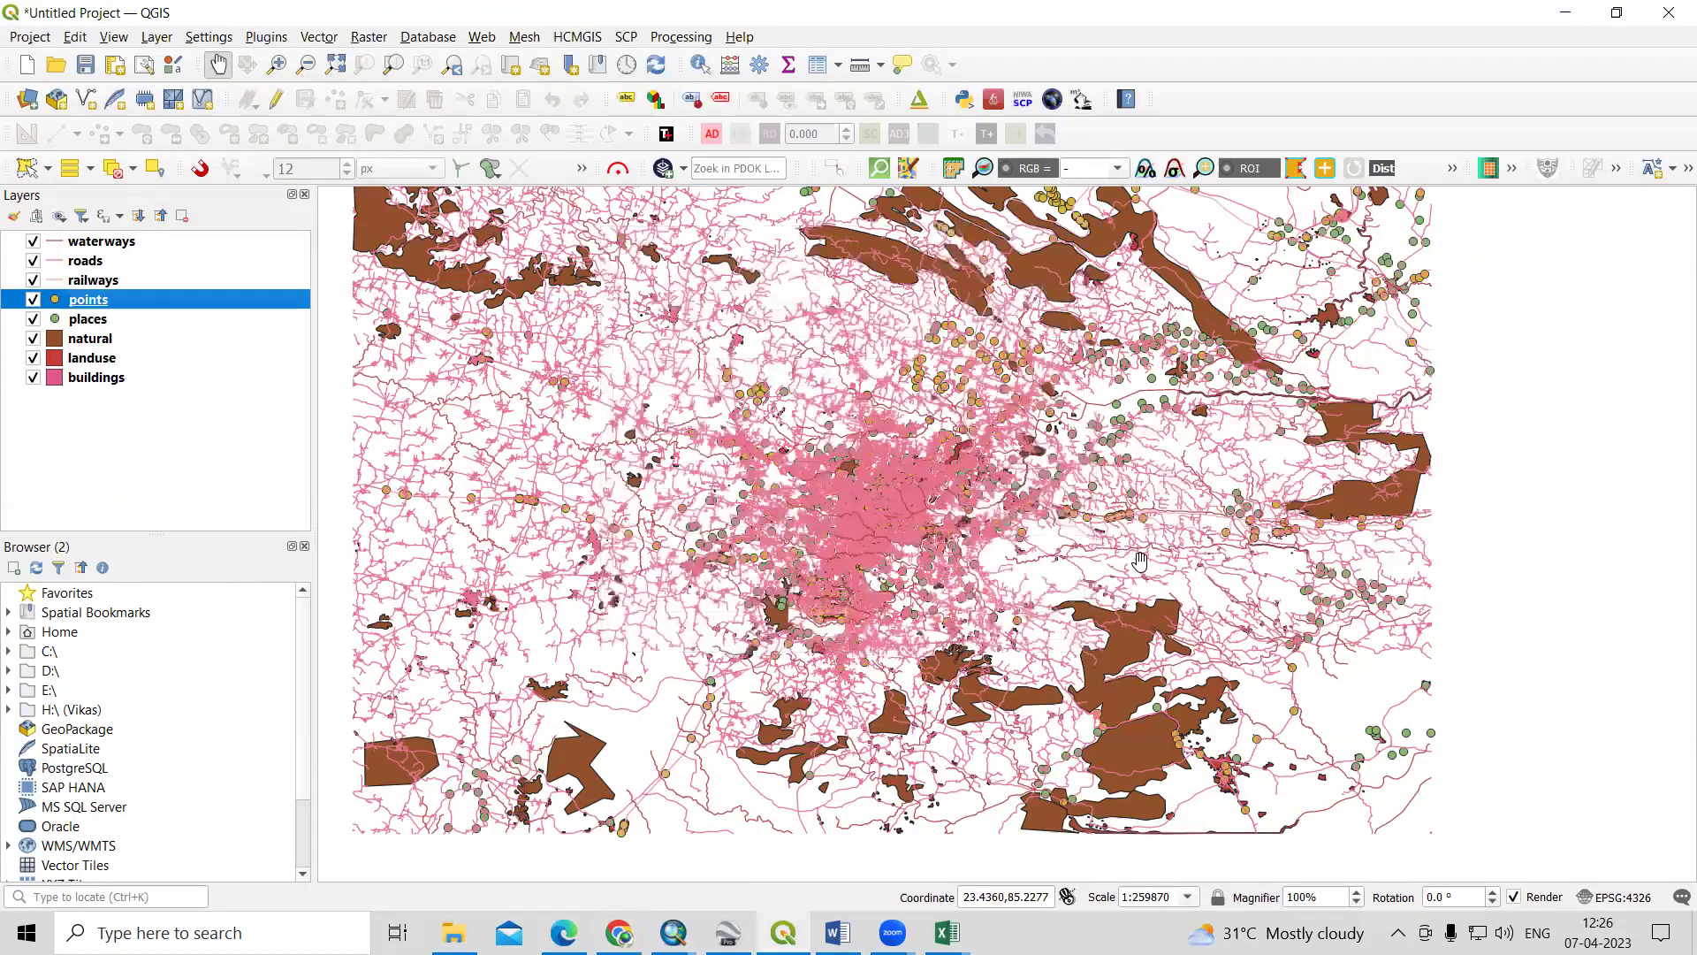
left_click(1558, 18)
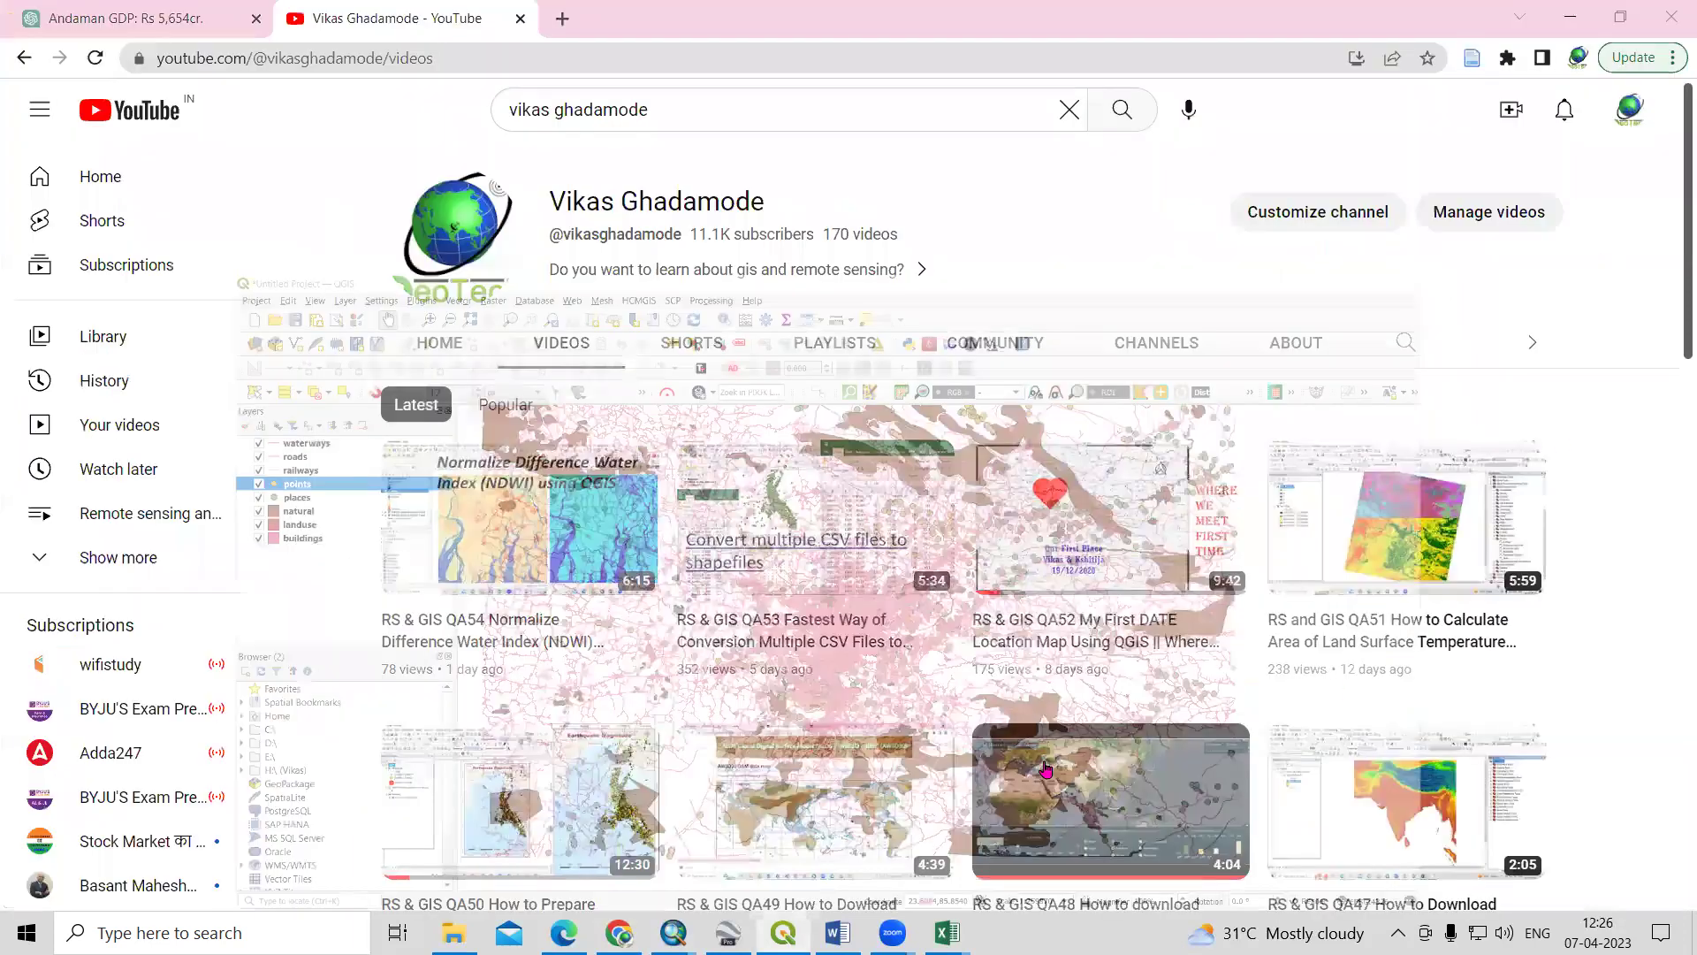